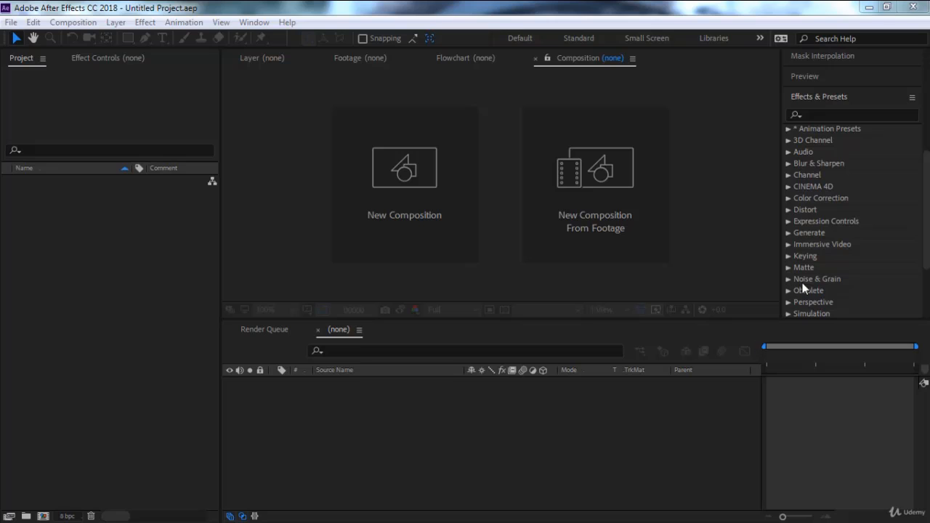
Expand the Distort category of the effects list and examine the effects it contains.
click(804, 213)
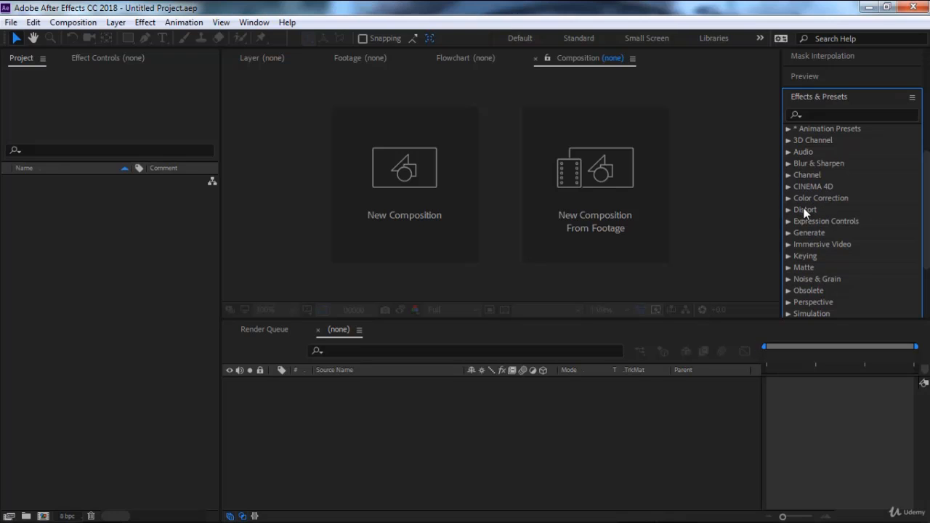
click(787, 210)
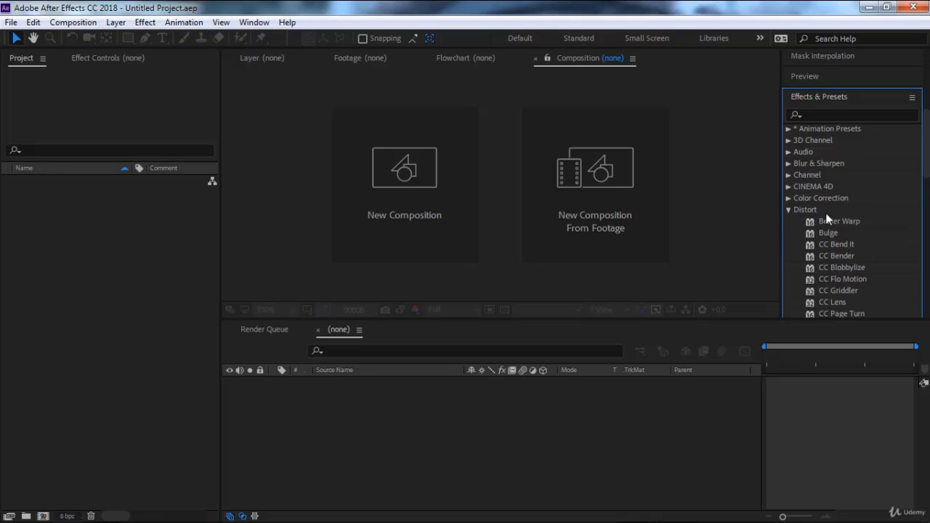
scroll(848, 238, down, 1)
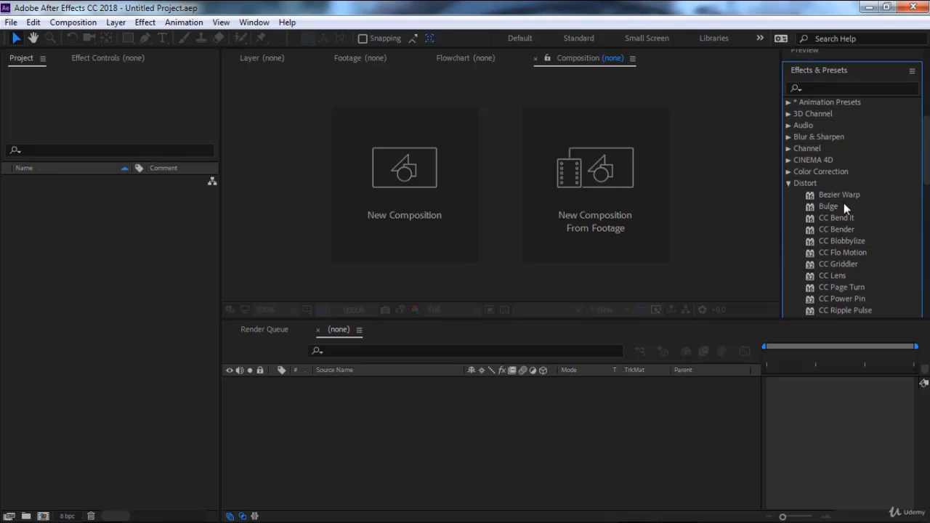
scroll(844, 203, down, 4)
scroll(843, 203, down, 7)
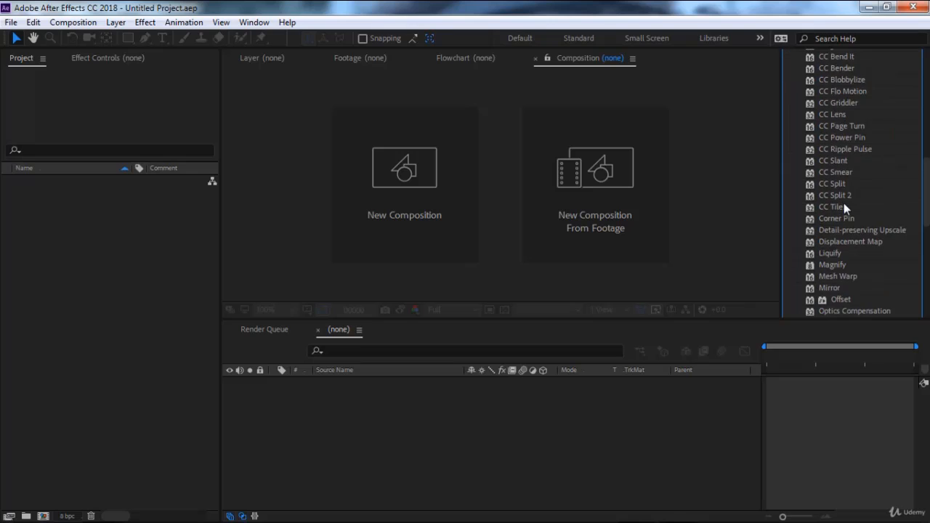
scroll(843, 202, down, 2)
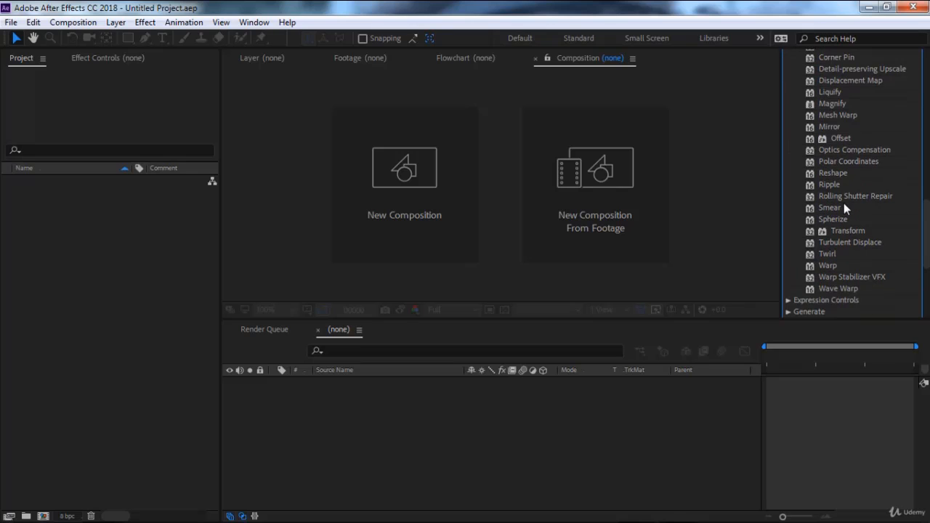
scroll(844, 203, up, 7)
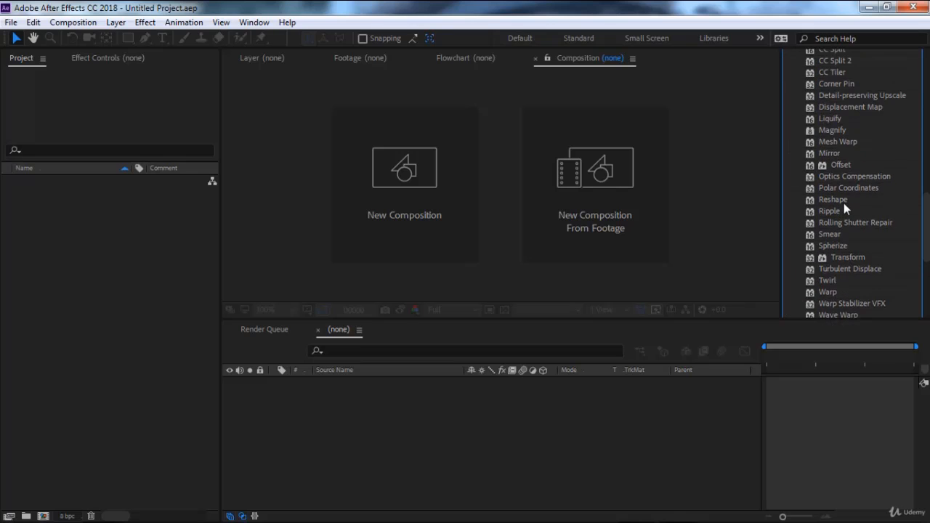
scroll(844, 206, up, 3)
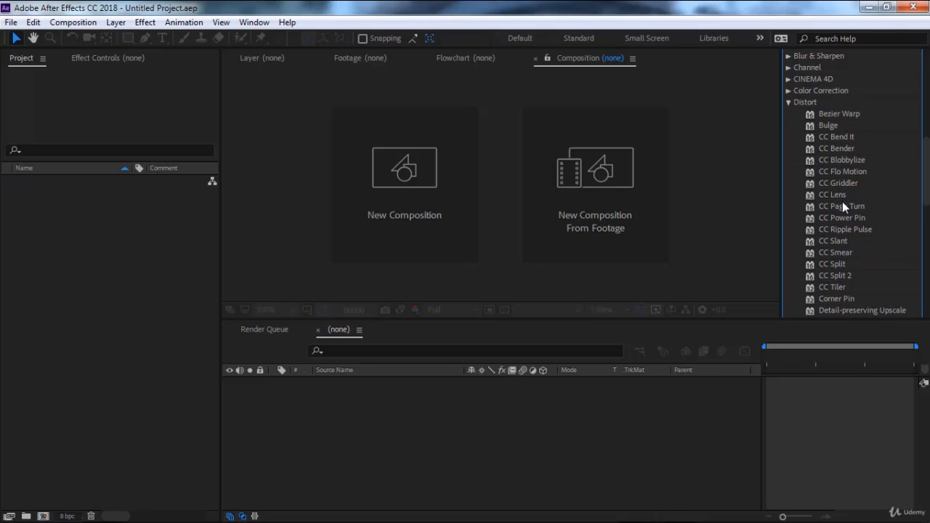
Import the clip production ID_4793475.mp4 from the Tree for shubham tea folder, create a composition from it, and enlarge the preview to 50%.
click(101, 516)
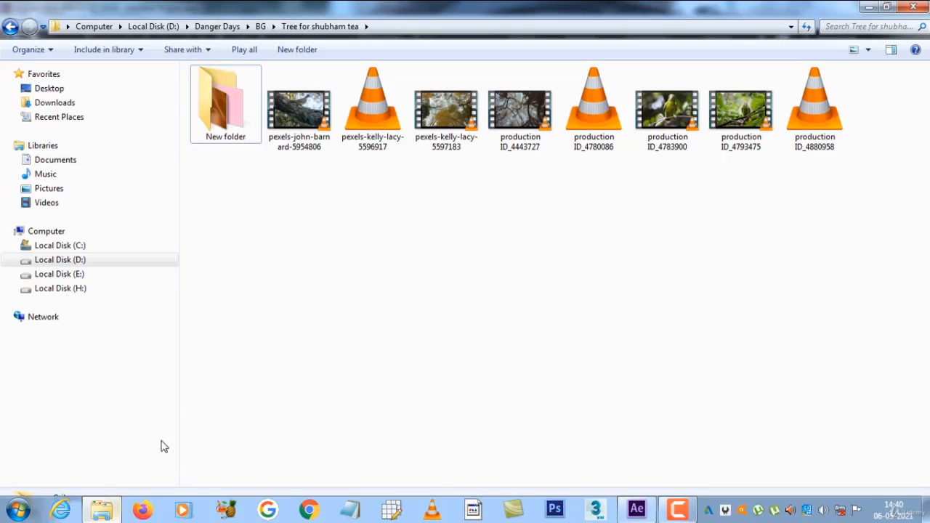
drag(738, 109, 111, 254)
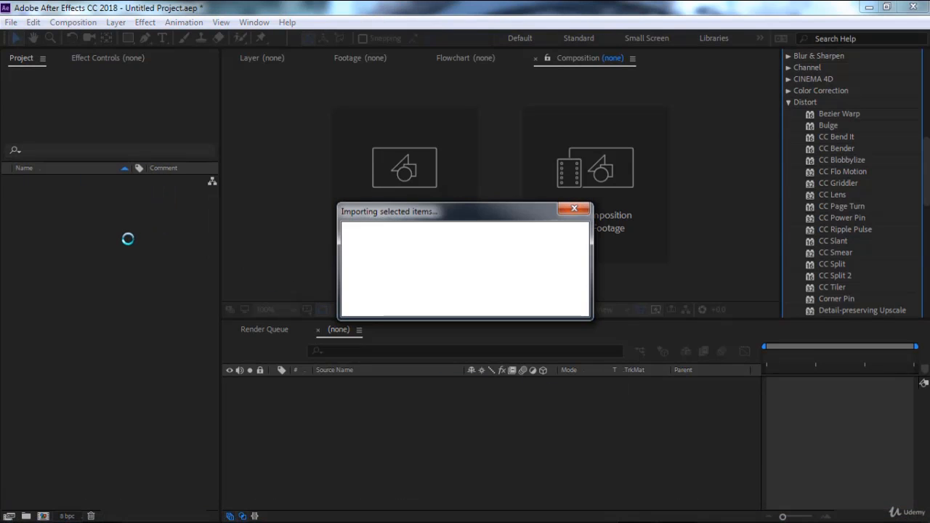
drag(104, 181, 341, 461)
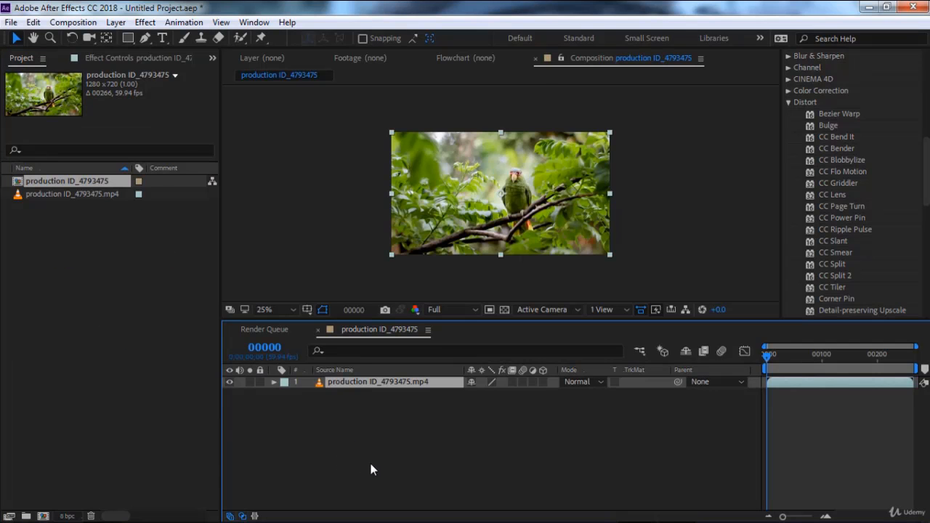
key(period)
key(period)
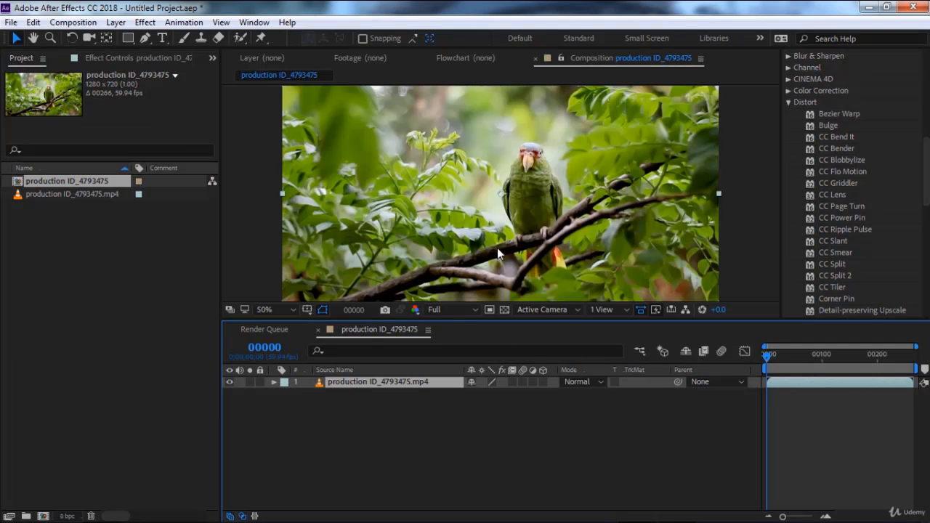
Apply Bezier Warp to the clip and pull its Right Top Tangent to about 972, 300 and Right Bottom Tangent to about 1082, 362.
scroll(846, 176, up, 1)
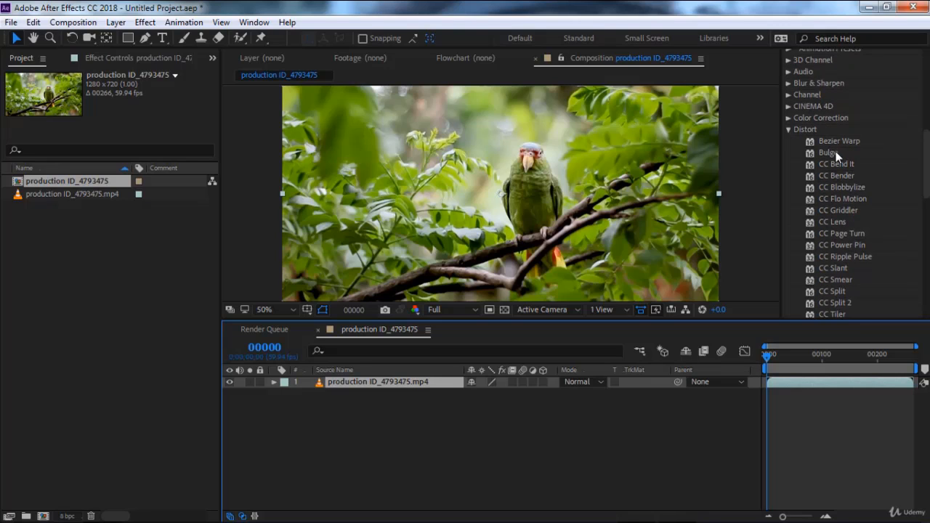
double_click(834, 141)
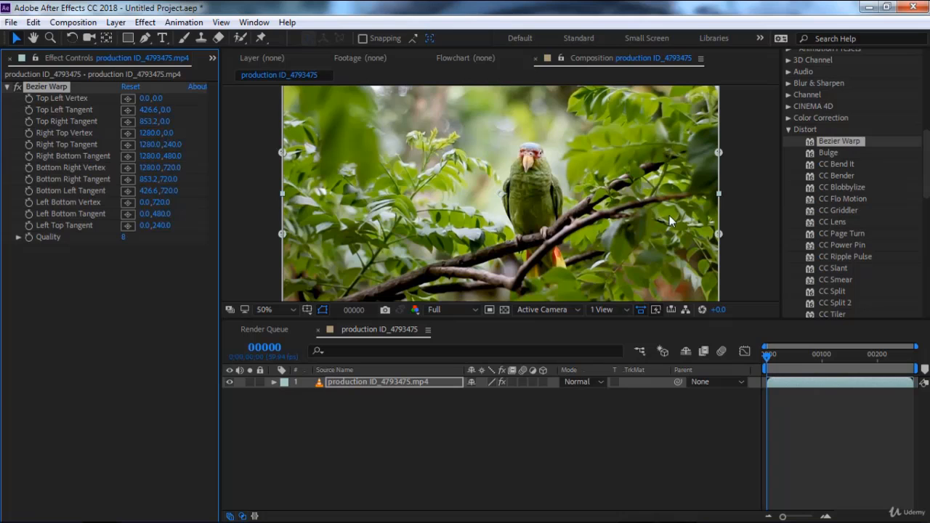
drag(718, 153, 619, 172)
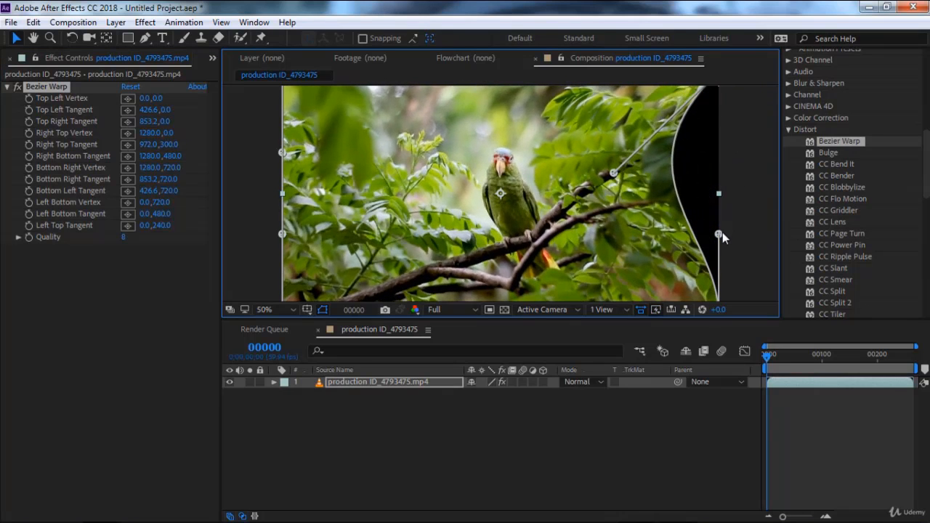
drag(719, 234, 652, 196)
Pull the Bottom Right Vertex to about 1008, 560, Left Bottom Vertex to 344, 516, Bottom Left Tangent to 554.6, 600 and Left Bottom Tangent to 100, 348.
key(comma)
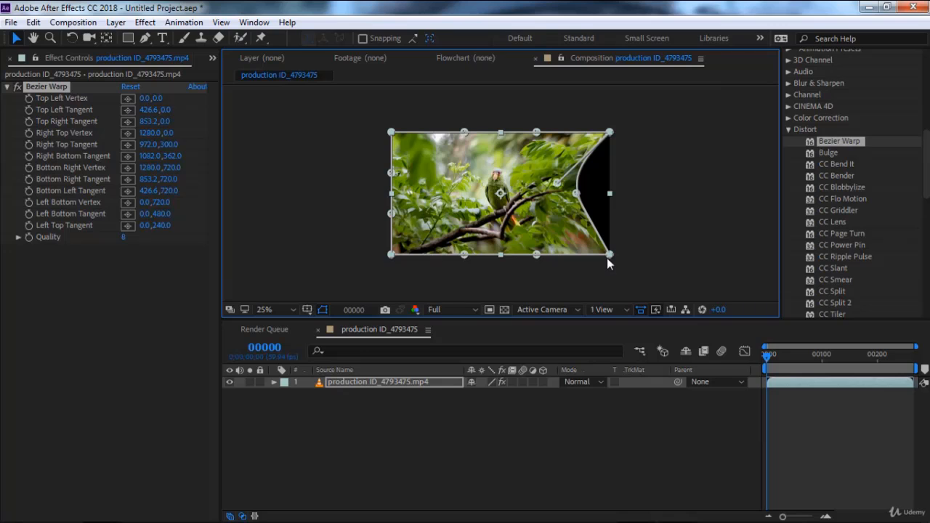
drag(608, 256, 563, 231)
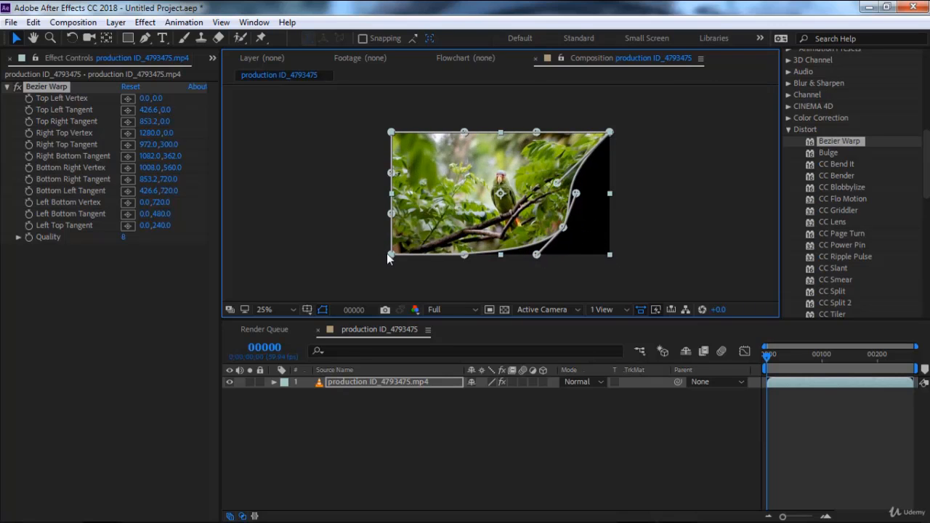
drag(389, 254, 448, 220)
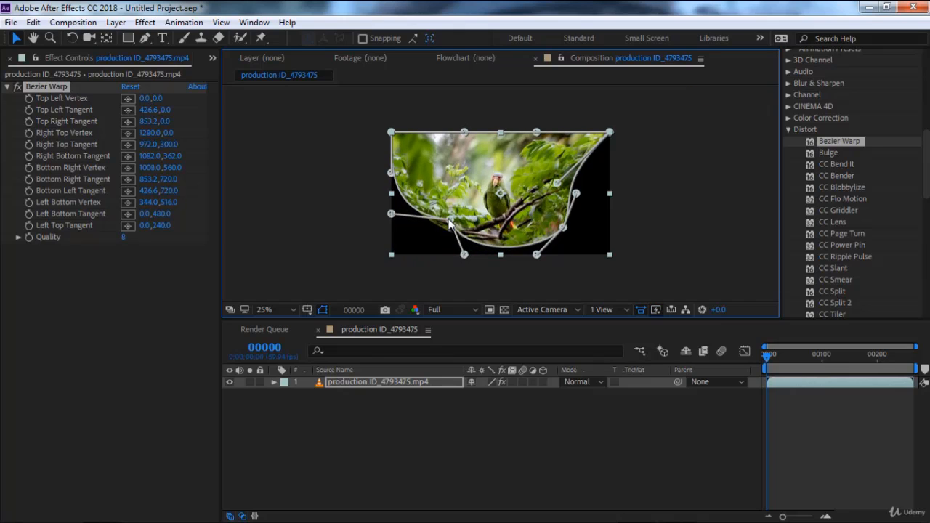
key(period)
key(comma)
drag(465, 255, 487, 235)
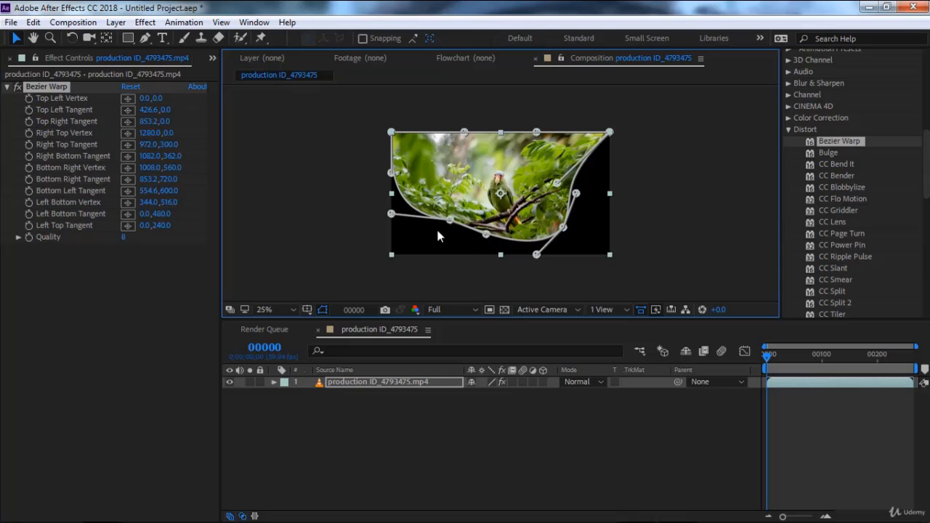
drag(391, 215, 408, 192)
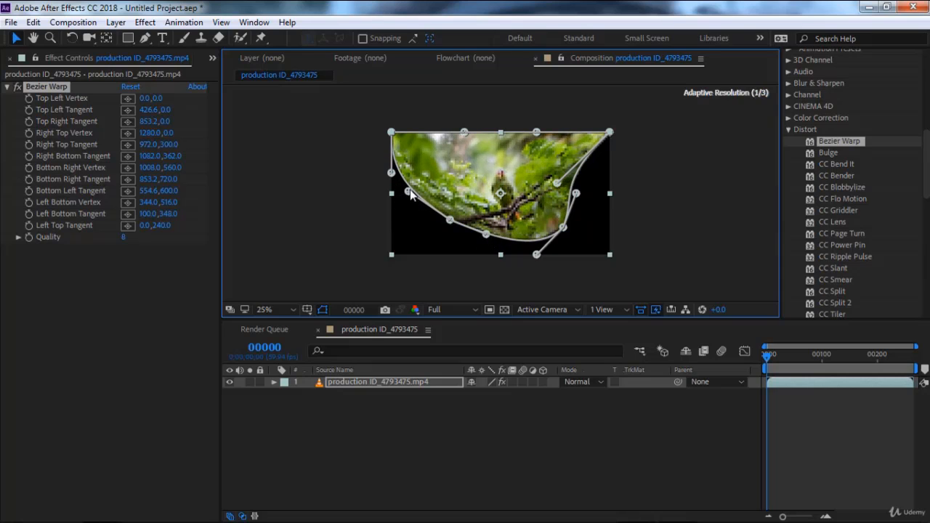
Pull the warp's Top Left Vertex to about 312, 168 and Right Top Vertex to about 940, 160, and preview the warped clip.
key(ctrl+shift+a)
click(406, 138)
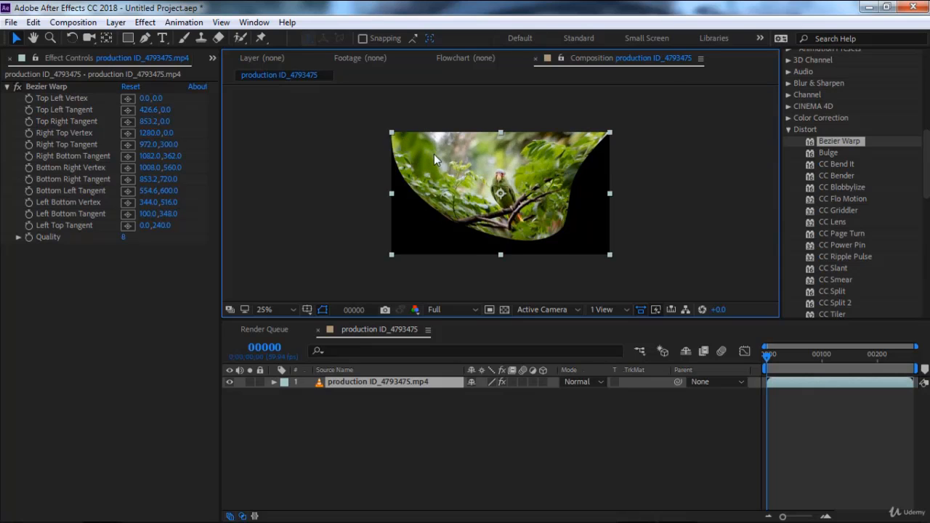
click(64, 87)
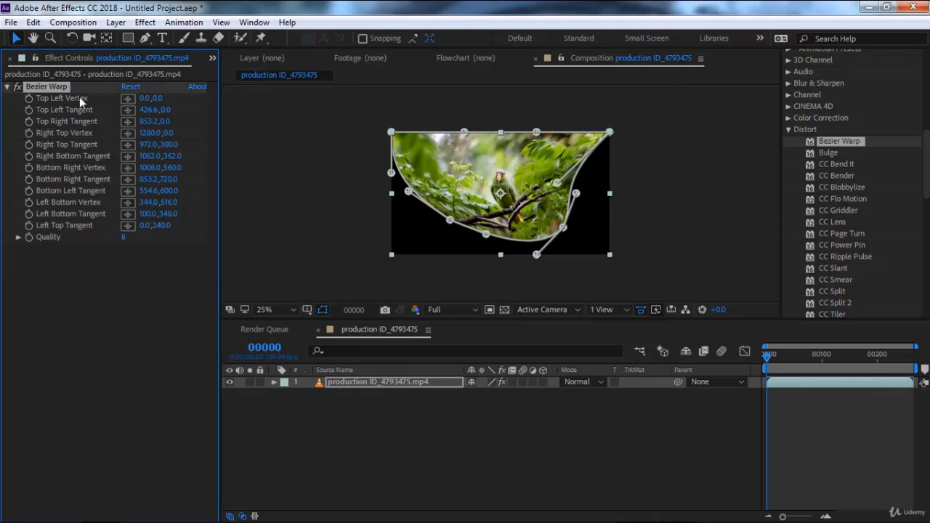
drag(392, 133, 443, 158)
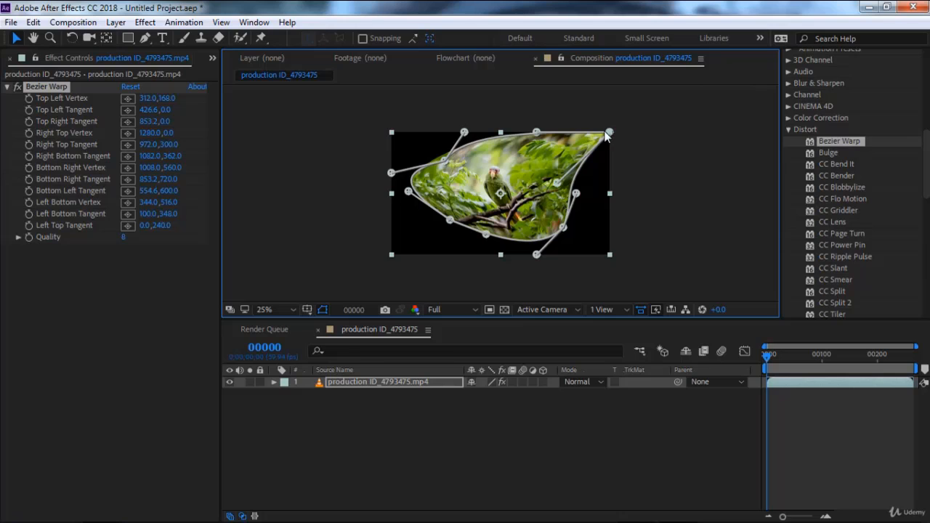
drag(608, 134, 550, 160)
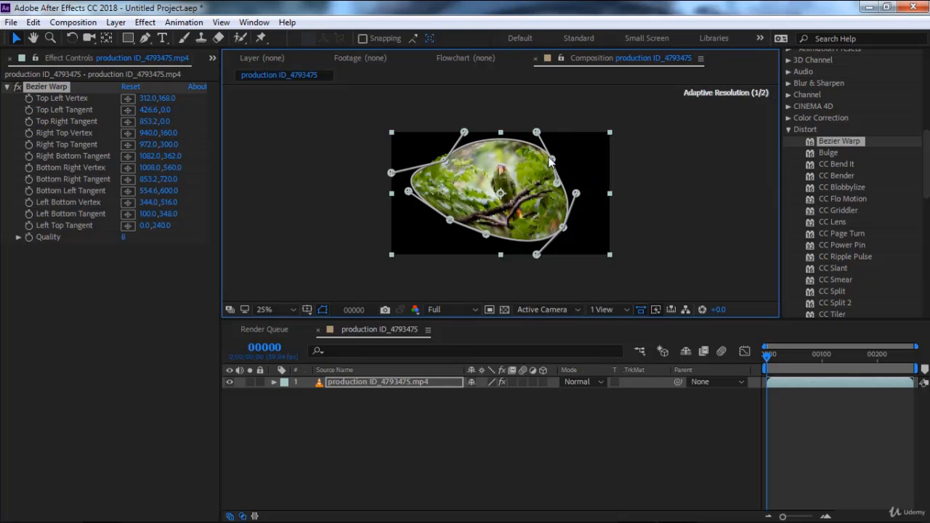
scroll(549, 162, up, 2)
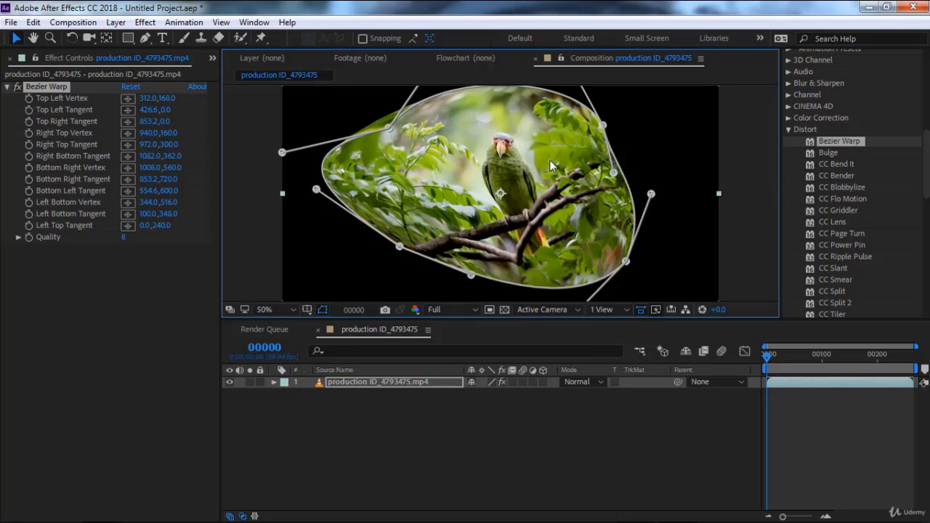
drag(792, 354, 764, 356)
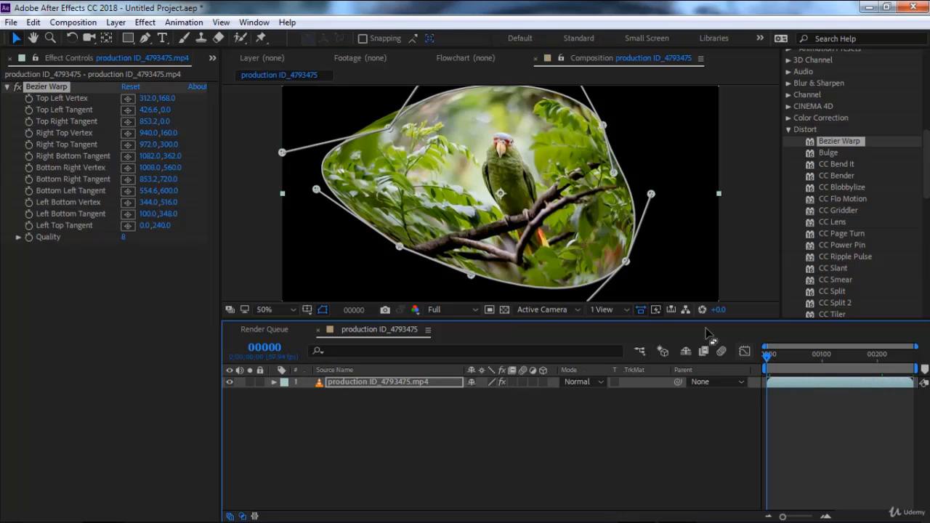
Adjust the Bottom Right Vertex to about 1026, 560, Right Top Vertex to 964, 154 and Right Top Tangent to 1056, 240, and scrub through the clip.
mouse_move(625, 264)
mouse_down()
mouse_move(612, 252)
mouse_move(642, 268)
mouse_move(632, 261)
mouse_up()
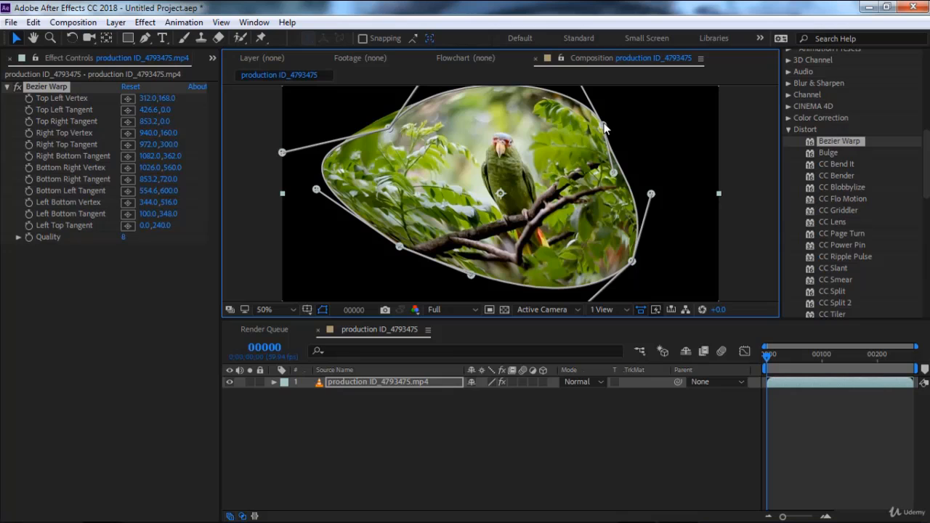
drag(605, 128, 612, 120)
drag(615, 172, 643, 150)
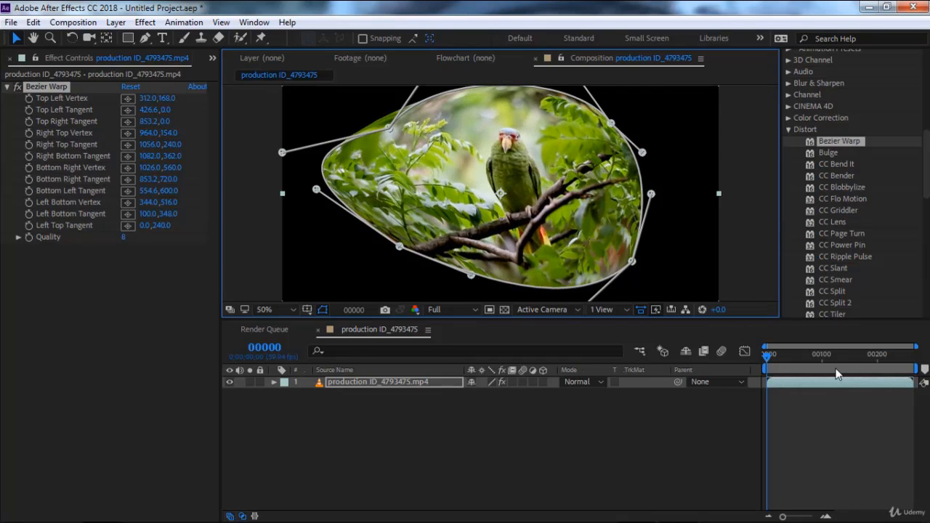
drag(790, 358, 750, 355)
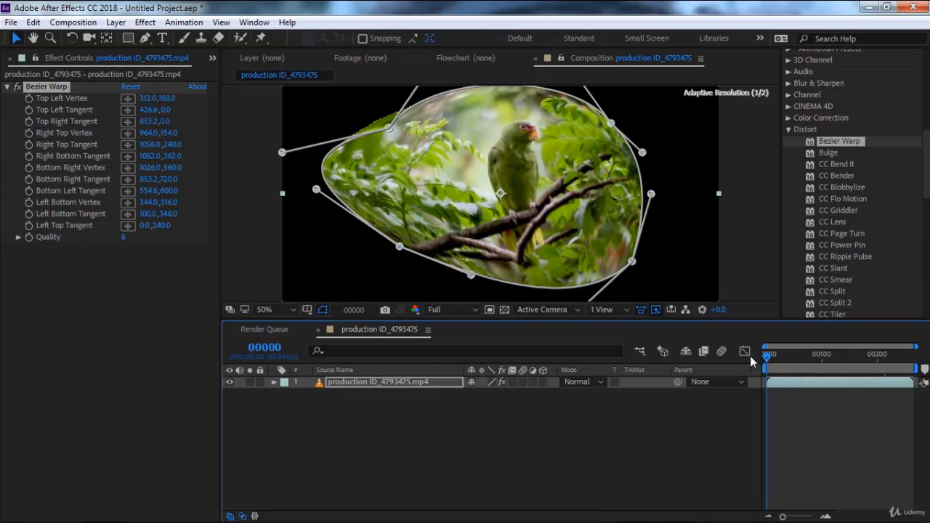
Replace the Bezier Warp effect on the clip with the Bulge effect.
click(57, 87)
key(Delete)
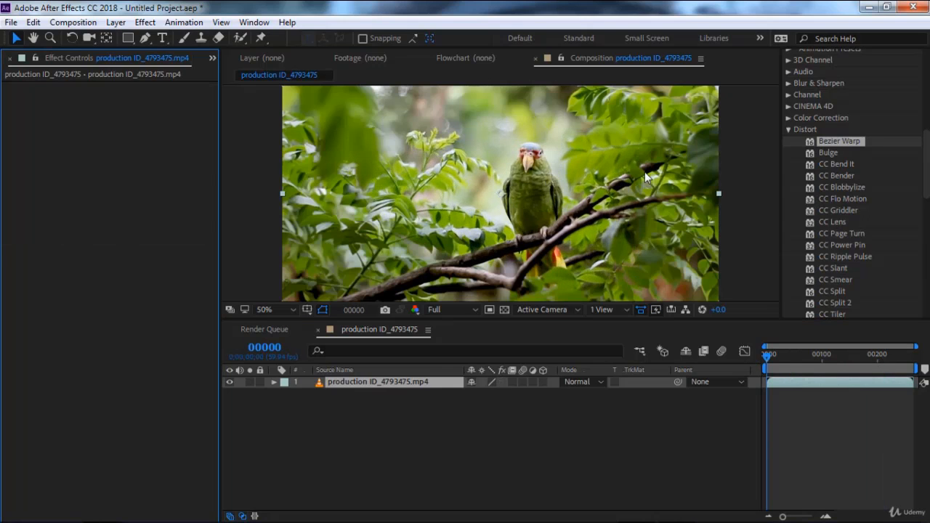
double_click(832, 154)
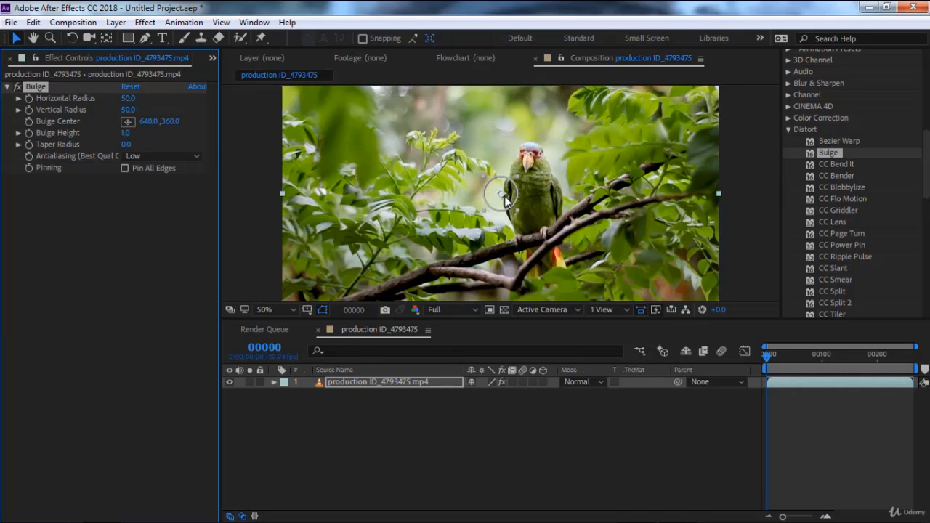
Center the bulge on the parrot's head and set its Horizontal Radius to 123 and Vertical Radius to 131.
drag(503, 206, 536, 165)
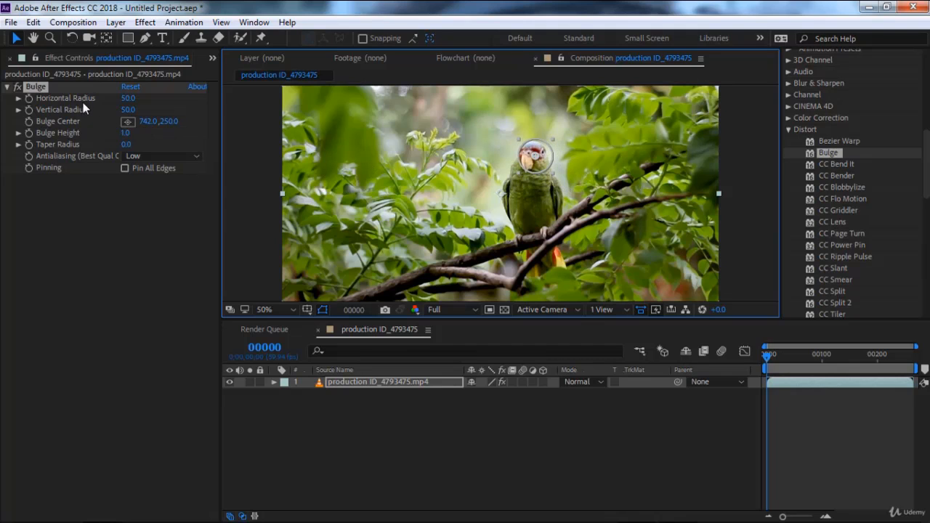
drag(128, 97, 184, 102)
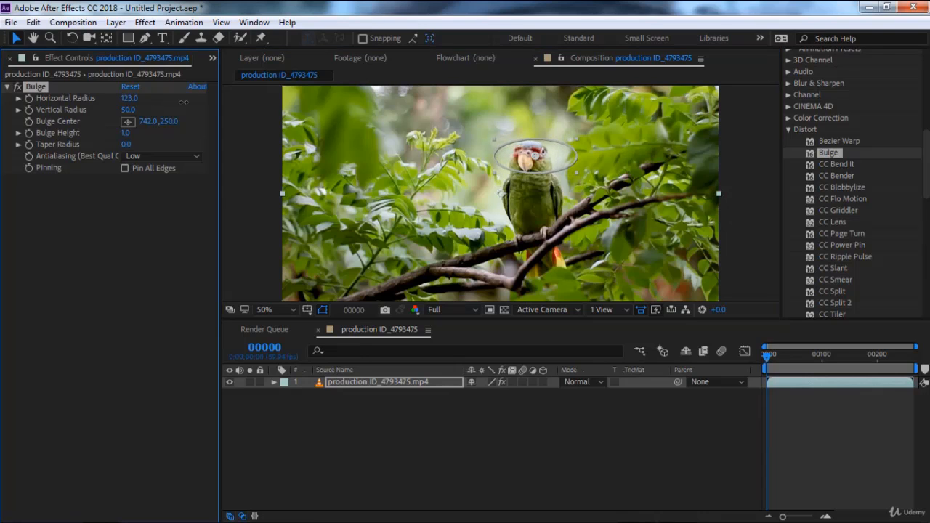
drag(128, 111, 180, 110)
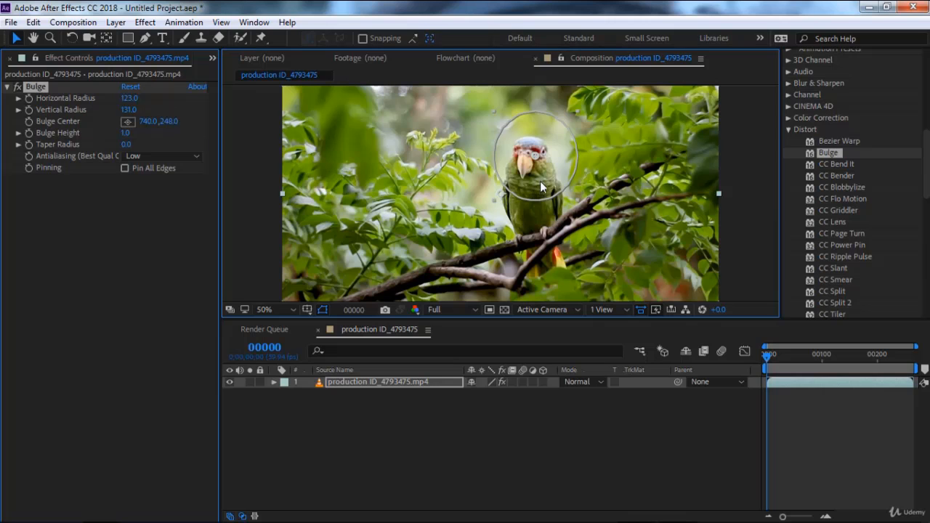
Move the Bulge Center onto the leaves at about 138, 412 and turn on keyframing for it at frame 0.
drag(536, 157, 608, 165)
drag(616, 216, 335, 241)
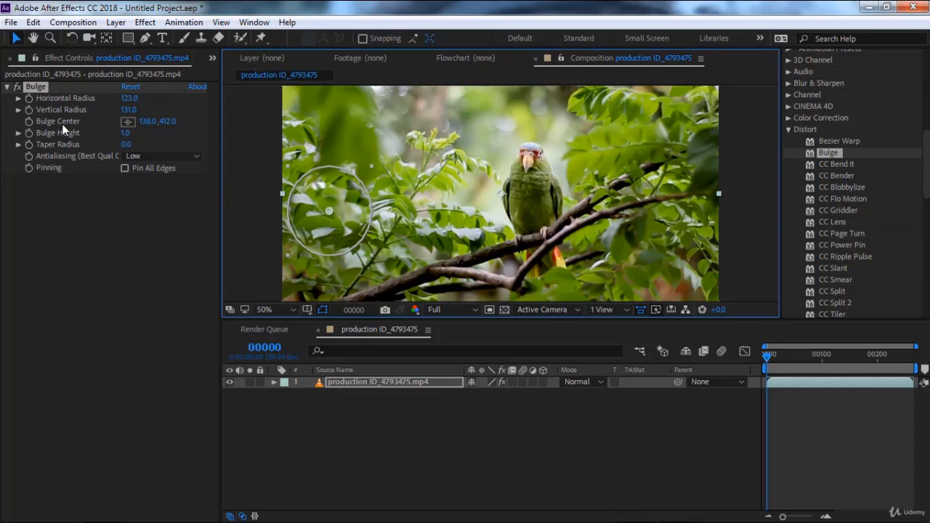
click(29, 122)
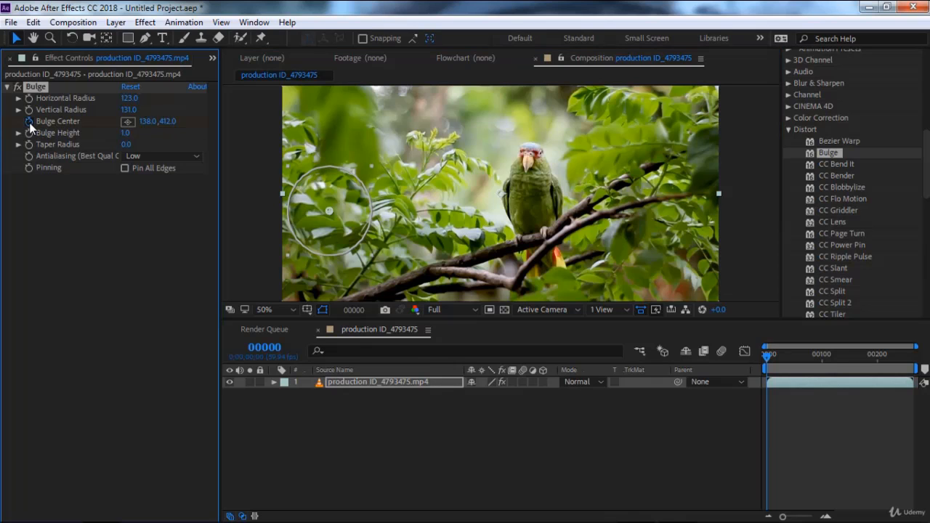
Keyframe the Bulge Center at about 1128, 394 on frame 265, on the lower branches mid-clip, and at about 866, 166 on frame 67.
drag(769, 358, 914, 356)
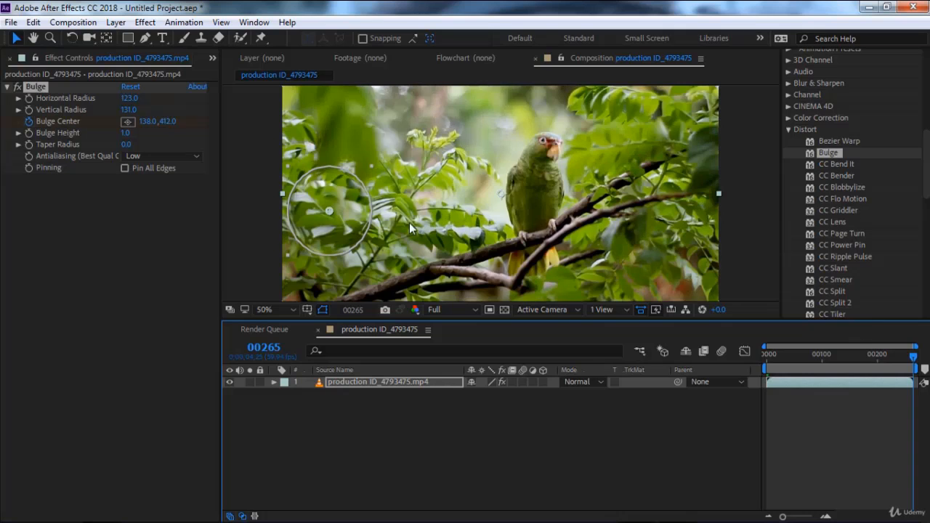
drag(329, 211, 700, 214)
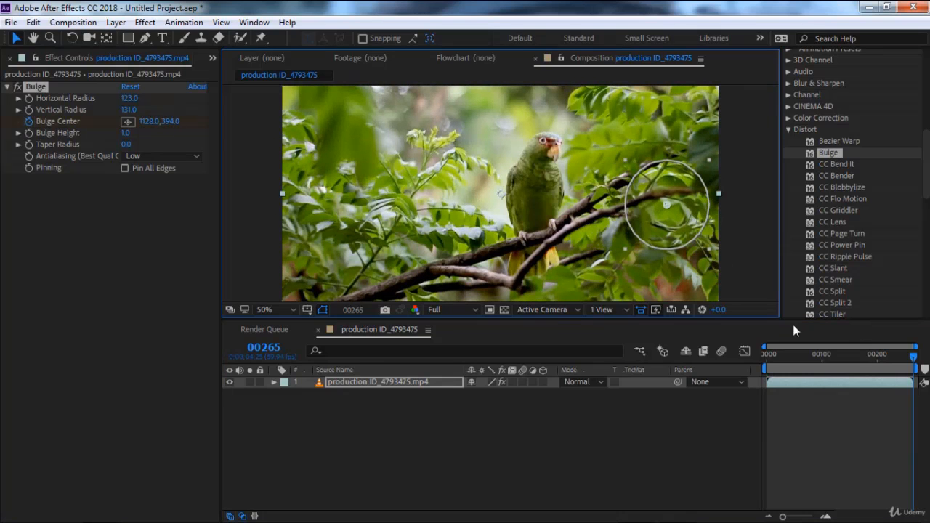
click(847, 357)
drag(545, 211, 542, 287)
click(803, 356)
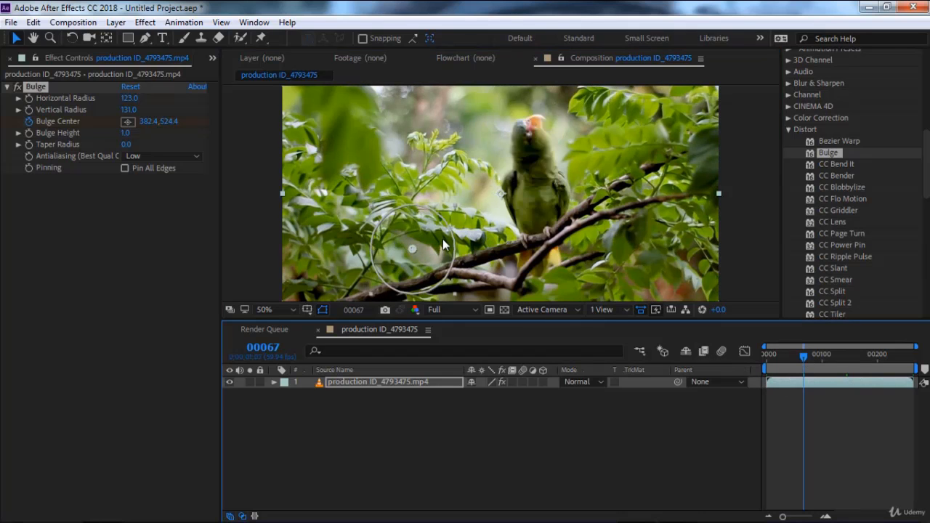
drag(442, 239, 608, 117)
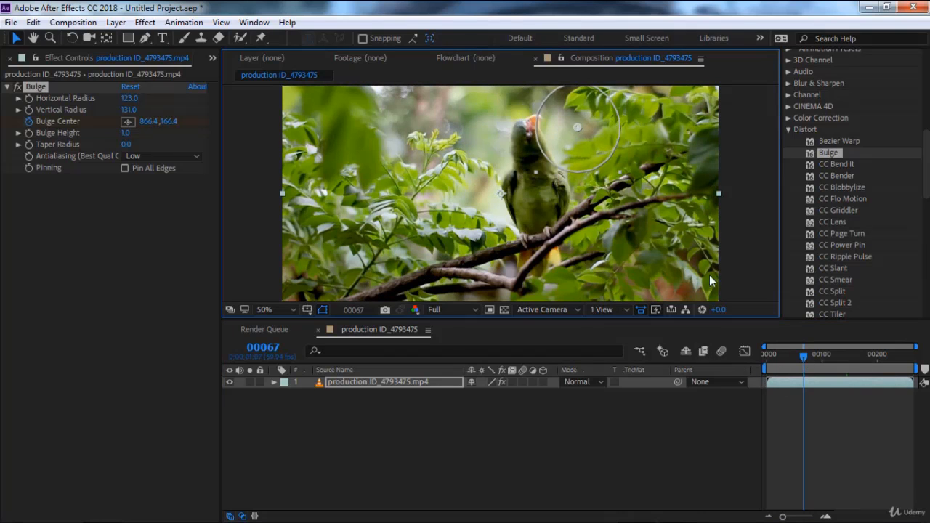
Add a Bulge Center keyframe on the upper-left foliage just after frame 200, and scrub through the clip from frame 0 to 139.
click(881, 356)
drag(567, 269, 351, 140)
drag(799, 358, 699, 358)
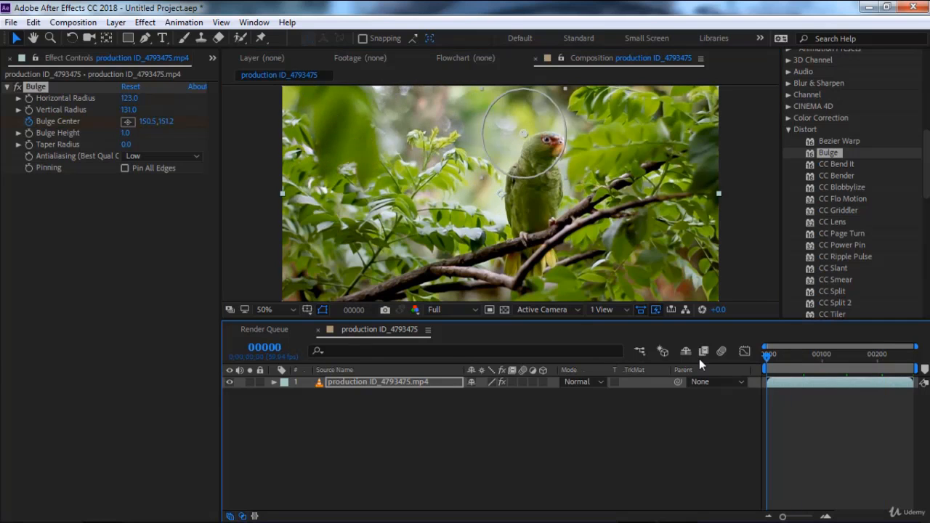
drag(770, 357, 844, 362)
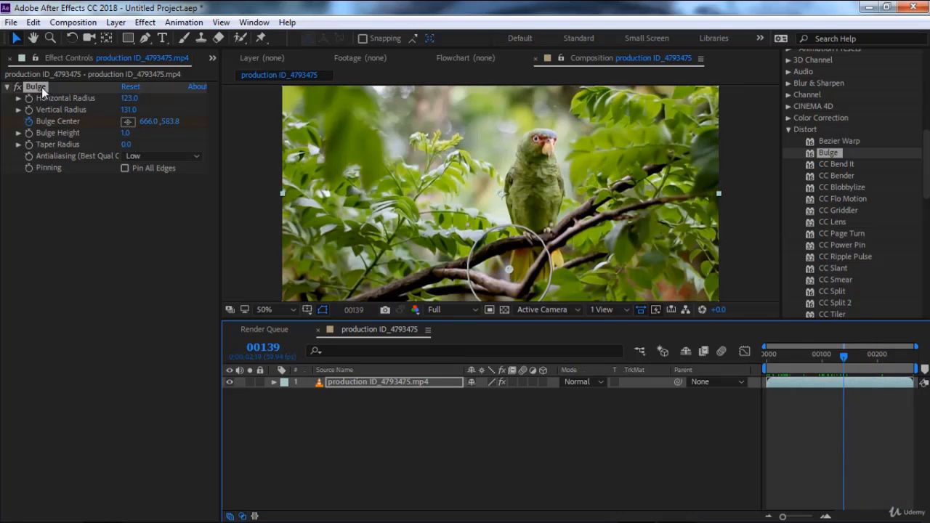
Replace the Bulge effect on the parrot clip with the CC Bend It effect.
click(41, 87)
key(Delete)
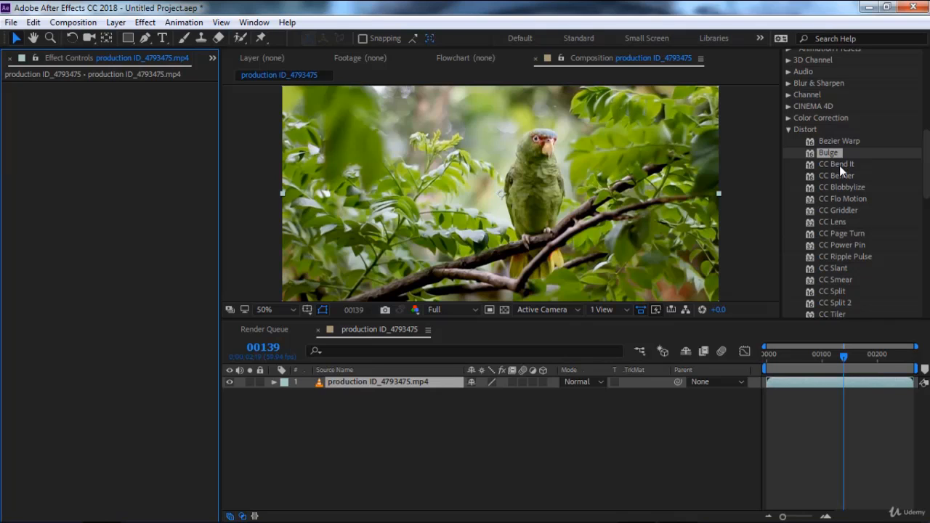
double_click(839, 165)
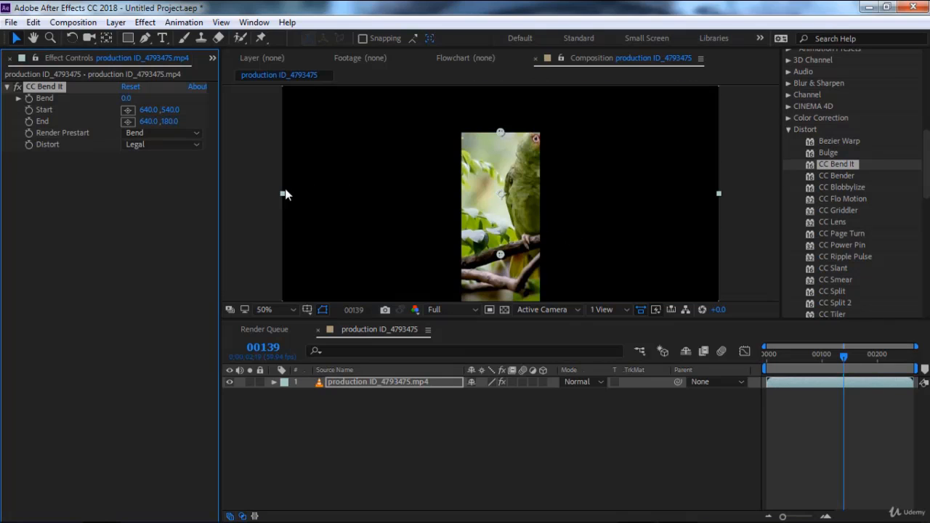
Place CC Bend It's Start point at about 1066, 128 and its End point at about 272, 224.
click(128, 116)
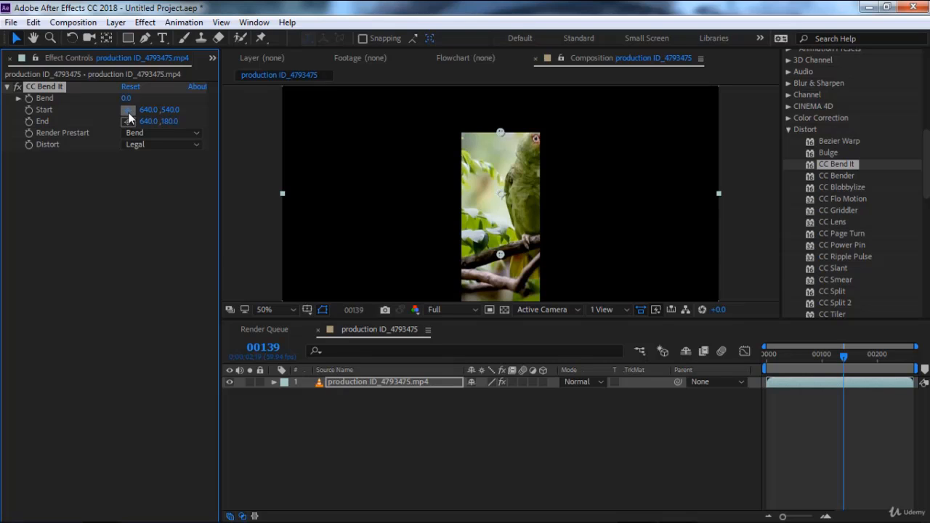
click(646, 114)
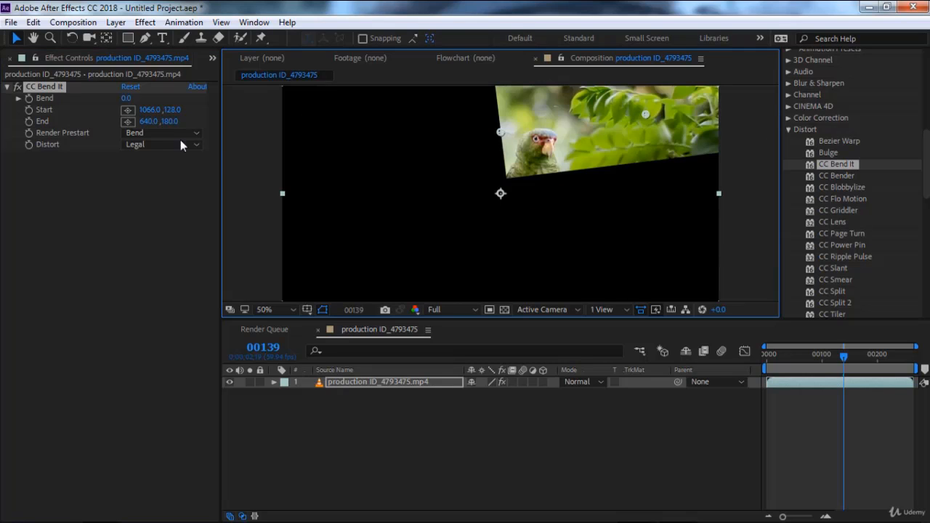
click(129, 122)
click(349, 249)
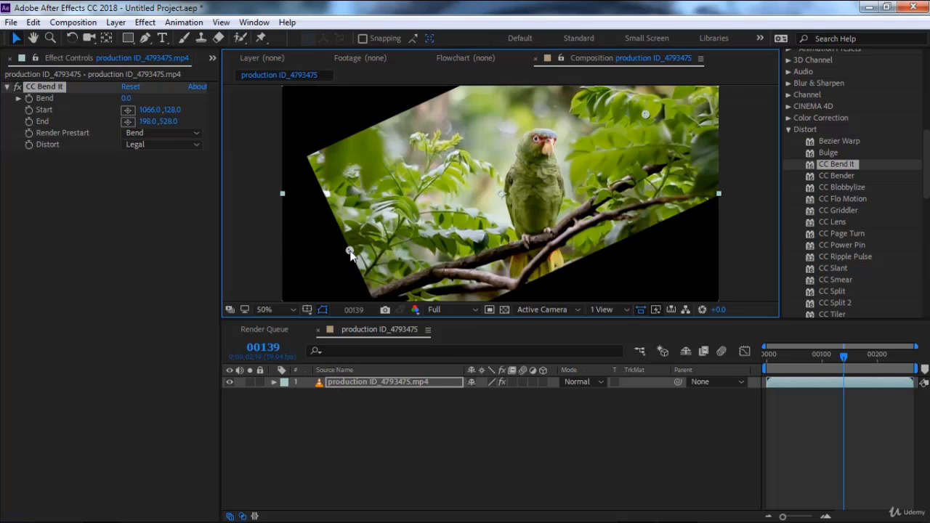
drag(350, 250, 375, 147)
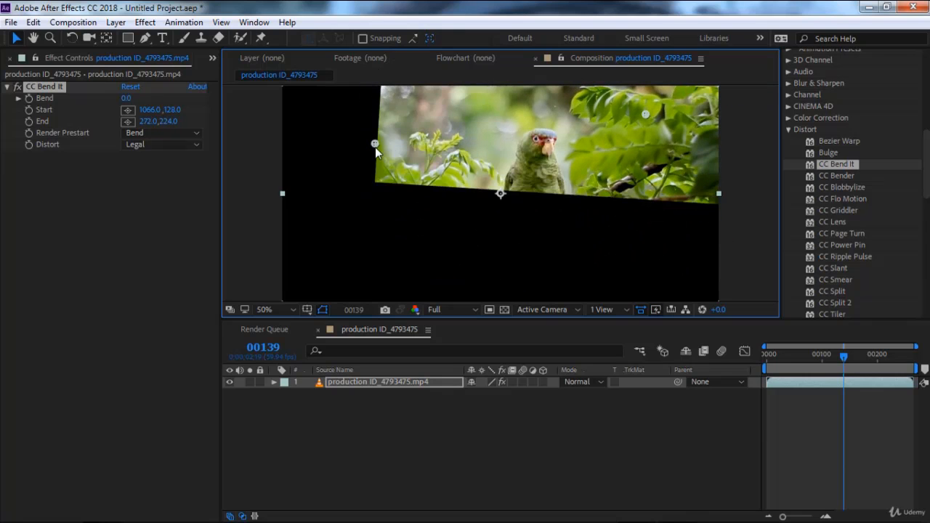
Move CC Bend It's End point to about 96, 476 and its Start point beyond the frame to about 1502, 196.
key(comma)
drag(439, 174, 408, 215)
drag(571, 153, 627, 106)
drag(703, 220, 614, 81)
drag(617, 95, 648, 166)
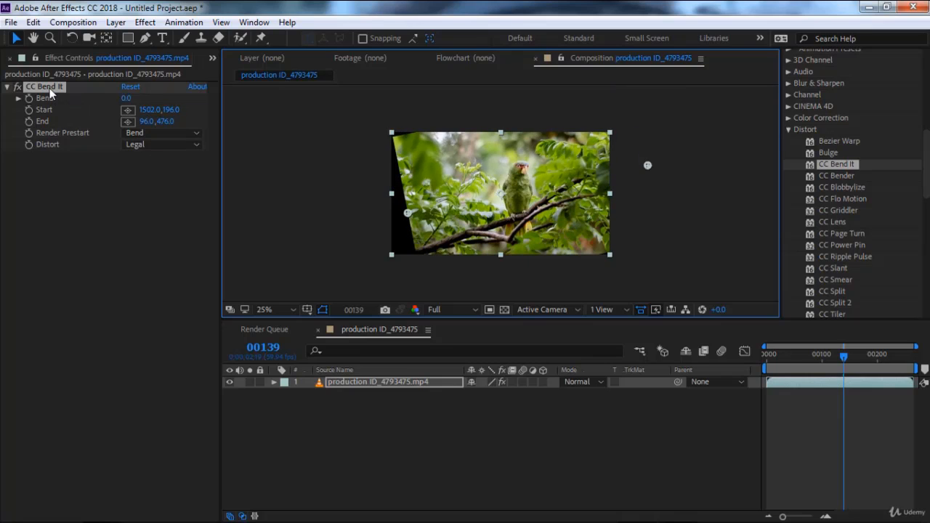
Replace the CC Bend It effect with CC Bender and set its Amount to 55.
key(Delete)
click(839, 179)
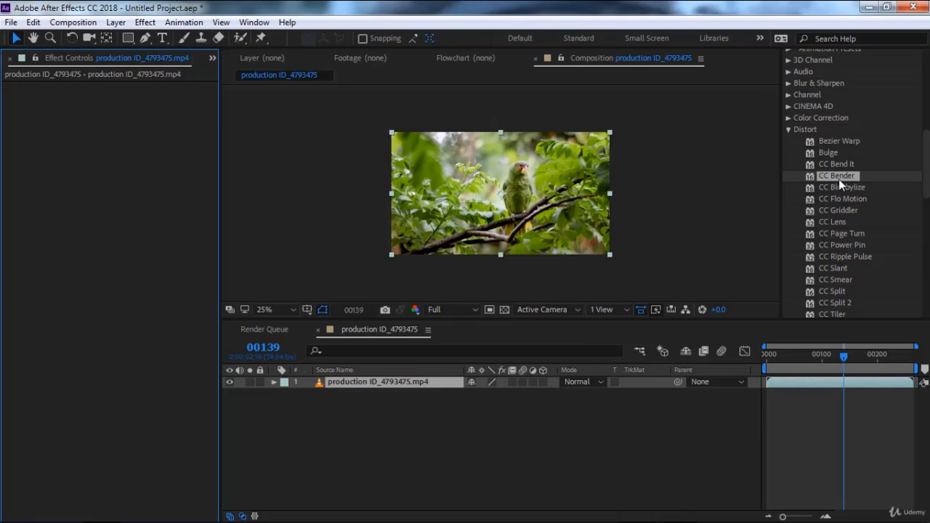
double_click(839, 176)
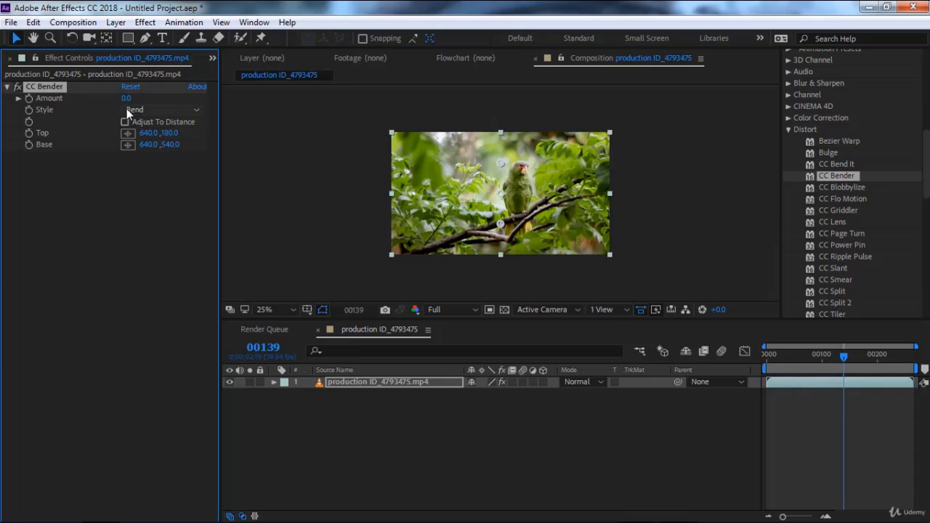
drag(125, 98, 180, 116)
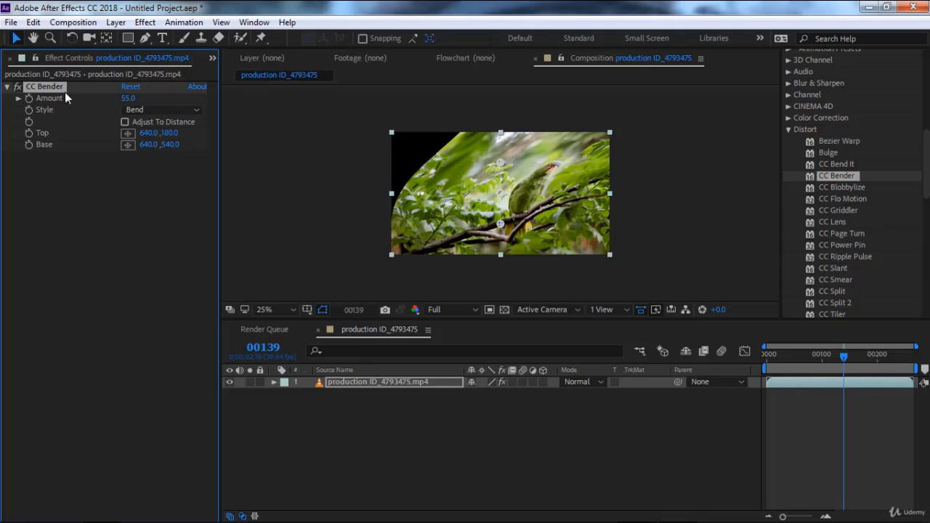
Try the Marilyn, Sharp and Boxer styles of CC Bender, and return the Style to Bend.
click(170, 111)
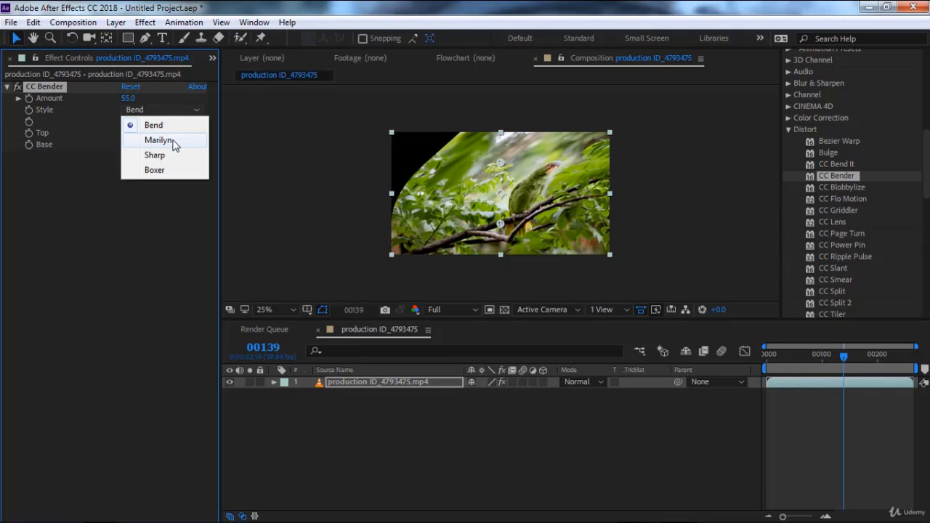
click(173, 142)
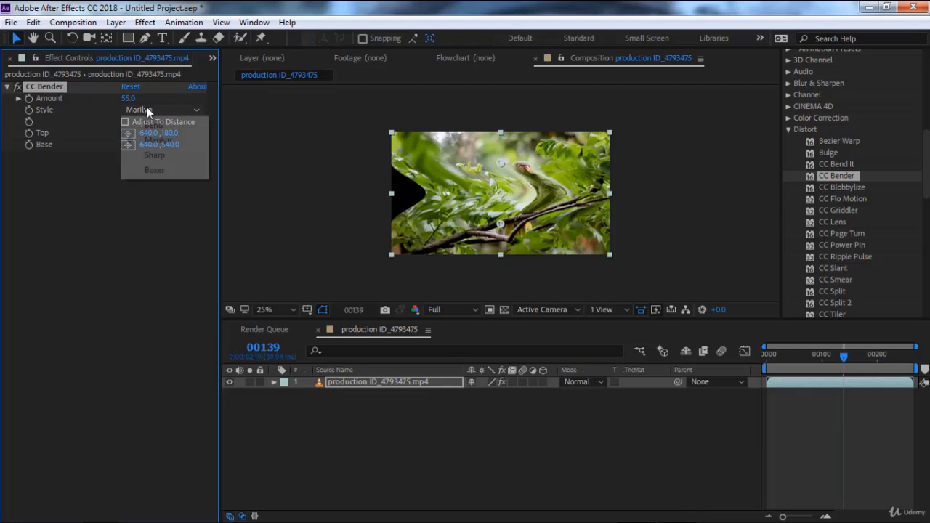
click(154, 154)
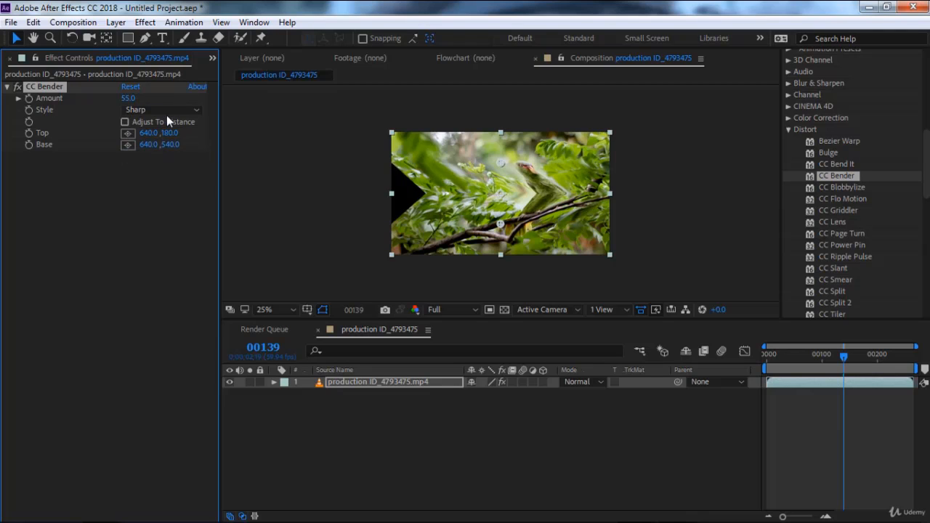
click(168, 116)
click(161, 170)
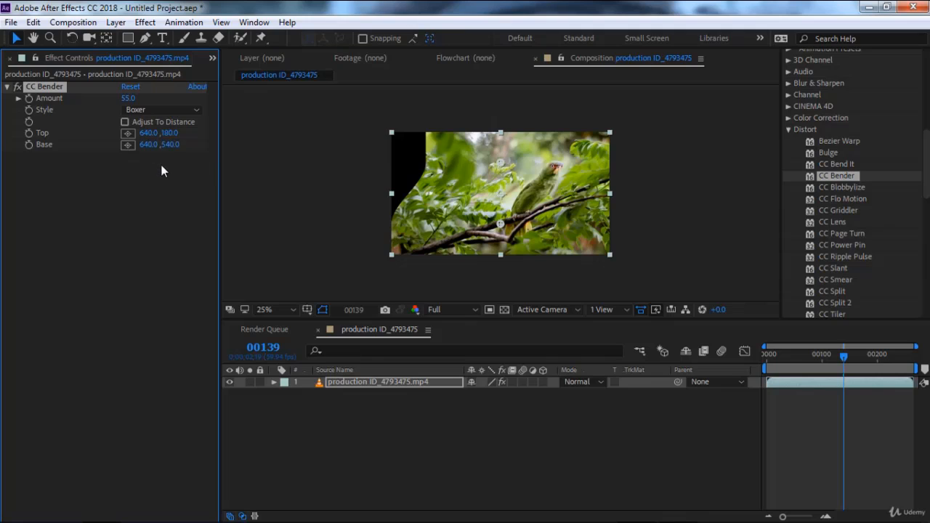
click(166, 113)
click(166, 128)
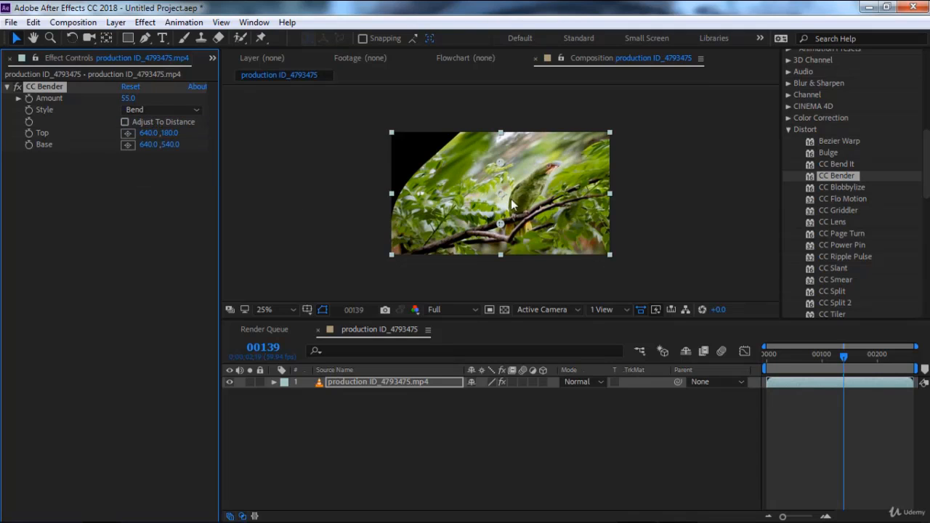
Move CC Bender's Base point to about 236, 292 and its Top point to about 768, 272.
click(434, 177)
click(128, 133)
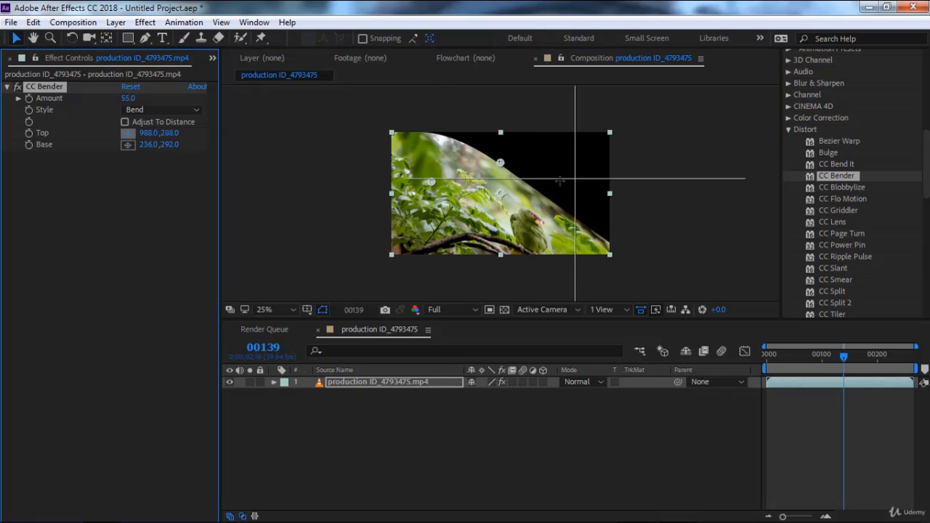
click(574, 156)
drag(565, 167, 522, 177)
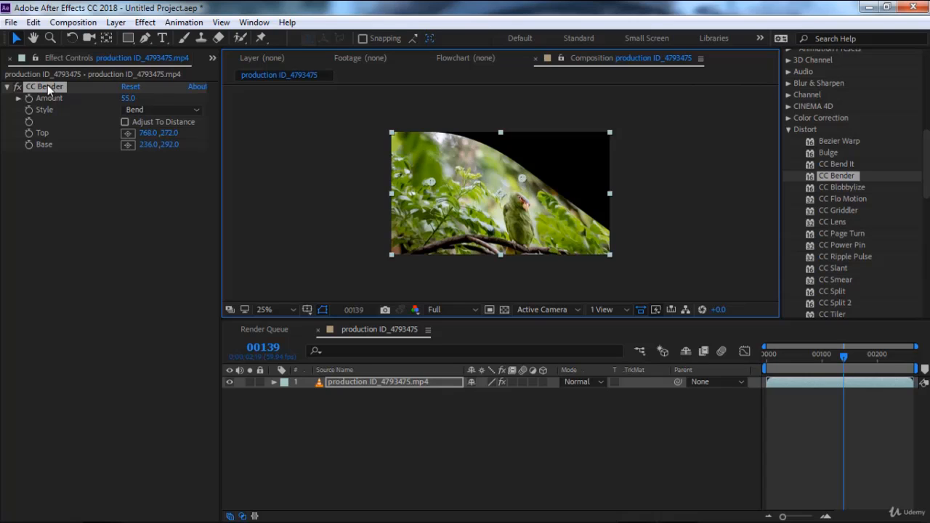
Replace the CC Bender effect with CC Blobbylize, inspect the result up close and scrub back to frame 76.
key(Delete)
click(834, 188)
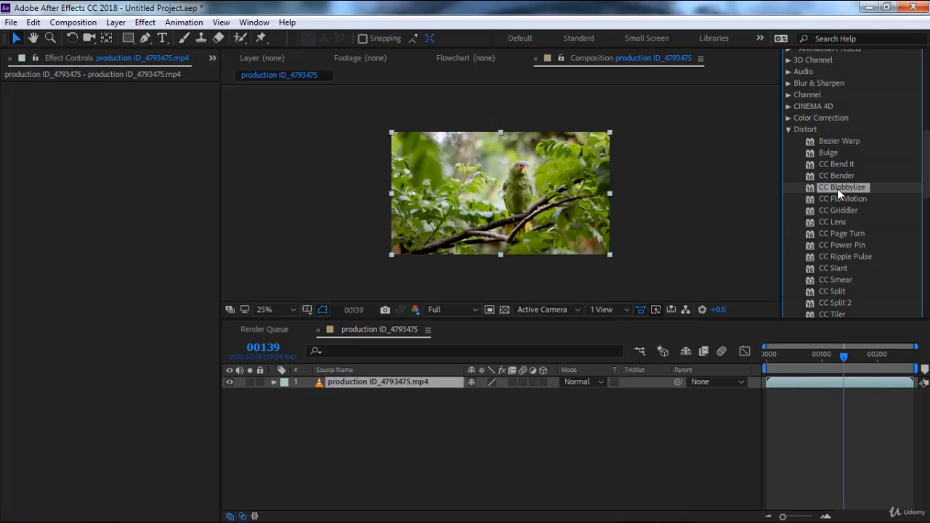
double_click(837, 188)
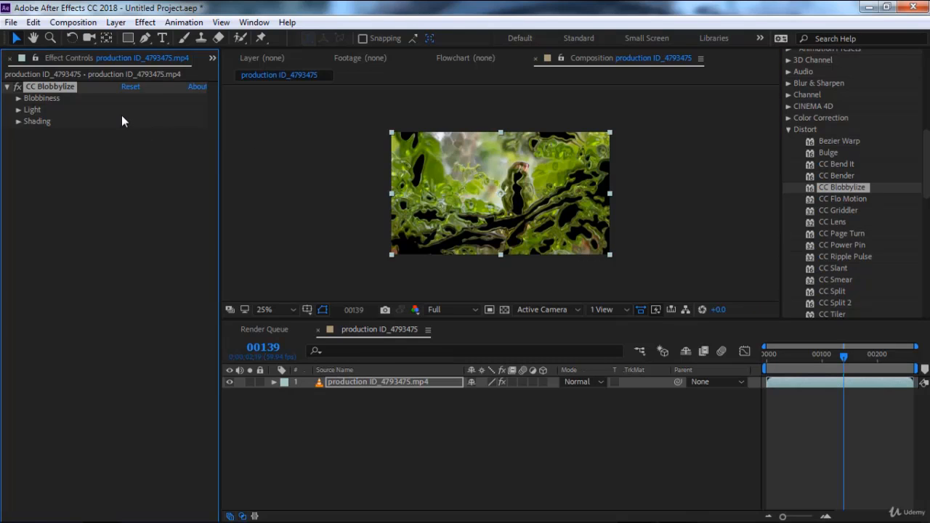
scroll(555, 221, up, 2)
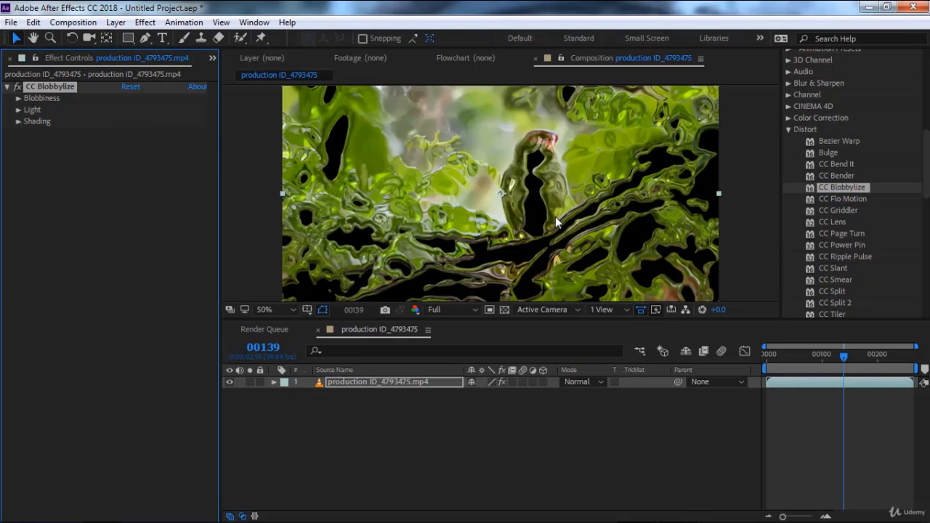
scroll(555, 221, down, 2)
drag(843, 357, 809, 359)
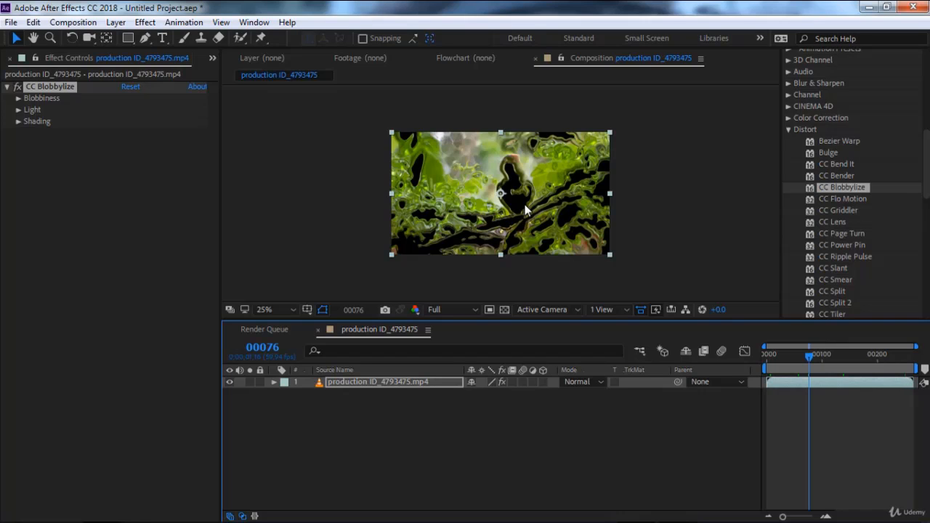
Set CC Blobbylize's Softness to 26.8 and Cut Away to 21, and scrub back toward the start of the clip.
click(19, 98)
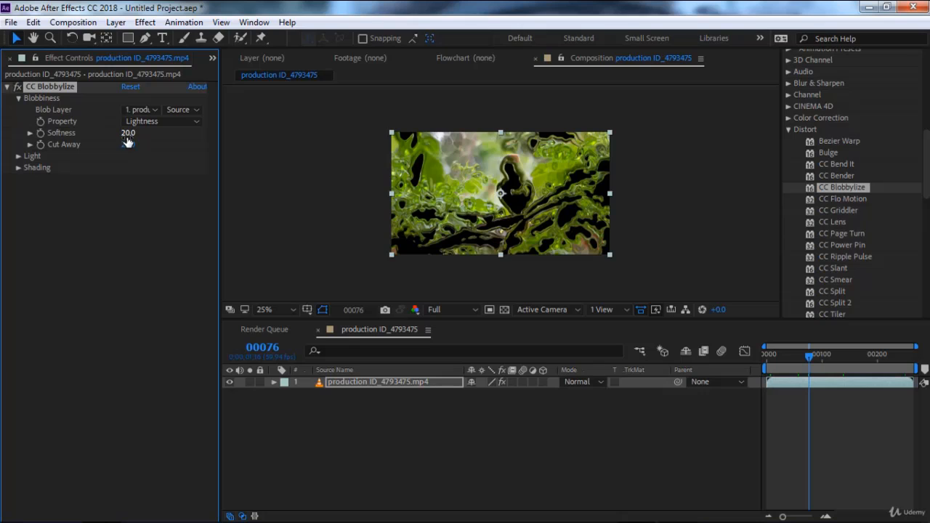
mouse_move(127, 135)
mouse_down()
mouse_move(164, 141)
mouse_move(138, 150)
mouse_move(156, 151)
mouse_move(123, 147)
mouse_up()
click(832, 354)
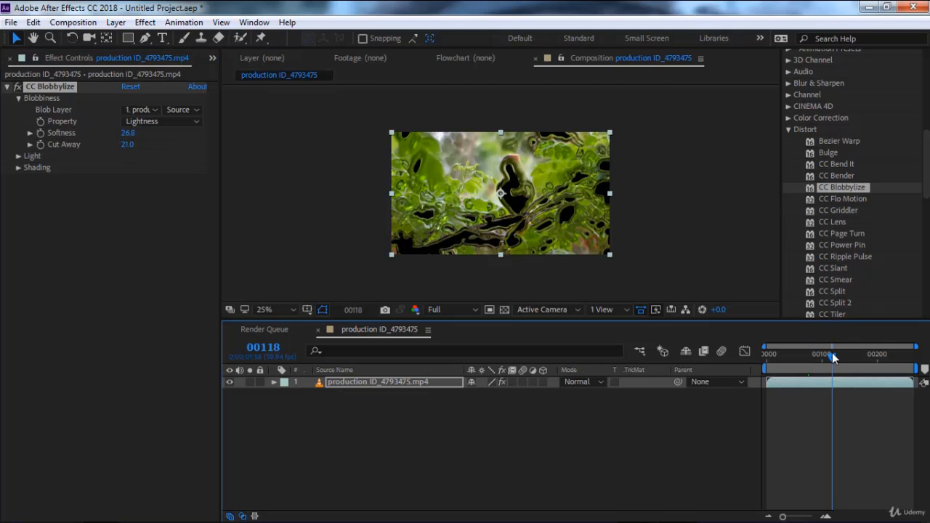
drag(832, 352, 774, 361)
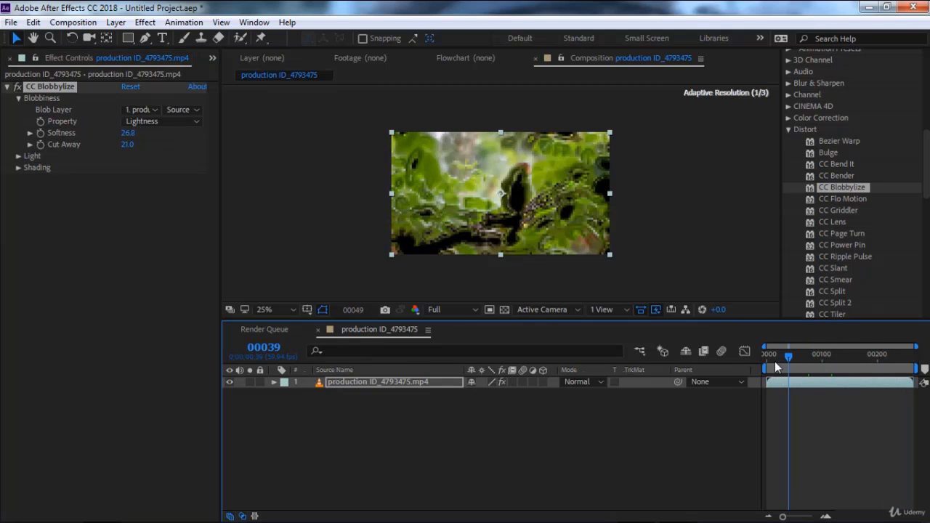
Replace the CC Blobbylize effect on the clip with CC Flo Motion.
click(49, 87)
key(Delete)
click(840, 200)
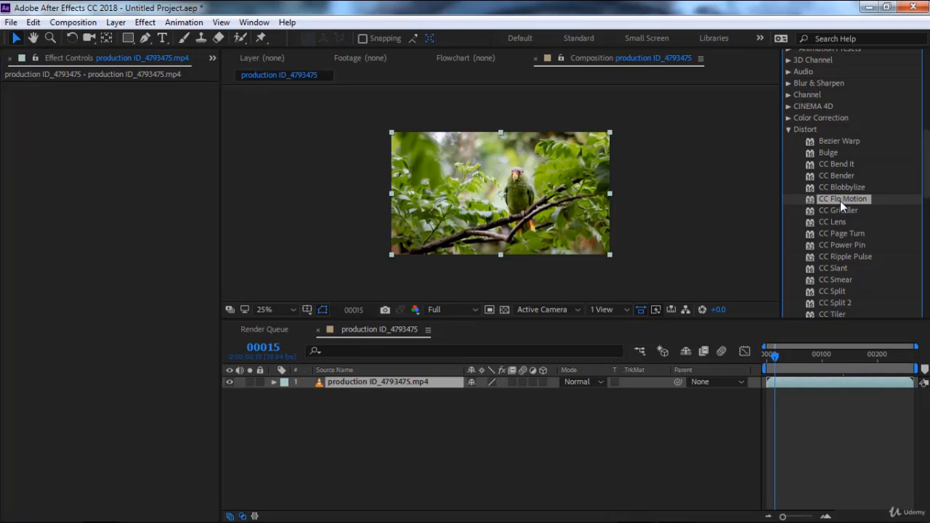
double_click(839, 201)
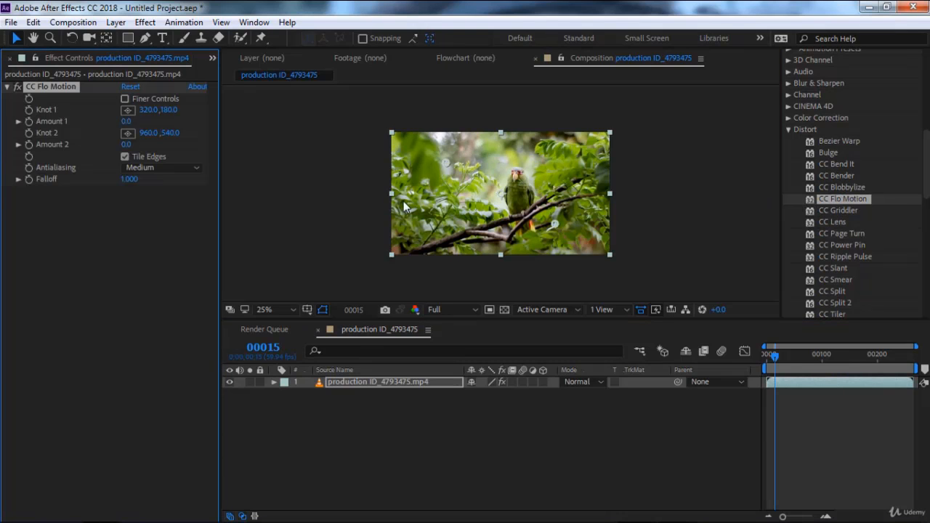
Move Knot 2 to about 1008, 132 and Knot 1 to 276, 416, set Amount 1 to 25 and Amount 2 to 23, and scrub to frame 0.
drag(557, 222, 564, 210)
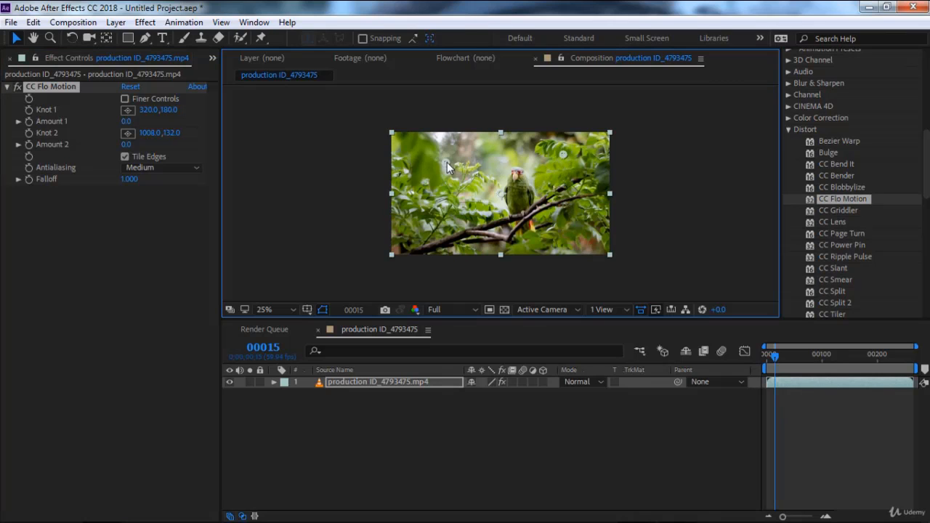
drag(446, 161, 438, 202)
drag(127, 124, 135, 149)
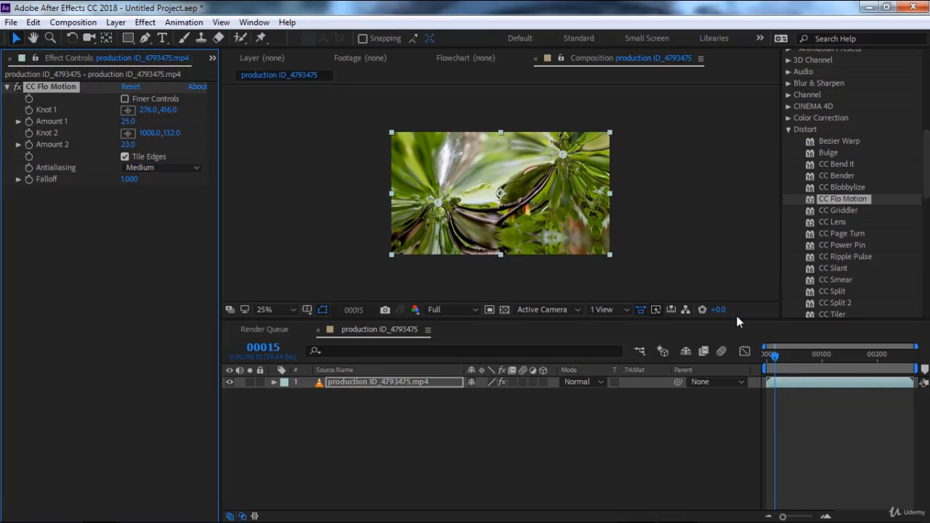
drag(786, 357, 766, 362)
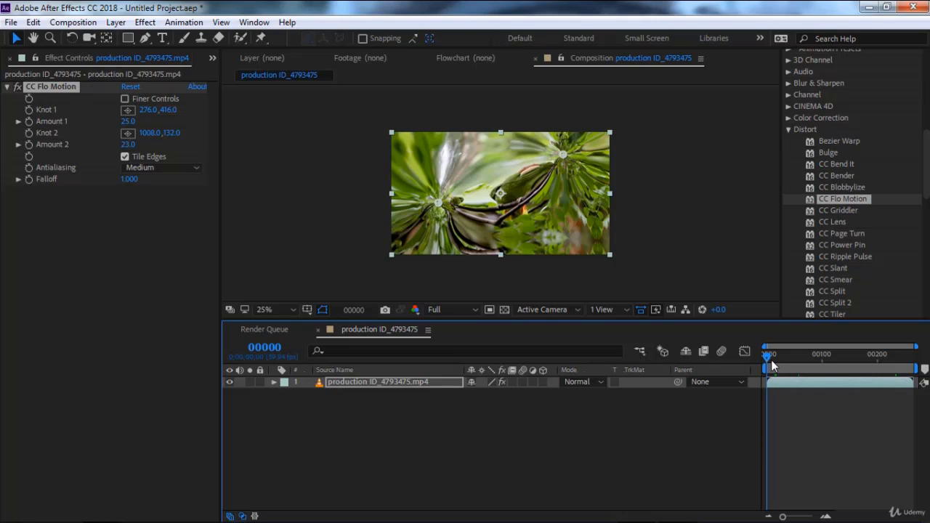
Replace the CC Flo Motion effect on the clip with CC Griddler.
click(59, 87)
click(55, 90)
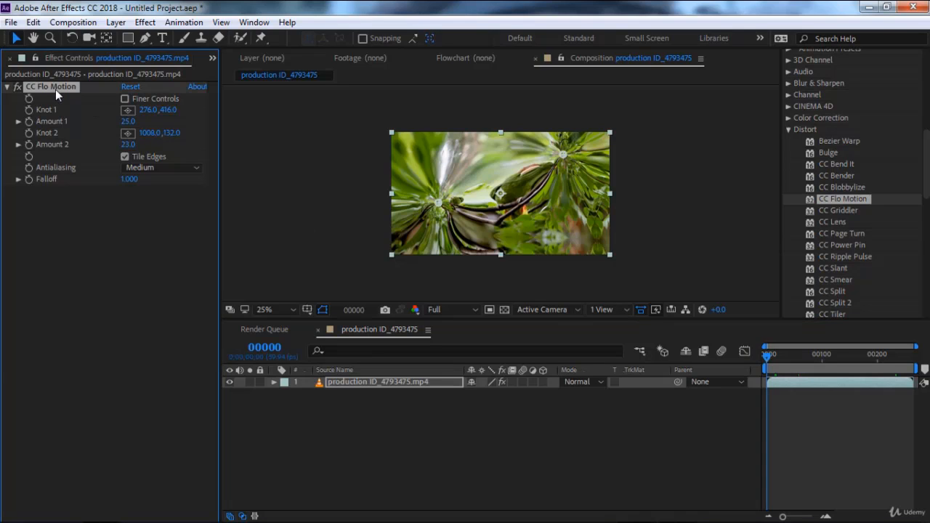
key(Delete)
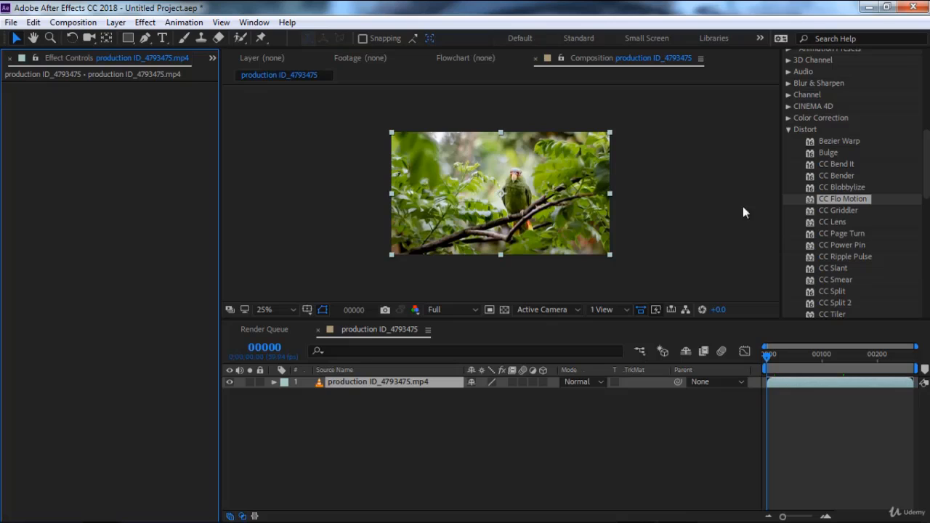
double_click(843, 211)
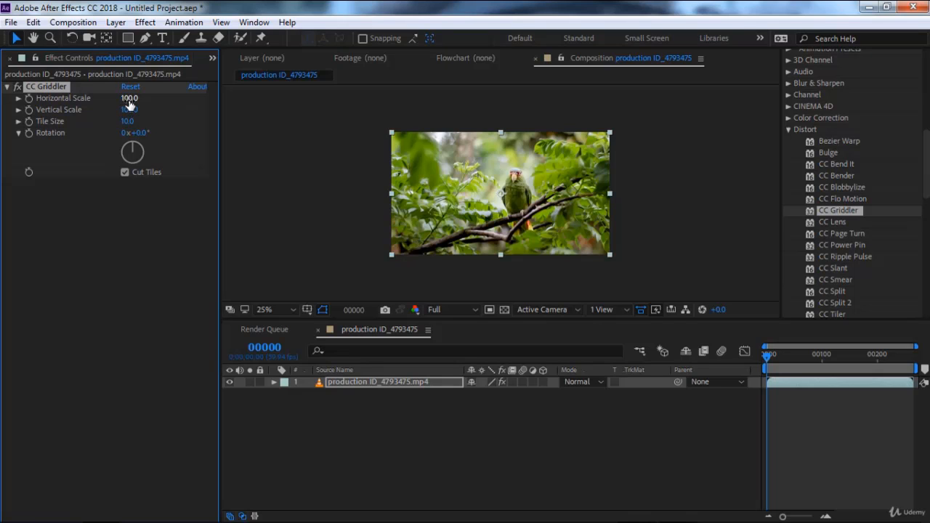
Set CC Griddler's Horizontal Scale to 214 and Vertical Scale to 258, checking the tiled result up close.
drag(129, 105, 207, 101)
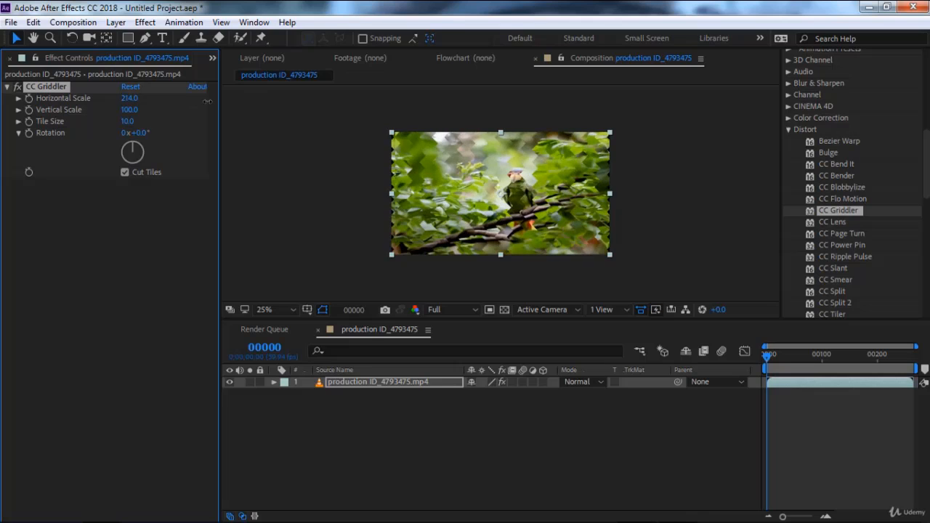
key(period)
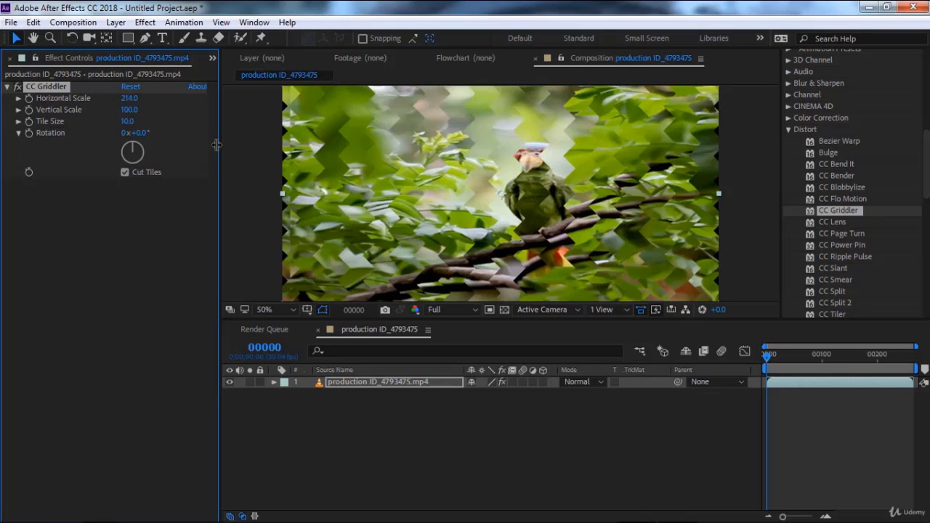
drag(124, 113, 234, 112)
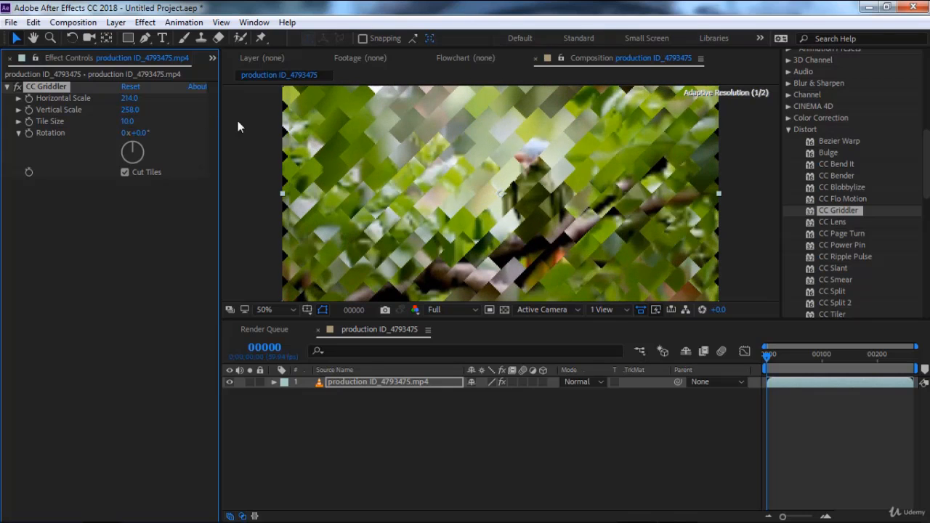
scroll(545, 237, down, 6)
scroll(549, 231, up, 6)
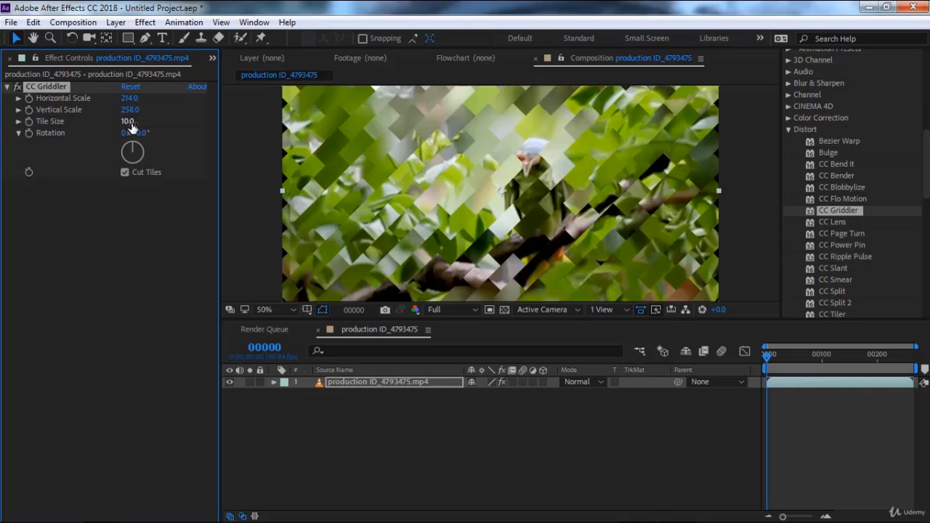
Set CC Griddler's Tile Size to 19.3, scrub through the clip and return to frame 0.
drag(131, 128, 186, 124)
key(comma)
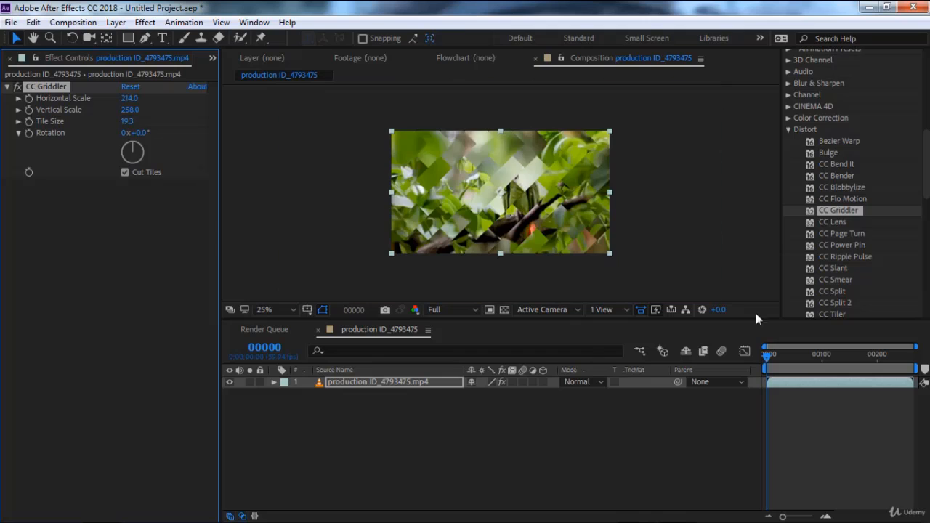
drag(789, 353, 877, 361)
key(Home)
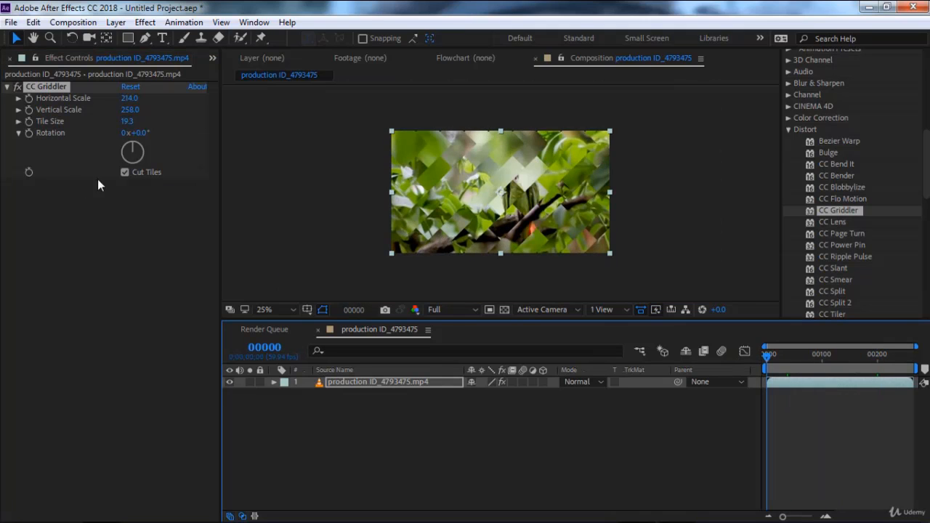
Replace the CC Griddler effect on the clip with CC Lens.
click(57, 88)
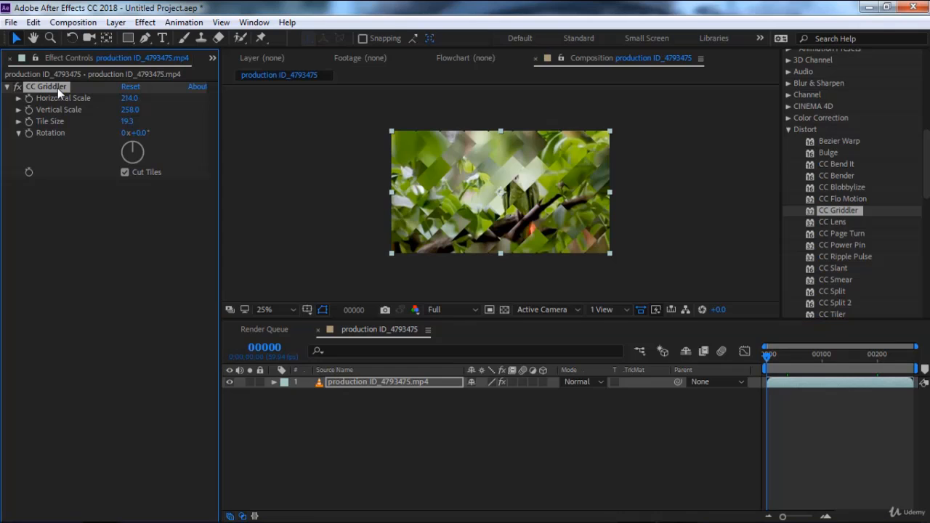
key(Delete)
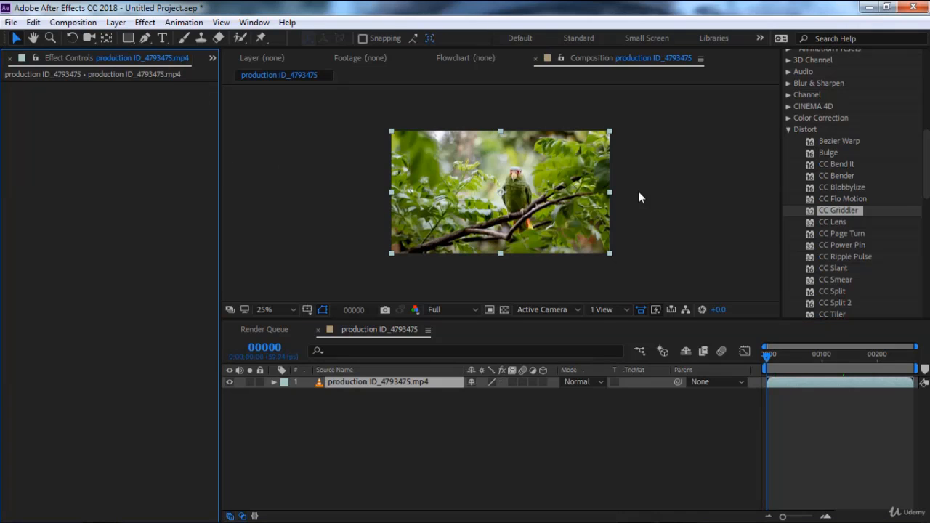
double_click(828, 222)
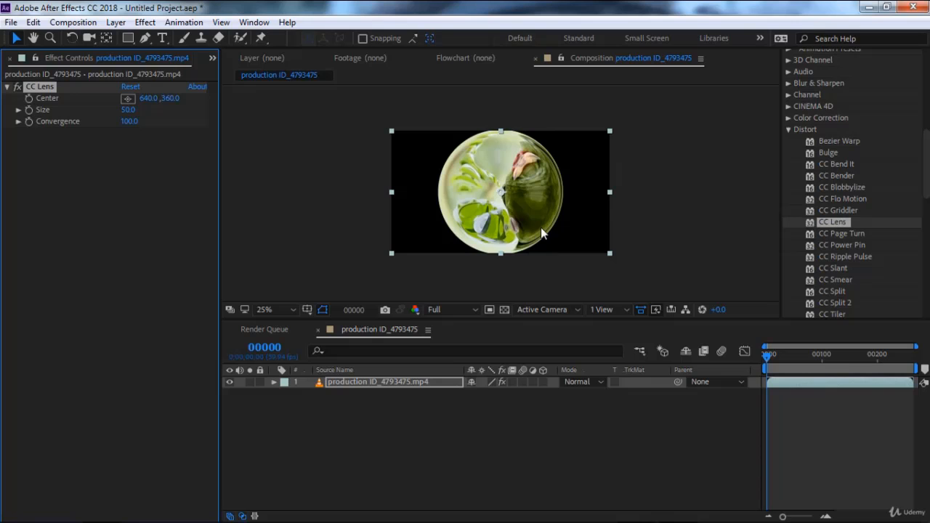
Set CC Lens's Size to 110 and Convergence to 25, and move its Center to about 648, 304.
drag(509, 197, 523, 210)
drag(127, 111, 106, 126)
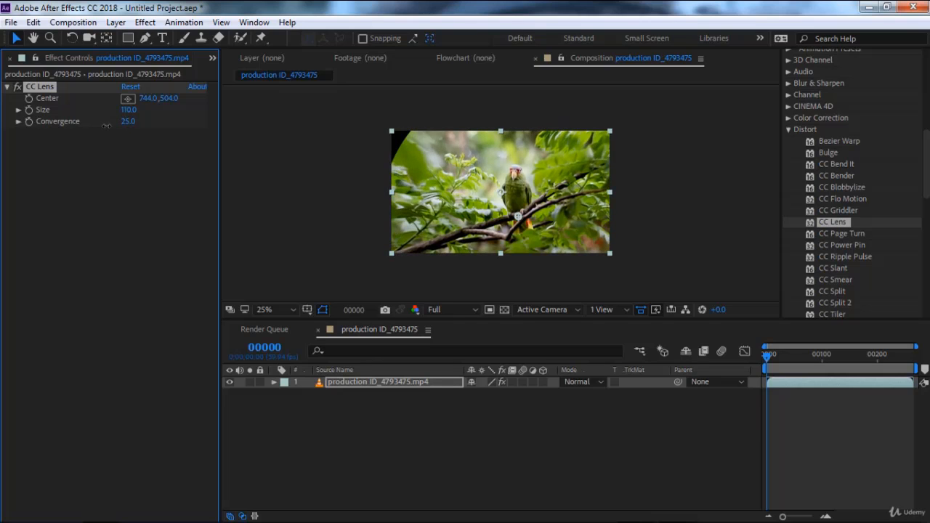
drag(523, 216, 512, 162)
drag(578, 206, 425, 167)
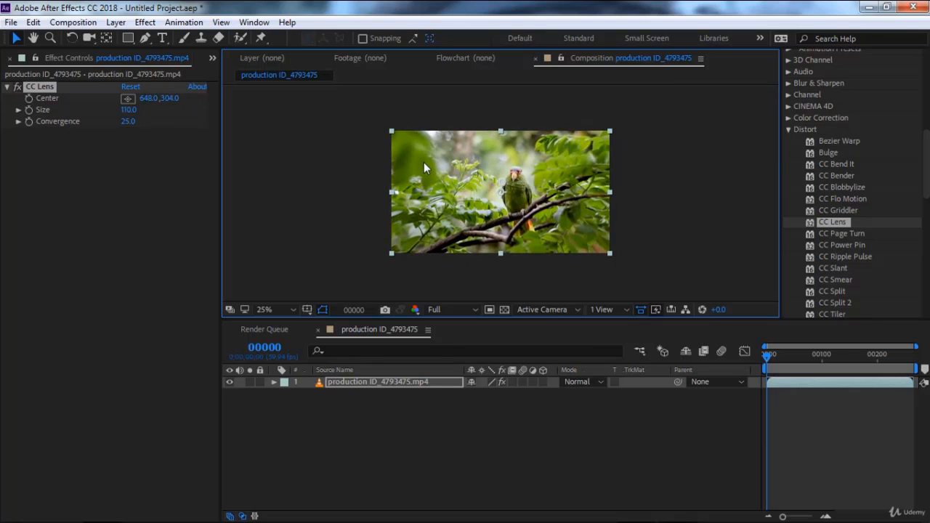
Replace CC Lens with CC Page Turn and move its Fold Position outside the frame to about 1476, 624.
key(Delete)
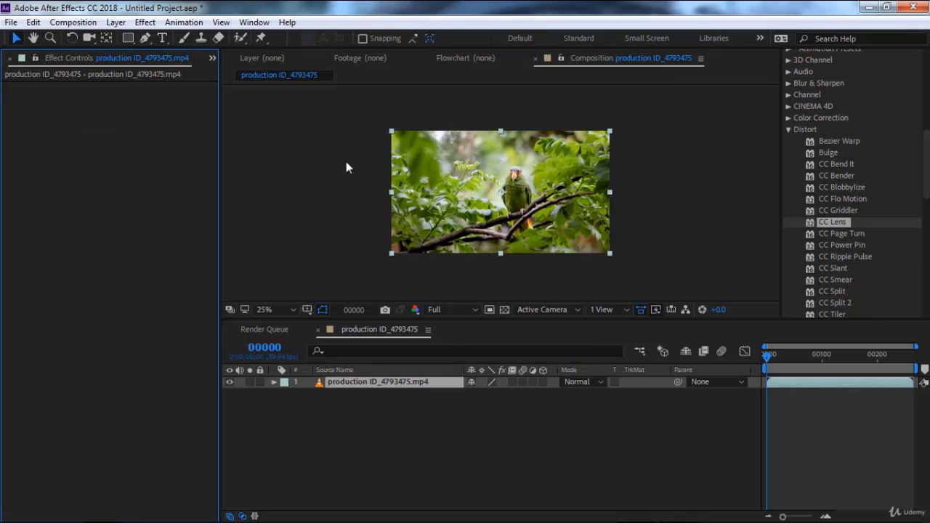
double_click(842, 233)
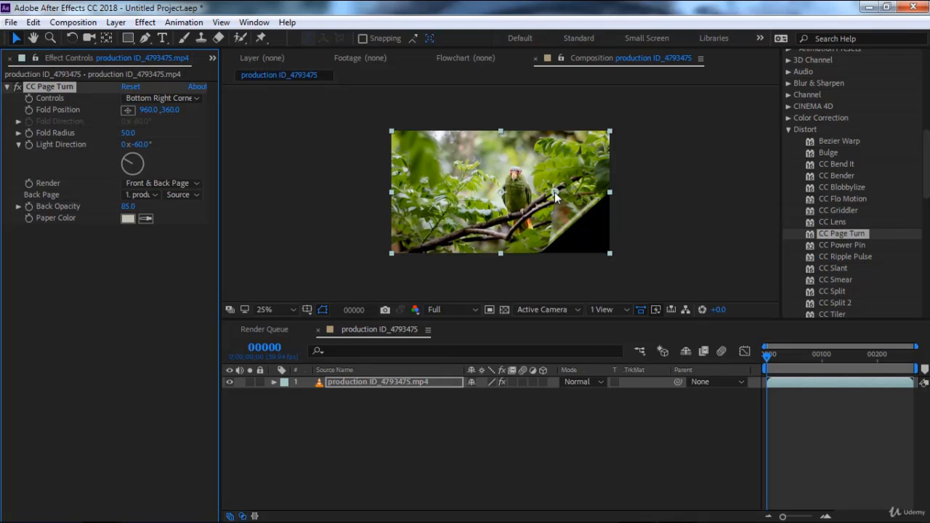
drag(556, 192, 649, 256)
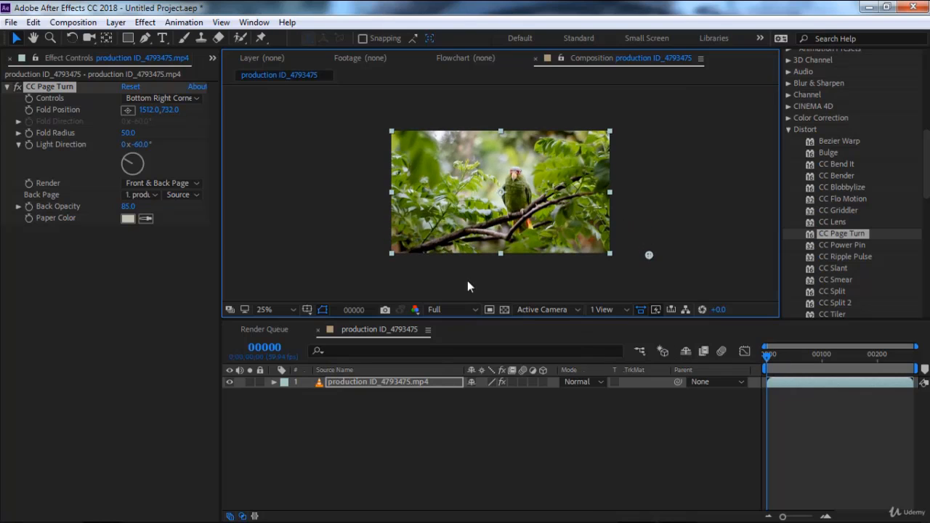
drag(649, 255, 643, 236)
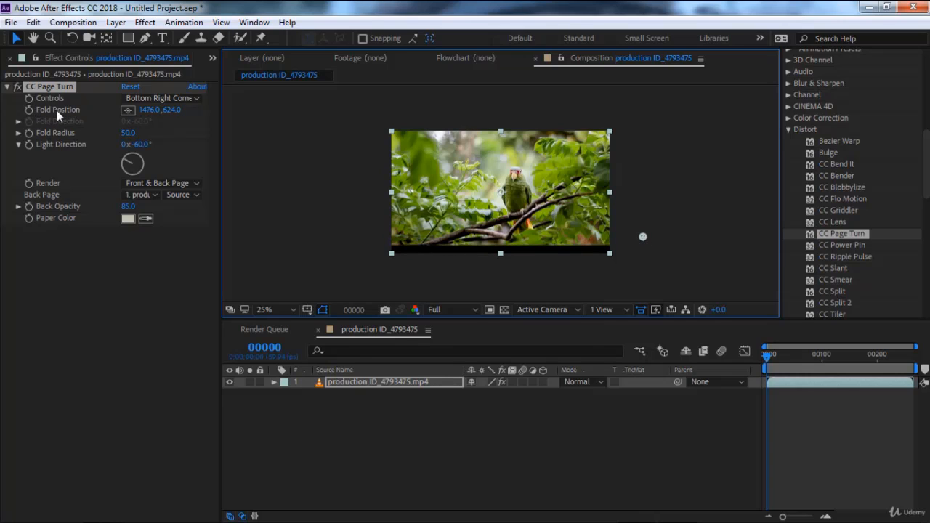
Keyframe CC Page Turn's Fold Position at about 1480, 728 on frame 0 and 1524, 460 on frame 18.
click(30, 111)
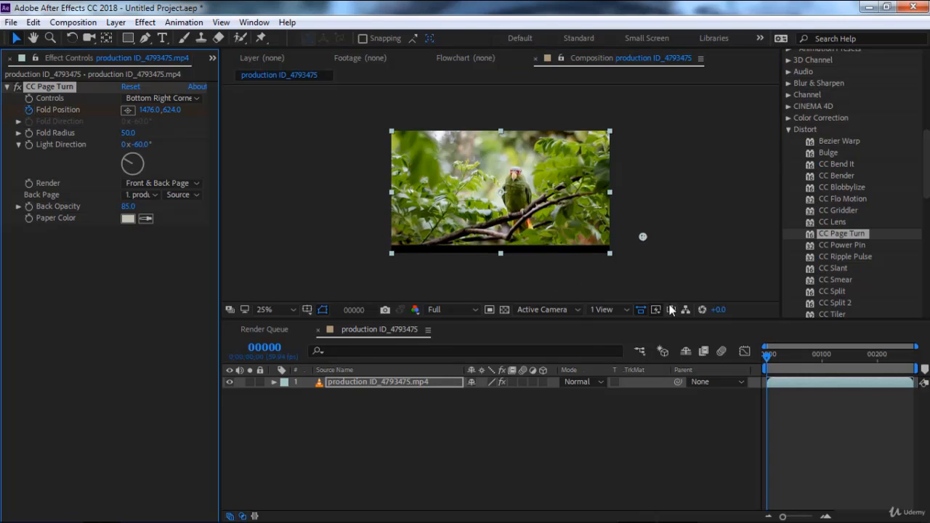
drag(641, 232, 644, 255)
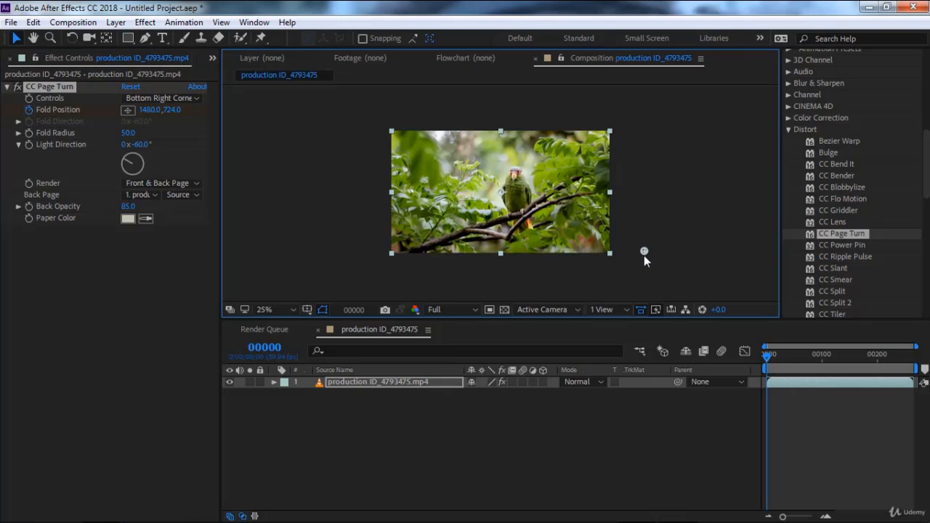
click(772, 367)
key(space)
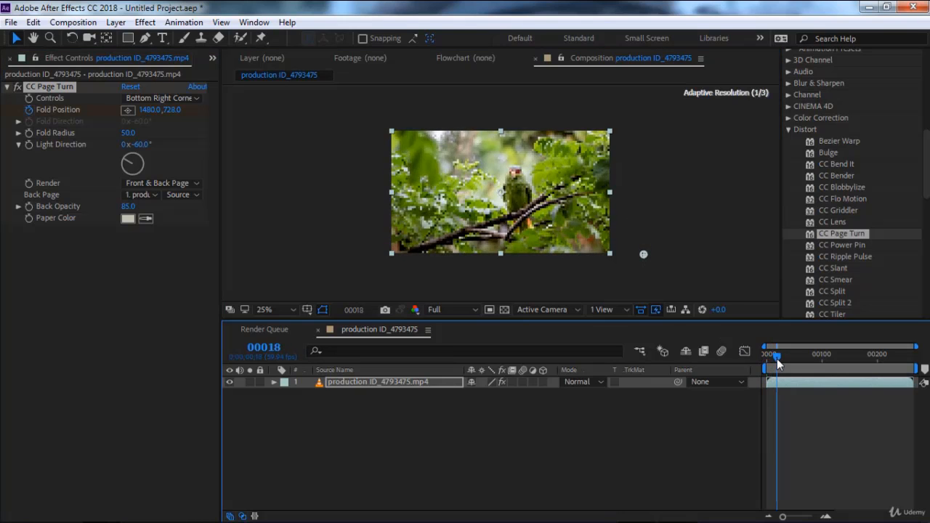
drag(641, 251, 650, 208)
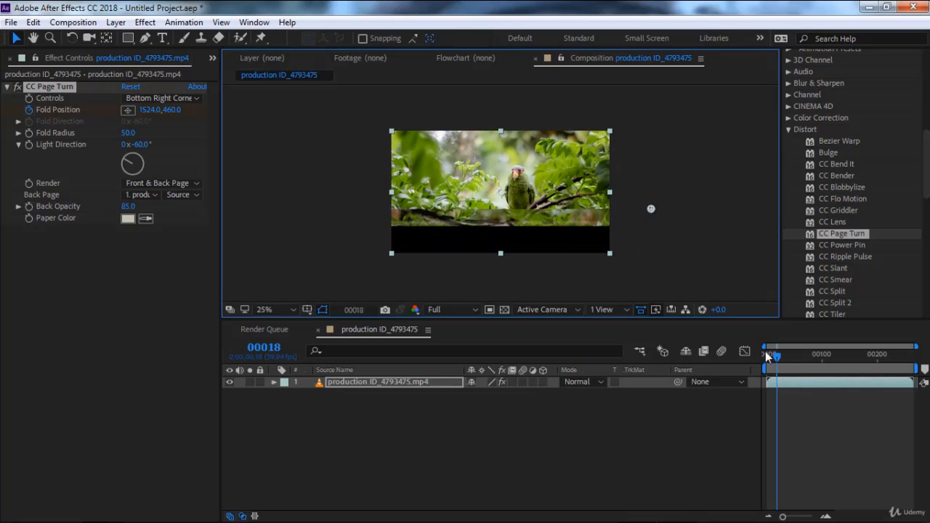
Keyframe the Fold Position at about -800, 412 on frame 59 and end the work area there.
drag(776, 355, 798, 353)
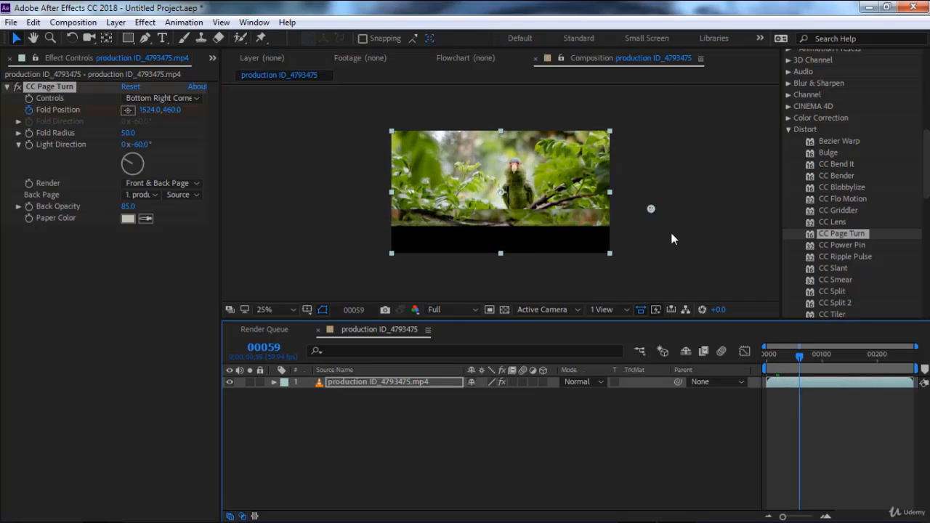
drag(651, 209, 232, 207)
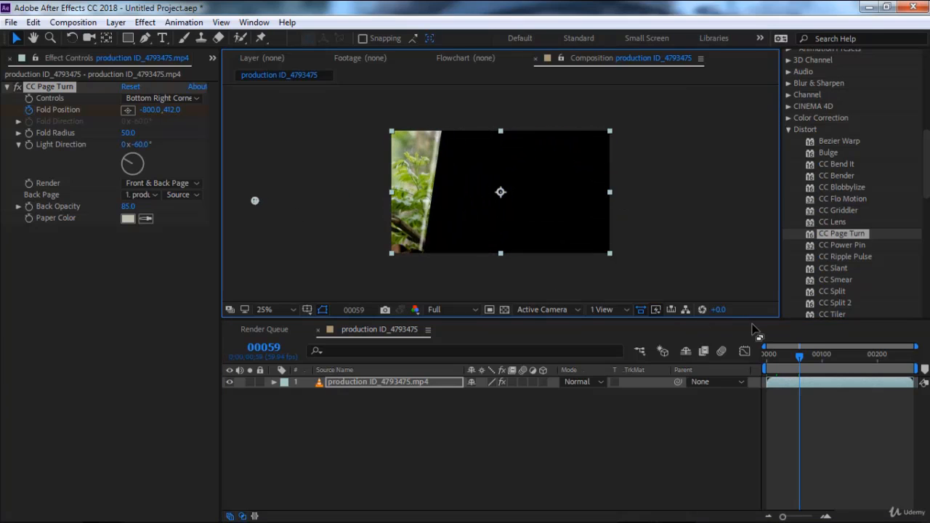
key(n)
Preview the page turn animation from frame 0, stop playback and scrub to frame 52.
drag(782, 356, 731, 355)
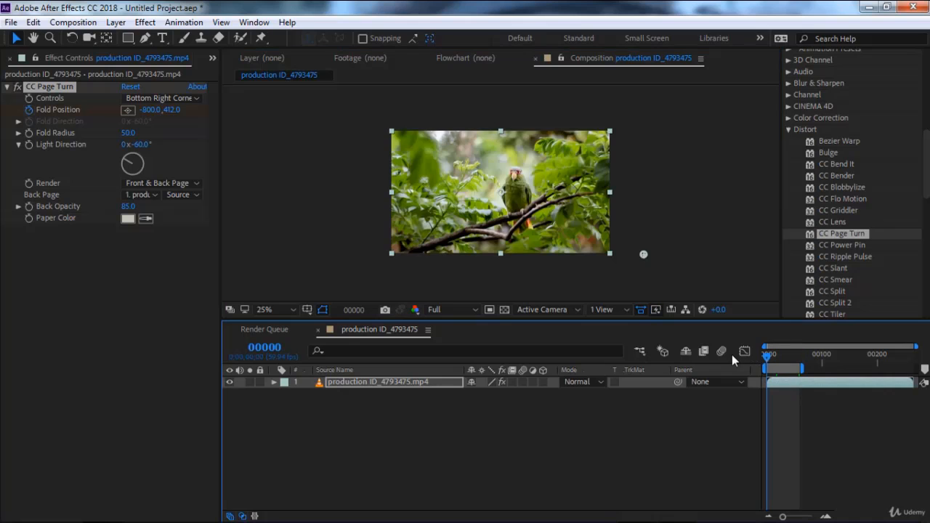
click(678, 276)
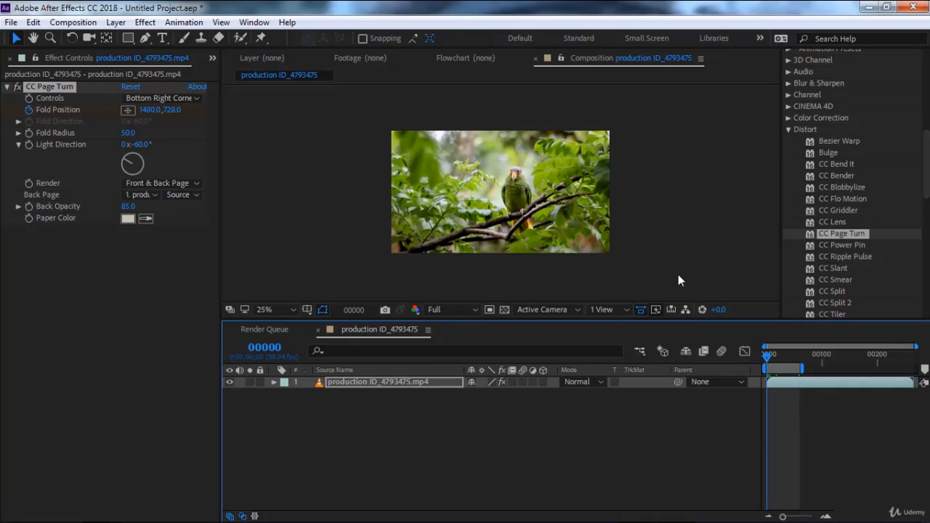
key(space)
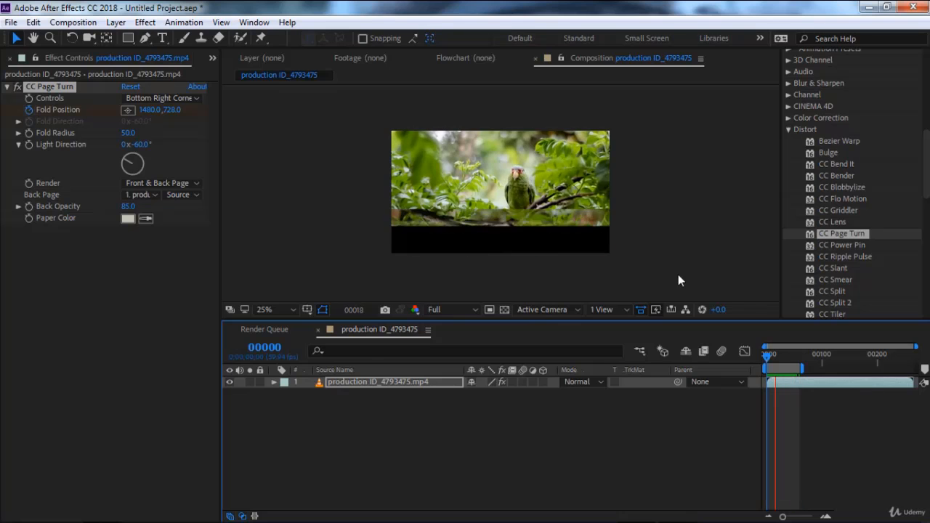
key(space)
drag(767, 356, 797, 366)
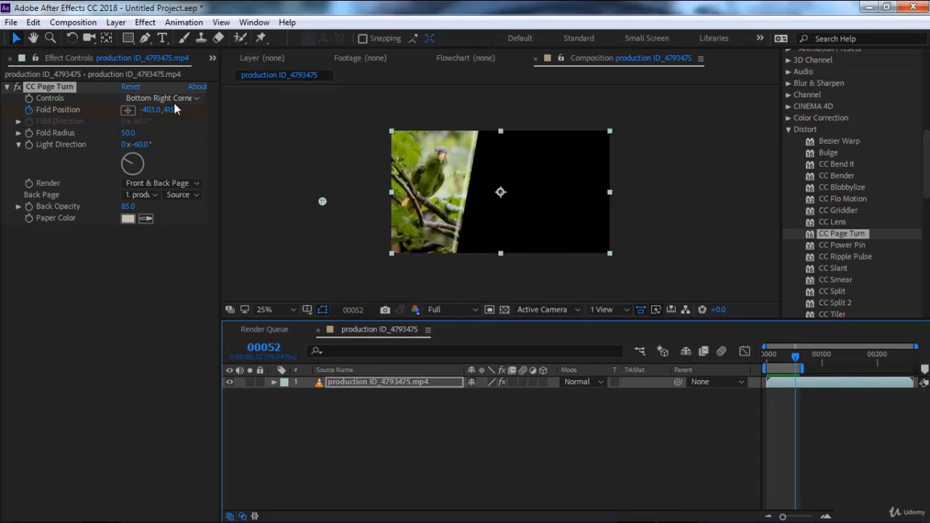
Replace the CC Page Turn effect on the clip with CC Power Pin.
click(64, 87)
key(Delete)
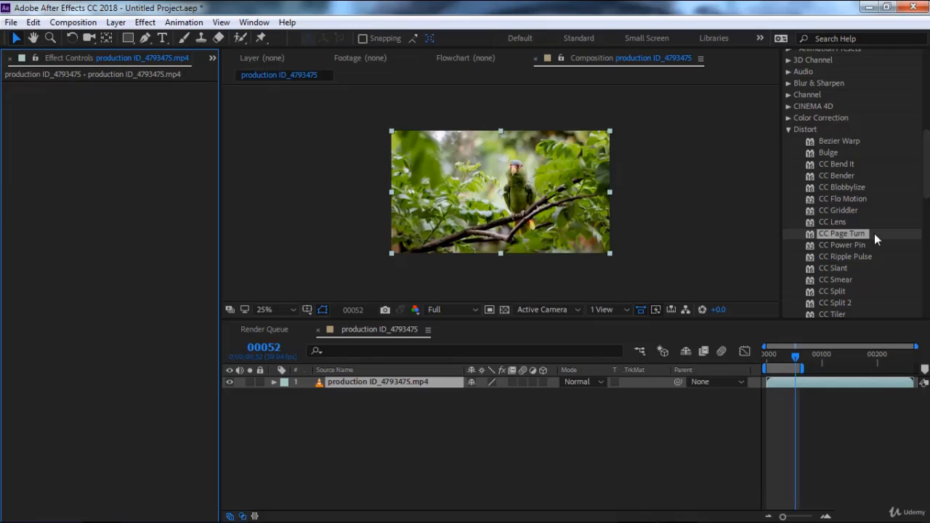
click(860, 246)
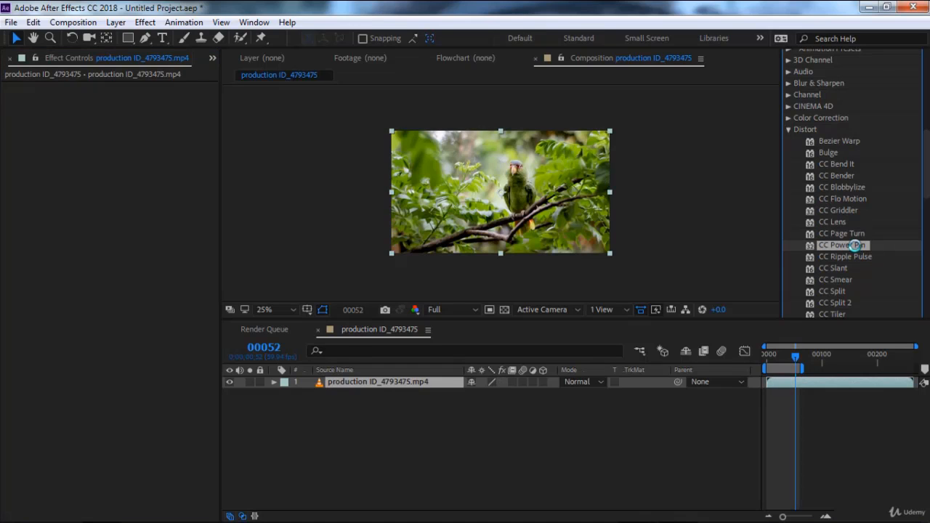
double_click(856, 246)
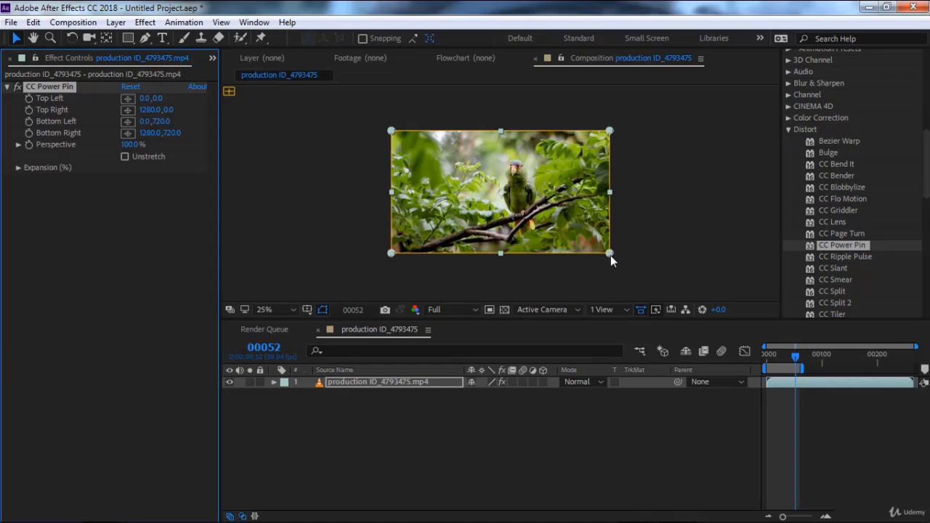
Pull the Power Pin corners inward: Bottom Right about 1020, 644, Top Right 932, 156, Top Left 64, 140, Bottom Left 84, 648.
drag(610, 254, 565, 240)
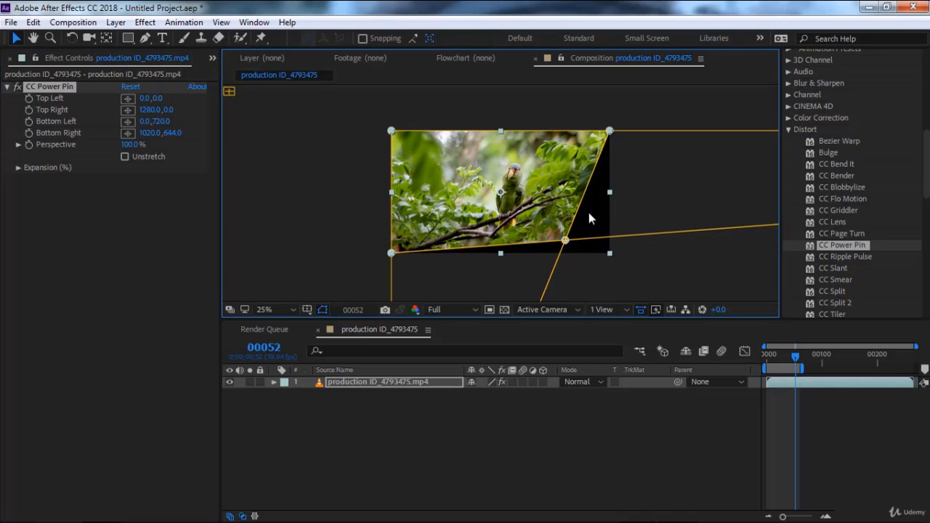
drag(601, 139, 551, 161)
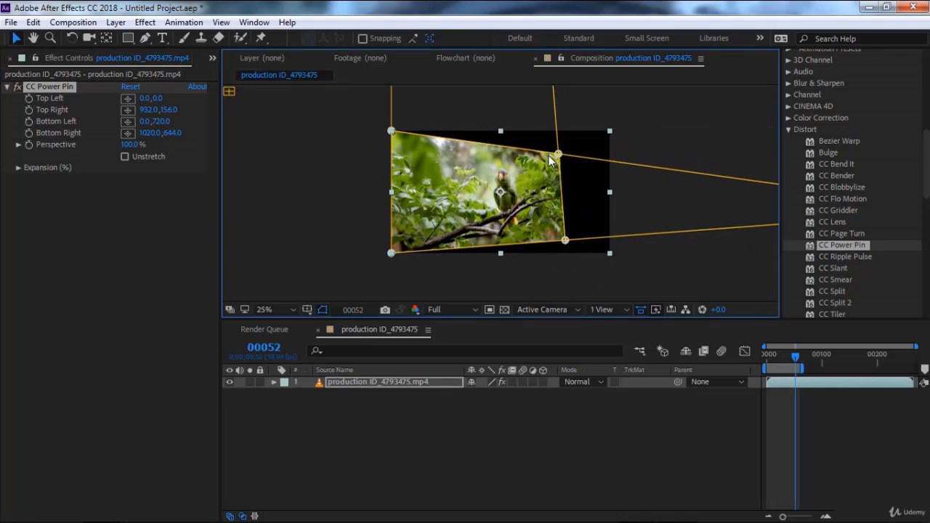
drag(390, 131, 404, 159)
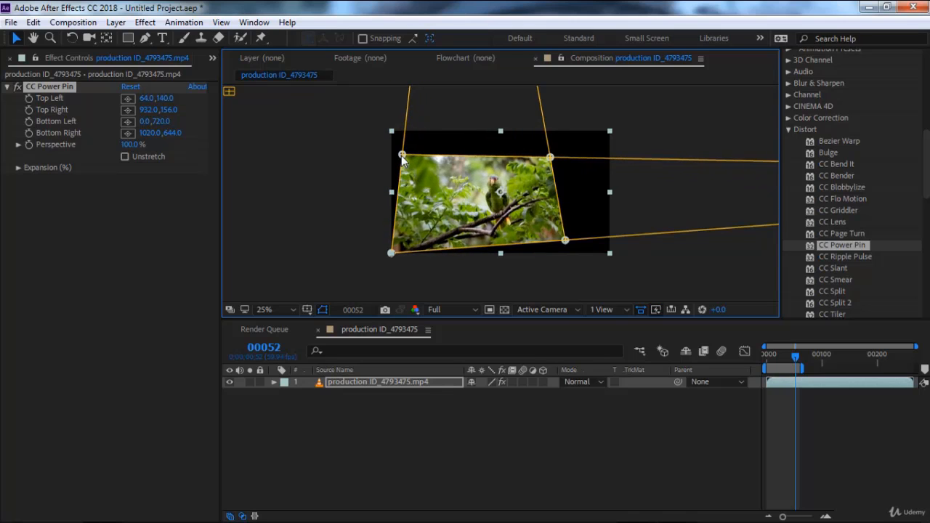
mouse_move(392, 255)
mouse_down()
mouse_move(436, 239)
mouse_move(407, 246)
mouse_up()
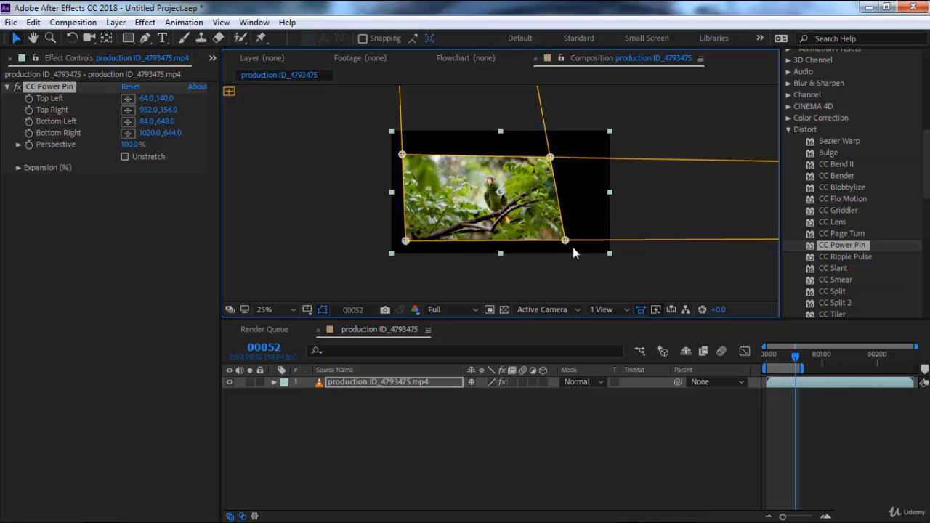
Refine the Power Pin corners to about Top Left 104, 168, Top Right 876, 212, Bottom Left 148, 640 and Bottom Right 928, 596.
drag(565, 242, 563, 244)
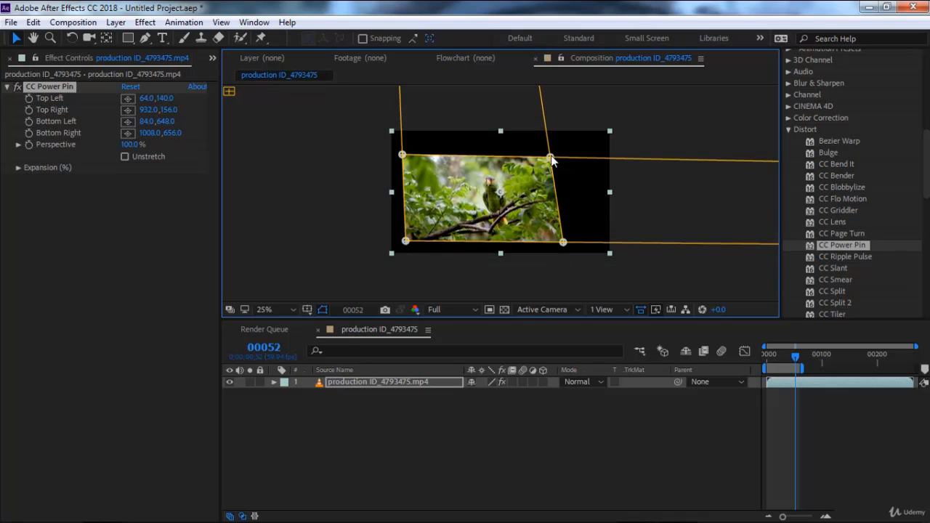
drag(550, 157, 547, 158)
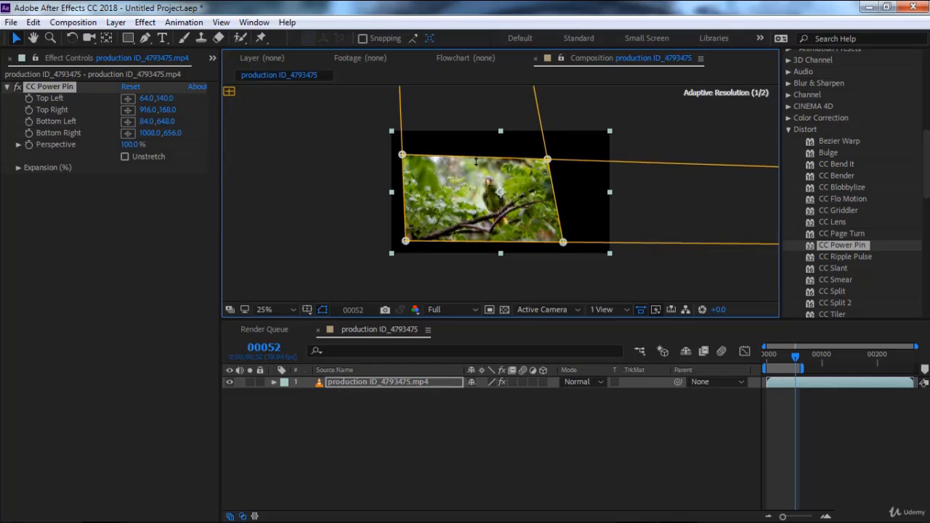
drag(406, 156, 411, 156)
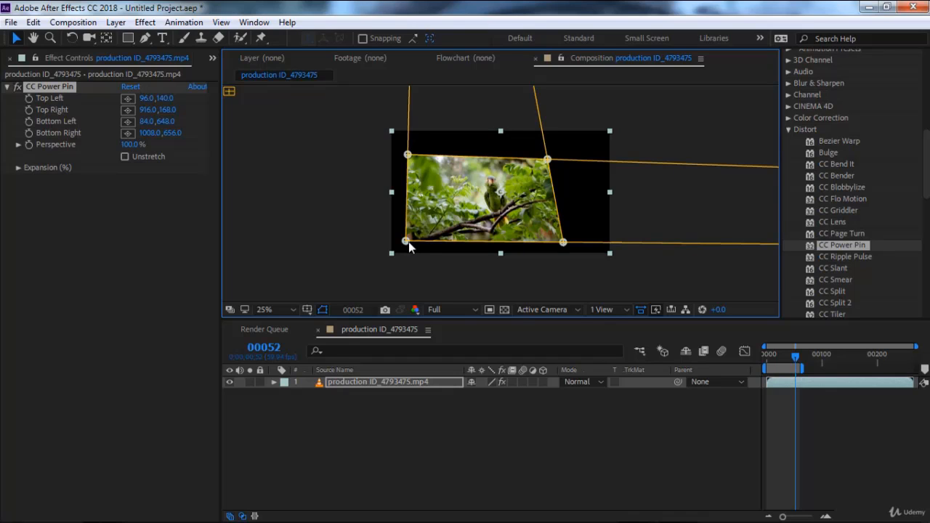
drag(409, 242, 418, 240)
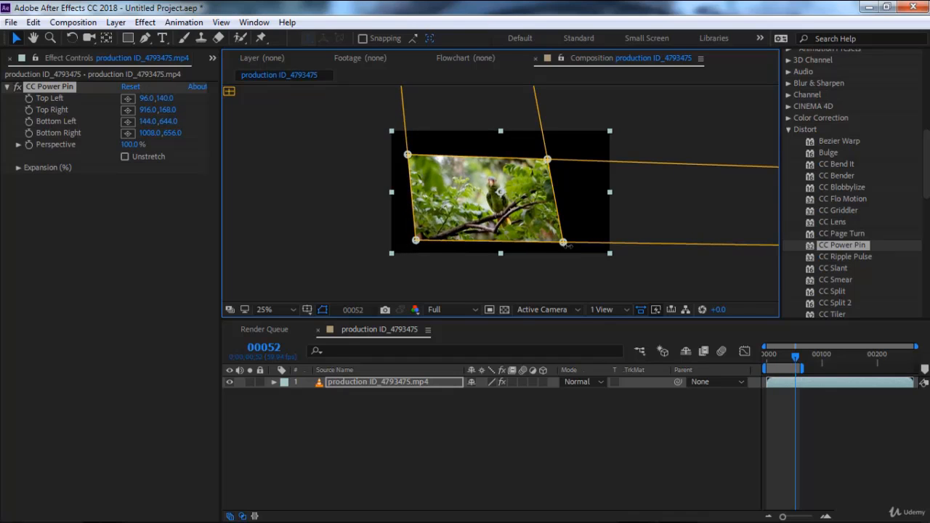
drag(563, 244, 560, 234)
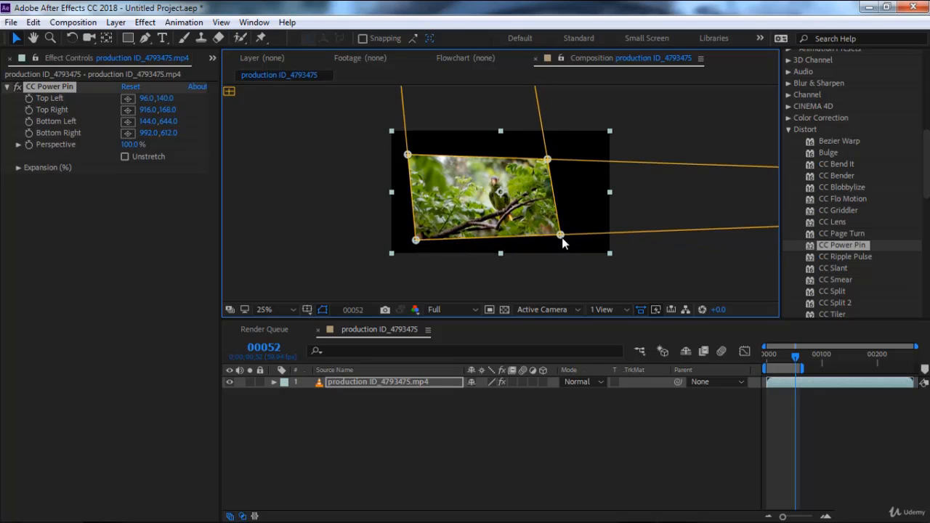
drag(548, 160, 540, 168)
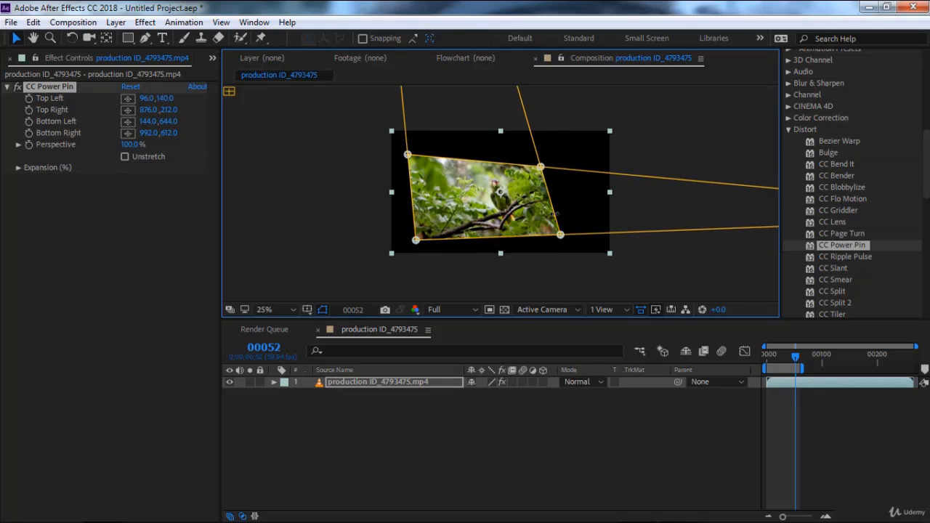
drag(564, 238, 552, 234)
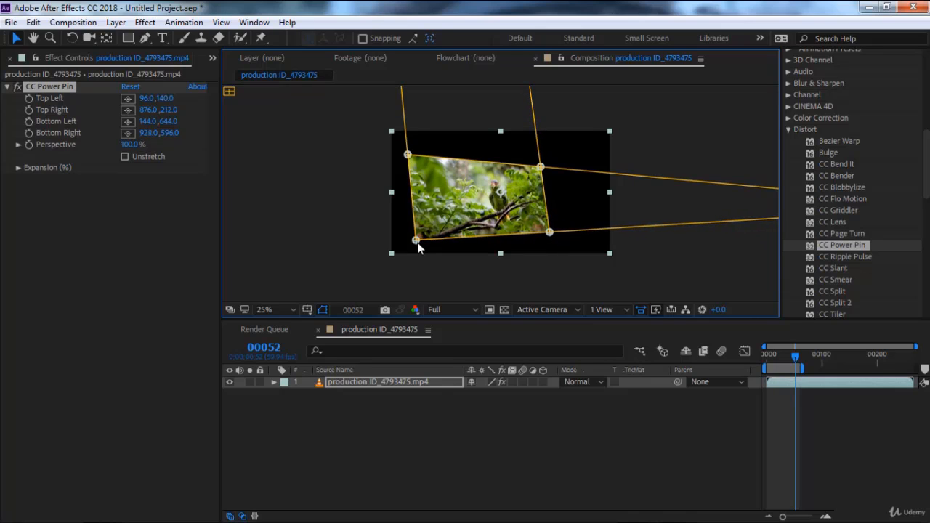
drag(418, 241, 419, 240)
drag(408, 156, 410, 160)
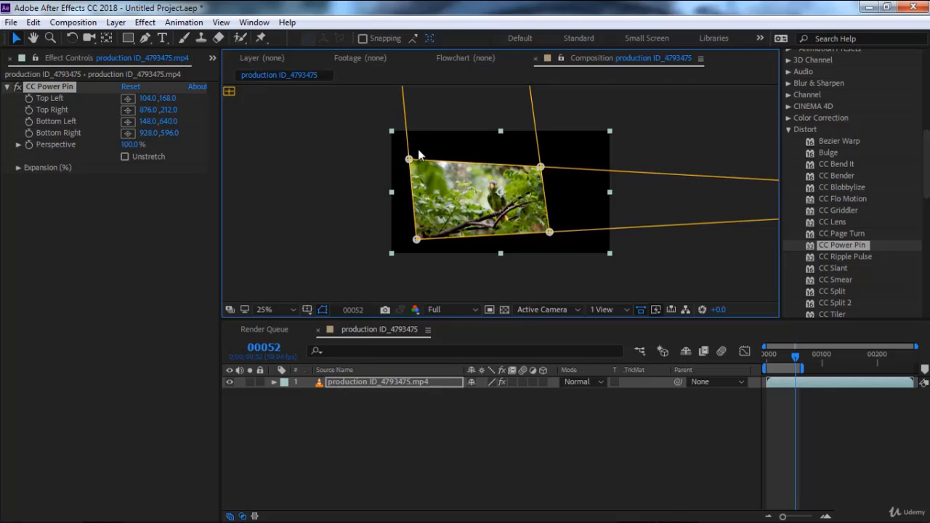
Replace the CC Power Pin effect on the clip with CC Ripple Pulse.
click(52, 86)
key(Delete)
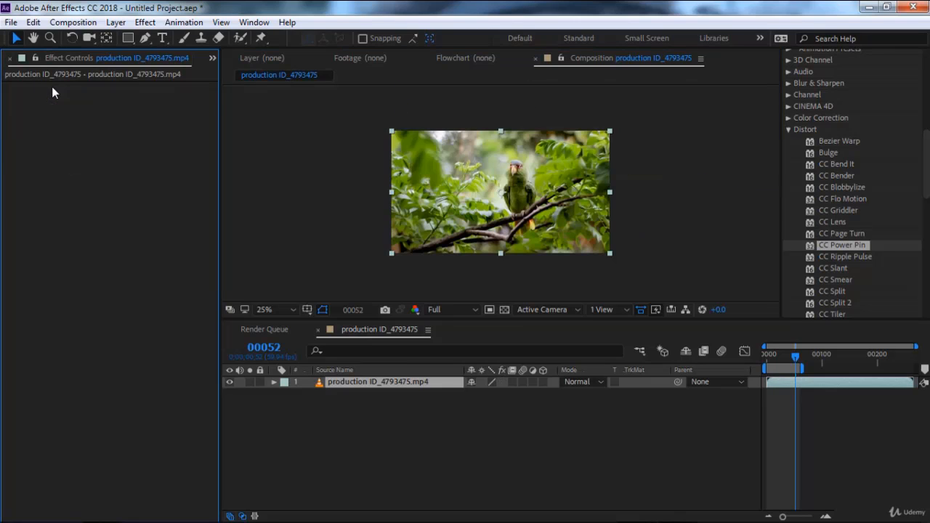
double_click(854, 258)
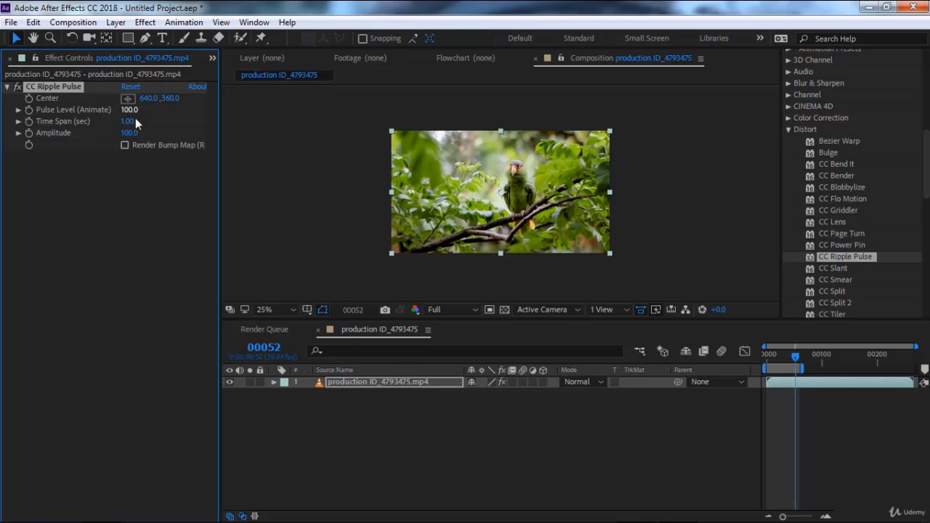
Set the ripple's Pulse Level to about 308 and preview the clip from frame 16, stopping playback around frame 24.
drag(129, 111, 284, 127)
drag(813, 351, 775, 359)
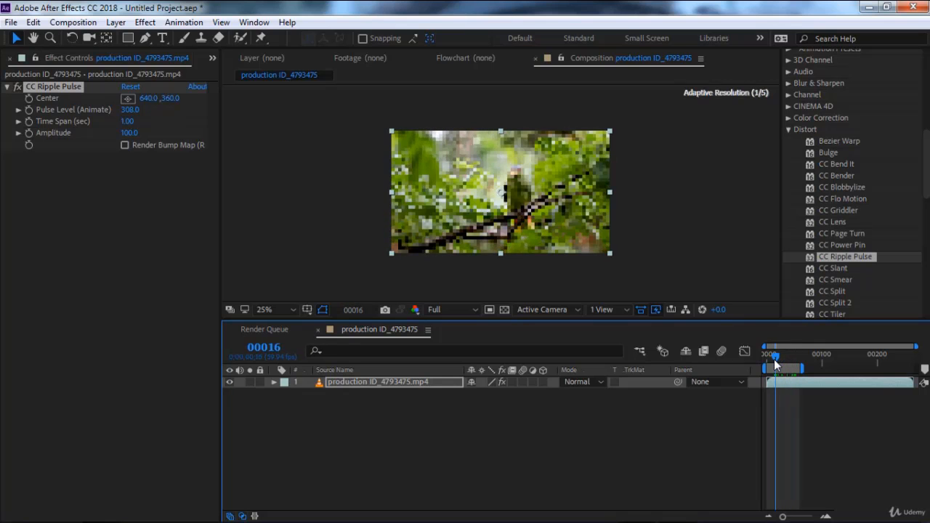
scroll(549, 224, up, 4)
scroll(538, 223, down, 2)
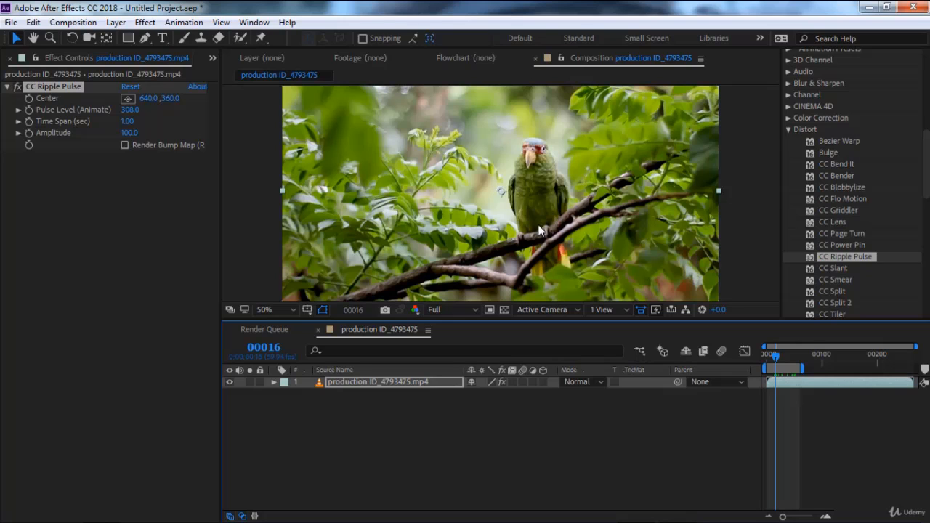
key(space)
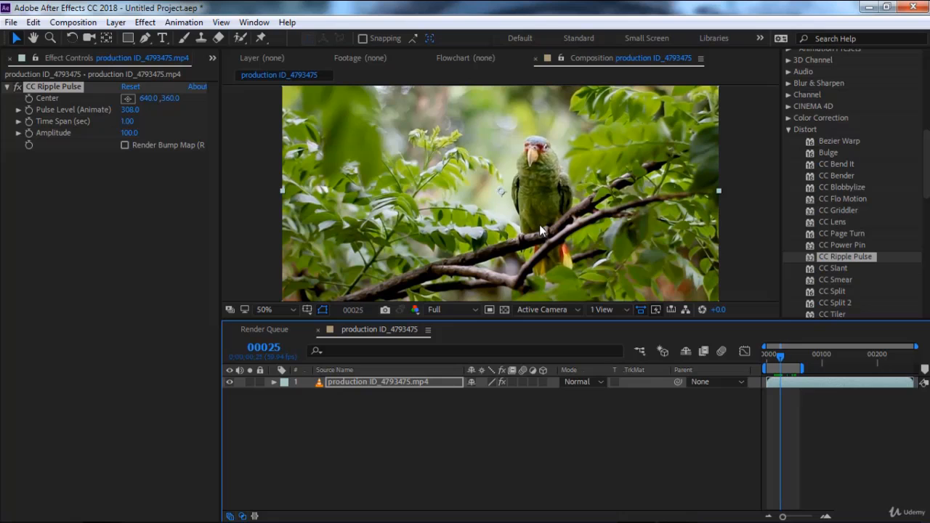
key(space)
Set the ripple's Time Span to about 1.82 and Amplitude to about 270, and toggle Render Bump Map on and off.
drag(128, 122, 246, 132)
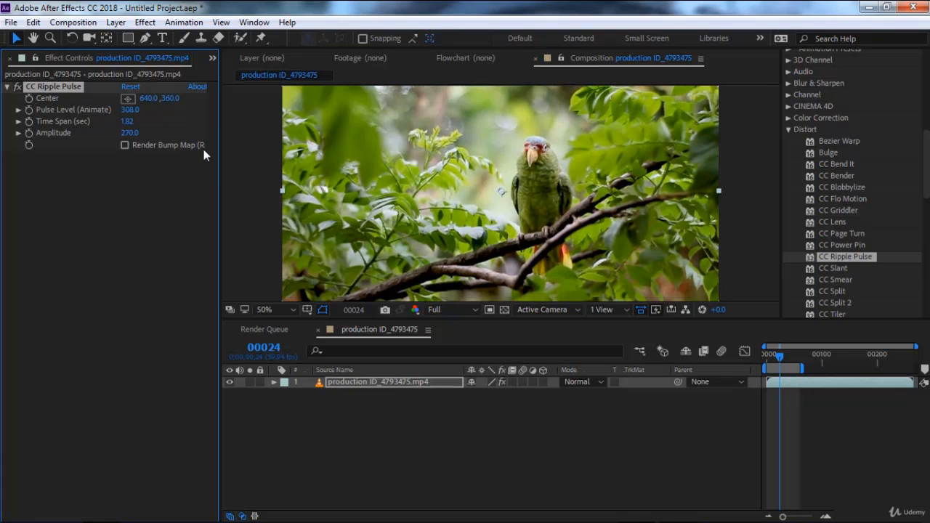
click(124, 145)
click(125, 145)
Place the ripple's Center on the parrot at about 764, 270.
click(127, 97)
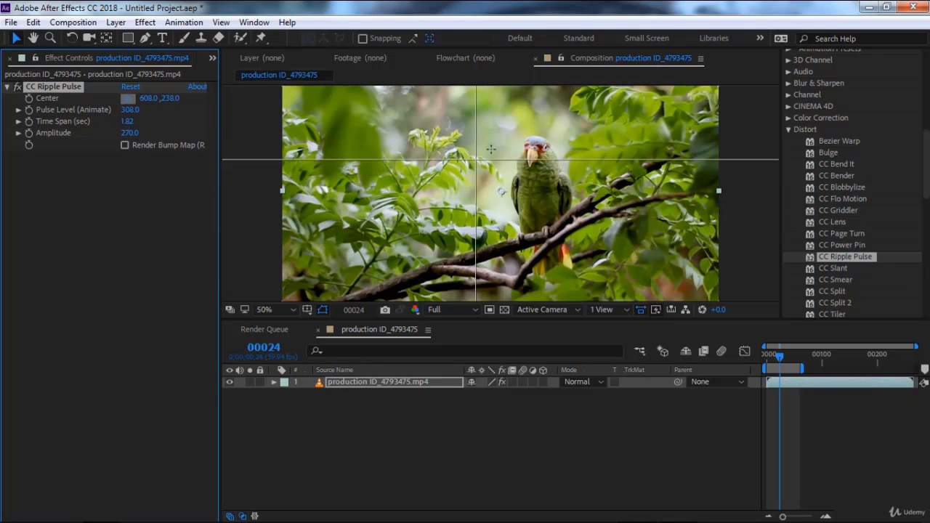
click(516, 154)
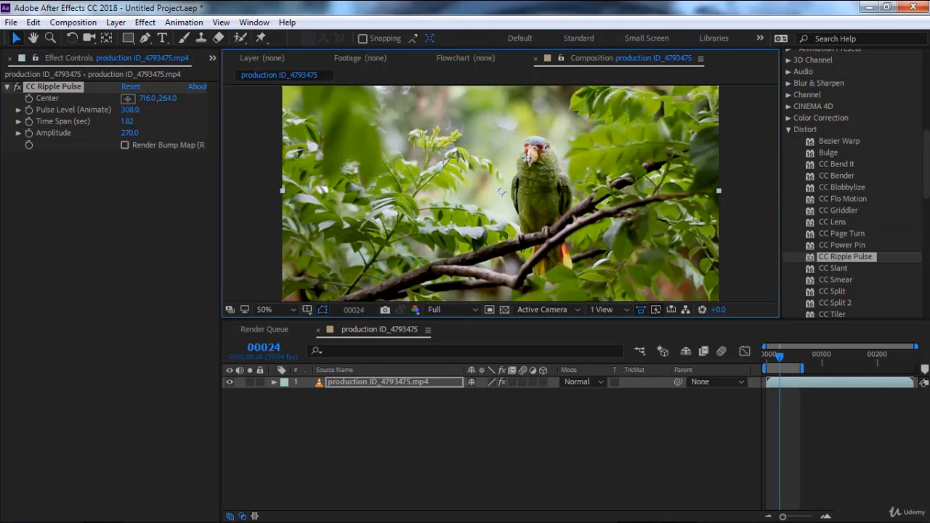
mouse_move(526, 157)
mouse_down()
mouse_move(529, 179)
mouse_move(543, 160)
mouse_up()
Raise Pulse Level to about 424, Time Span to 3.61 and Amplitude to 479, and enable Render Bump Map.
drag(130, 110, 80, 109)
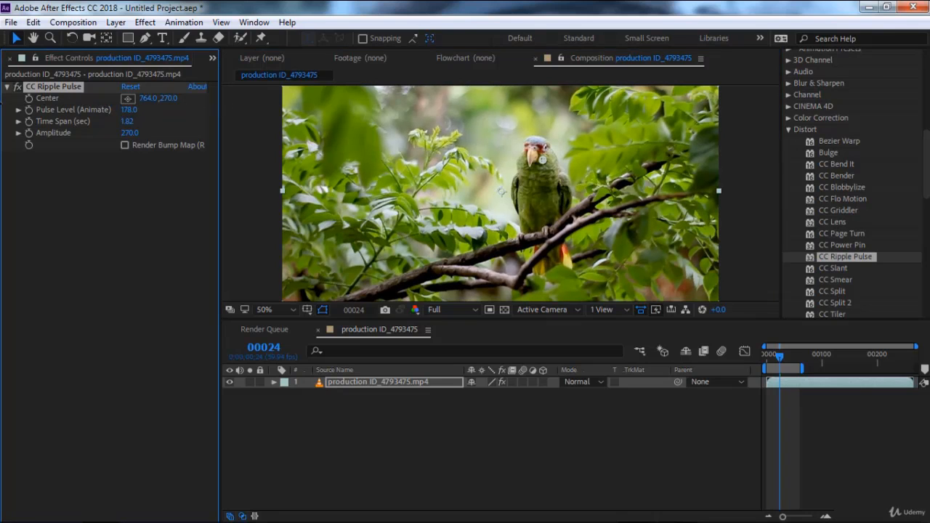
drag(5, 102, 198, 102)
drag(129, 122, 253, 125)
drag(130, 133, 299, 133)
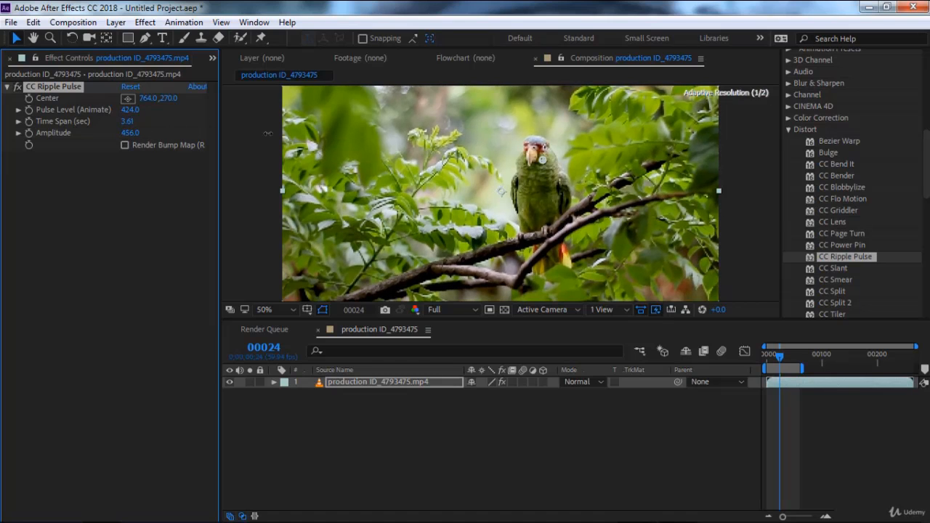
click(125, 144)
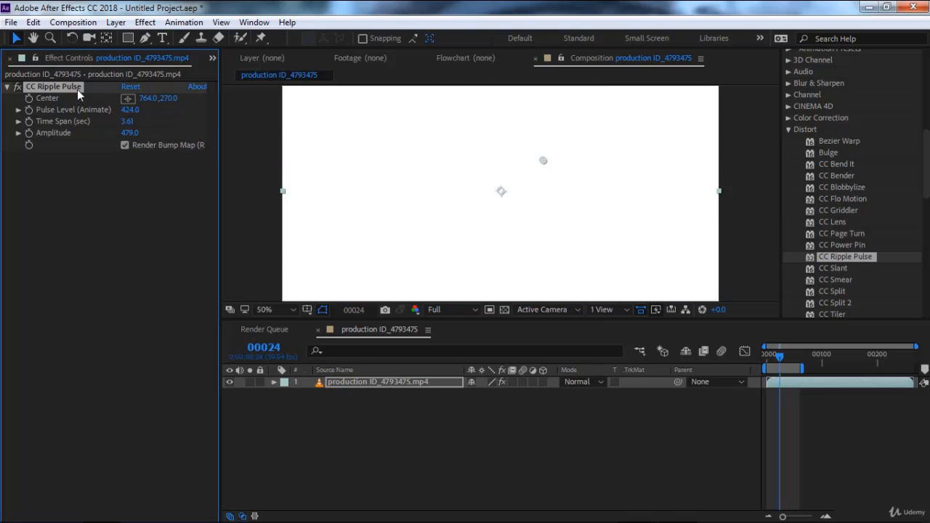
Reset CC Ripple Pulse to its defaults and replace it with the CC Slant effect.
click(127, 88)
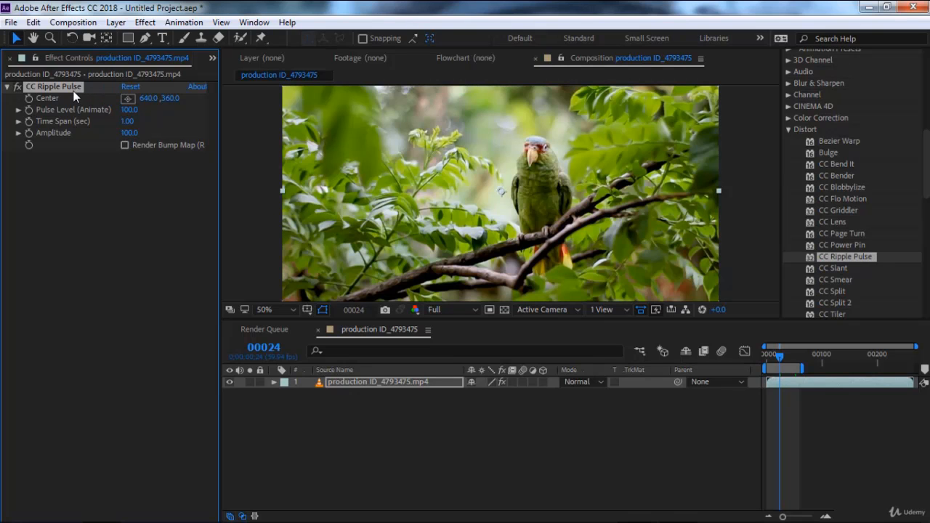
key(Delete)
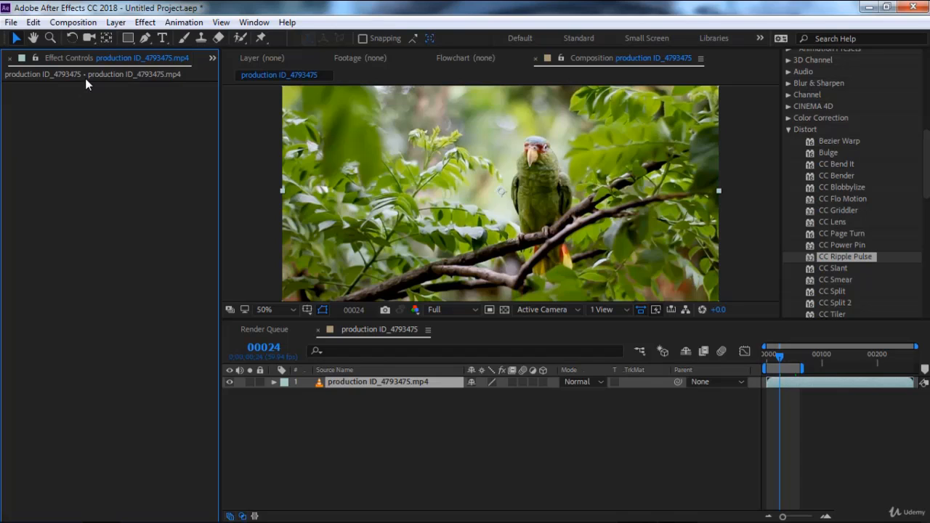
click(835, 272)
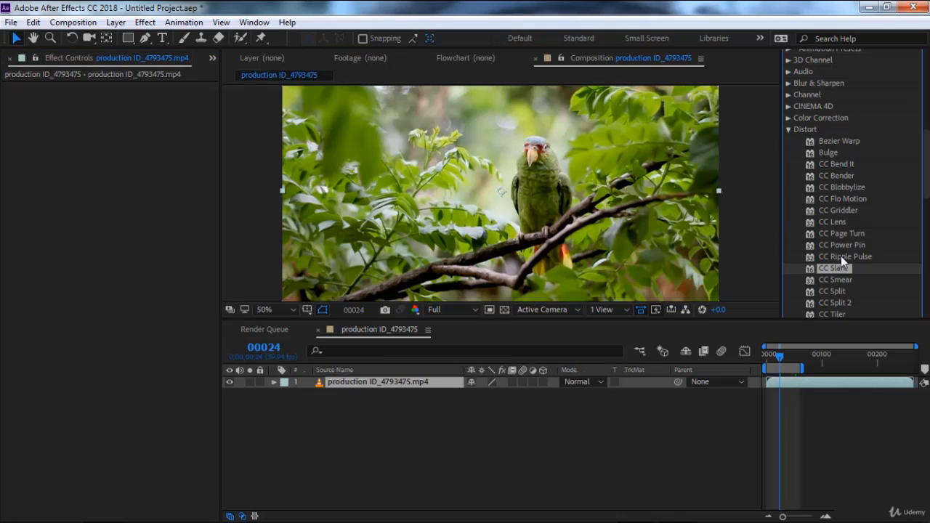
click(841, 257)
click(835, 270)
double_click(837, 271)
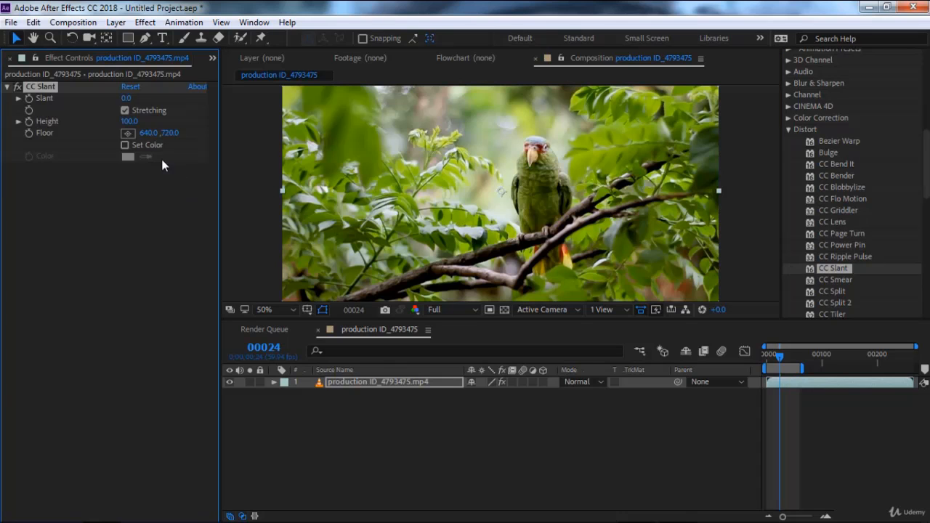
Set the CC Slant effect's Slant to about -10 and its Height to about 202.
drag(125, 98, 125, 126)
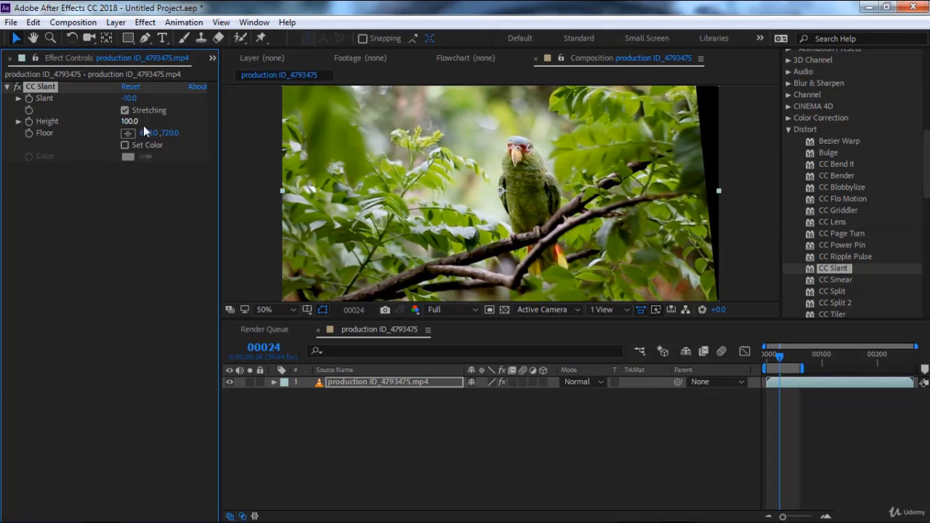
scroll(575, 187, down, 2)
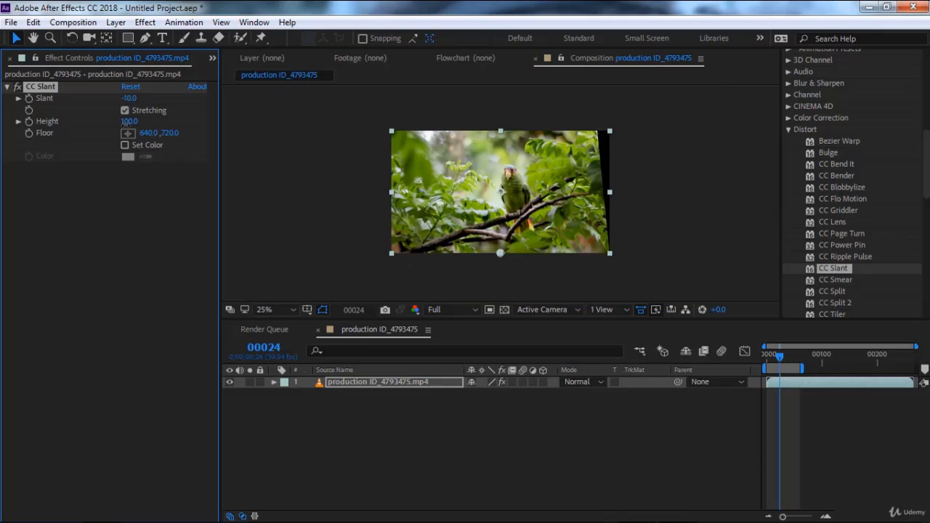
drag(126, 122, 196, 129)
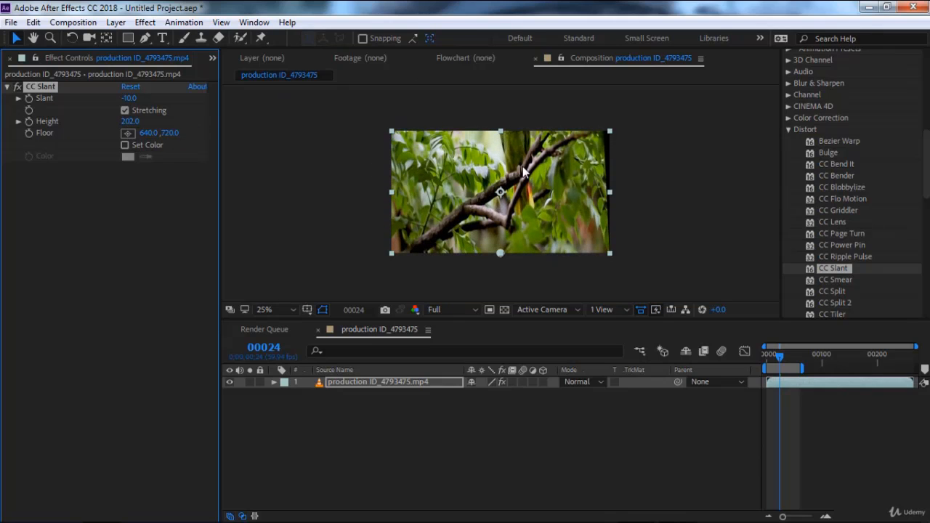
Move the clip down in the composition so the parrot's head shows, and set Slant to about 110.
click(527, 216)
drag(527, 216, 528, 264)
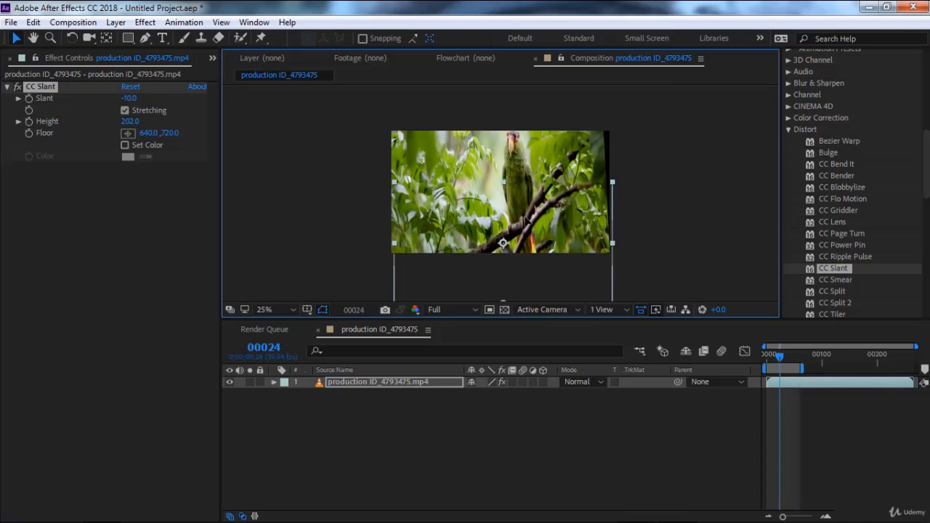
drag(128, 98, 225, 115)
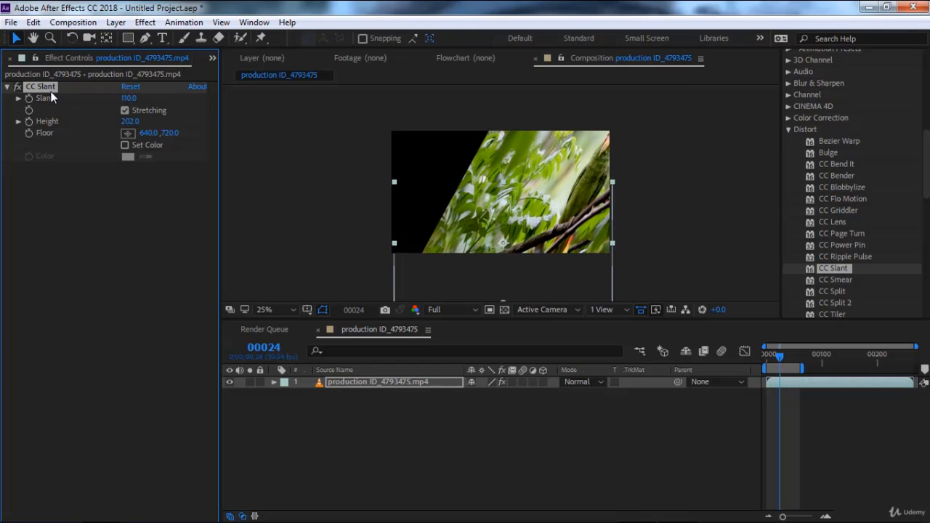
Replace CC Slant with the CC Smear effect and move the clip back up to fill the composition frame.
key(Delete)
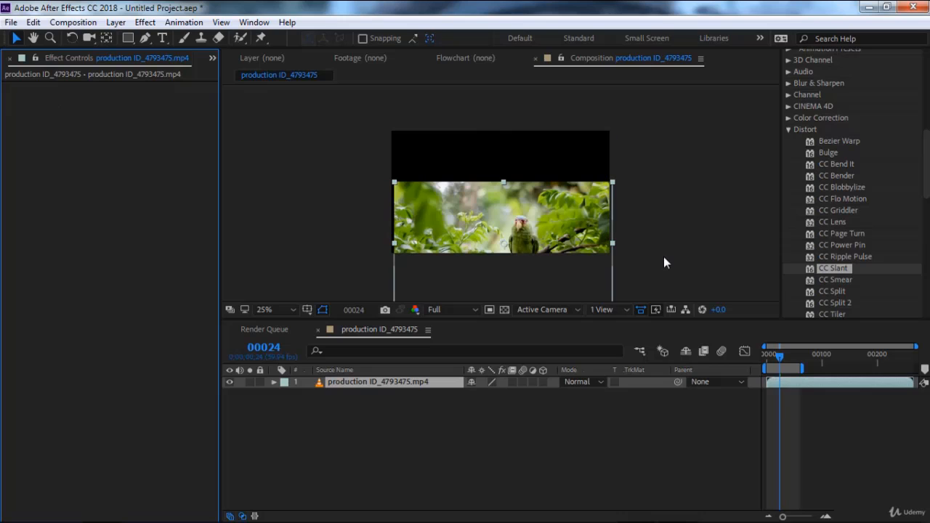
double_click(837, 281)
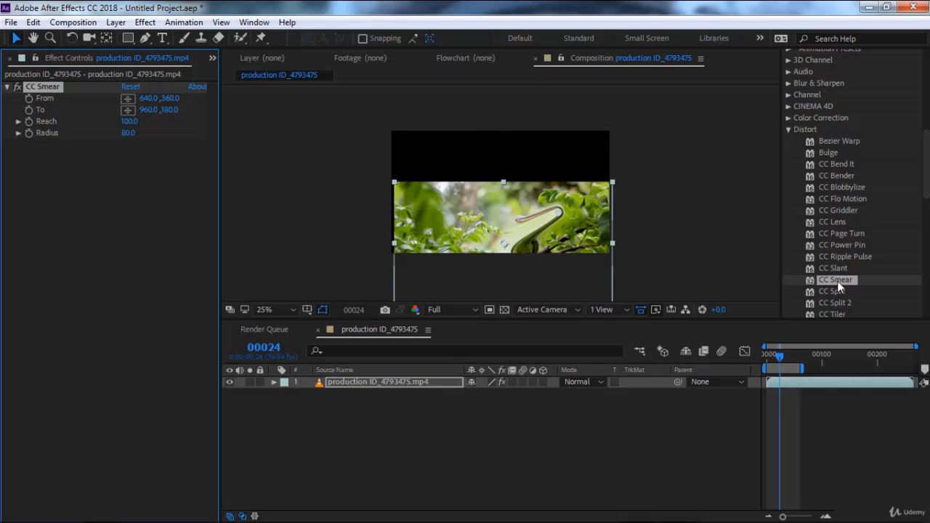
mouse_move(543, 219)
mouse_down()
mouse_move(549, 172)
mouse_move(565, 168)
mouse_move(553, 175)
mouse_move(552, 215)
mouse_move(511, 217)
mouse_move(462, 167)
mouse_up()
Try several positions for the smear's To point around the parrot, ending at about 944, 72.
mouse_move(534, 165)
mouse_down()
mouse_move(586, 147)
mouse_move(468, 153)
mouse_move(447, 139)
mouse_move(457, 161)
mouse_move(433, 171)
mouse_move(489, 174)
mouse_move(456, 152)
mouse_move(500, 191)
mouse_move(420, 129)
mouse_up()
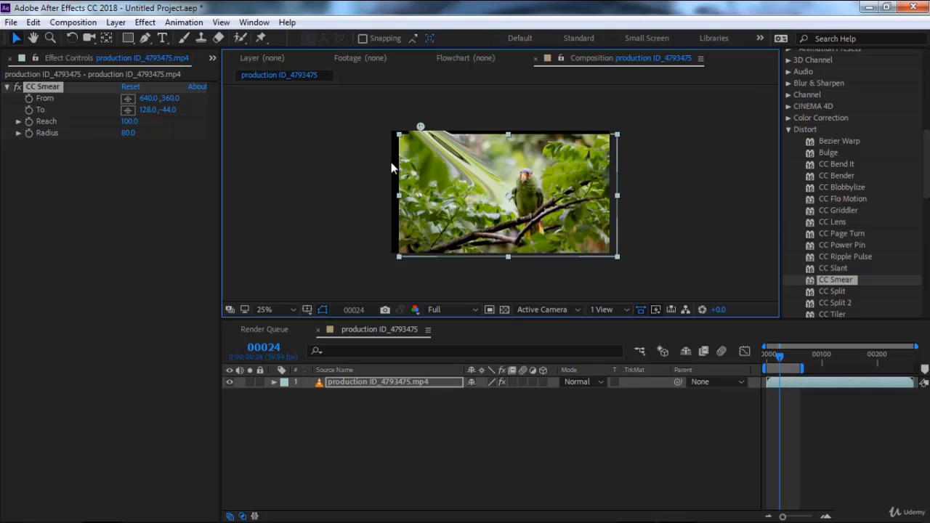
click(128, 110)
click(575, 195)
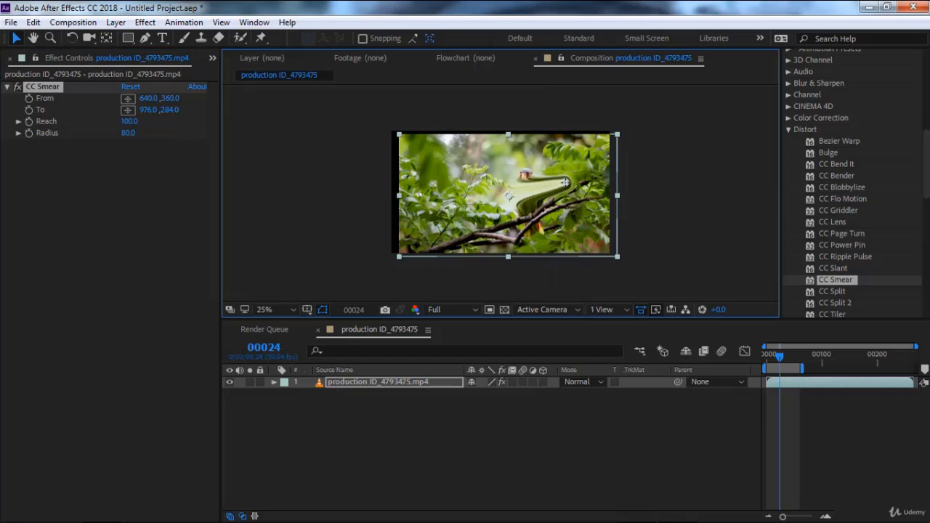
click(124, 108)
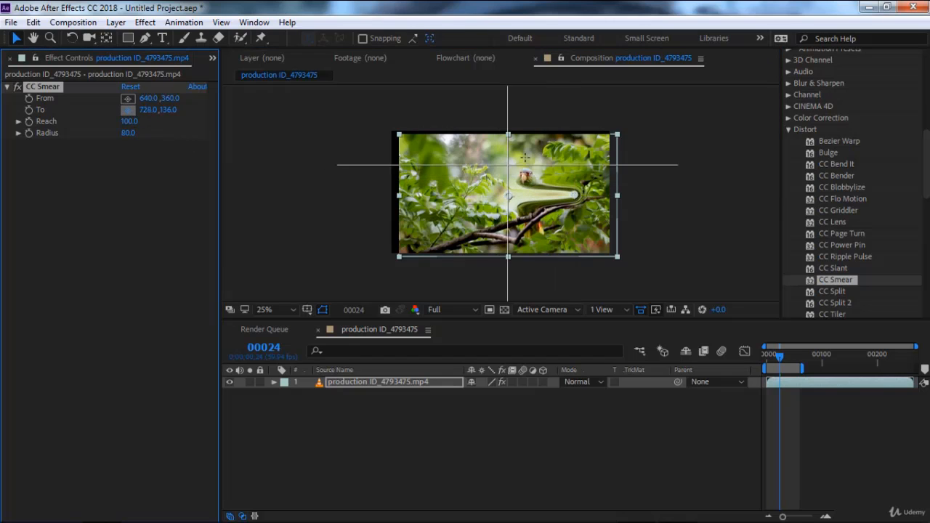
click(569, 170)
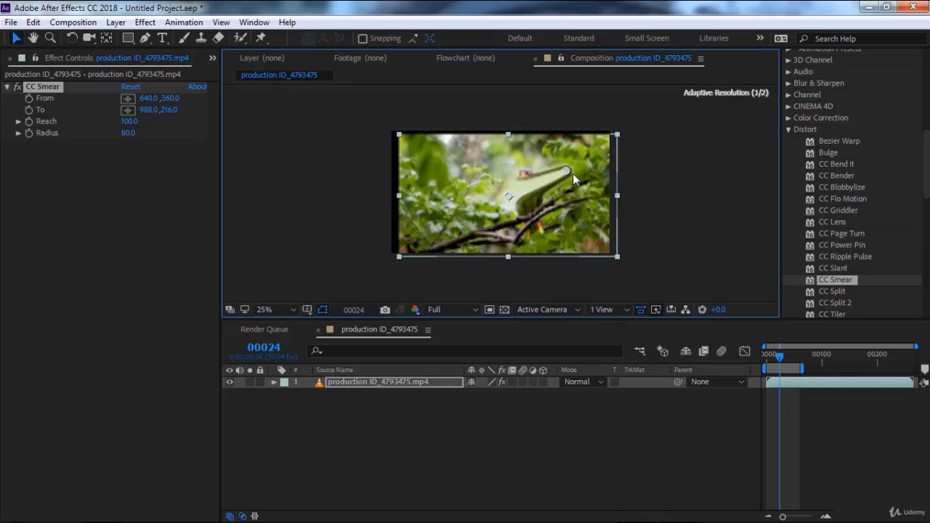
mouse_move(573, 174)
mouse_down()
mouse_move(586, 207)
mouse_move(540, 229)
mouse_move(552, 190)
mouse_move(541, 171)
mouse_move(561, 147)
mouse_up()
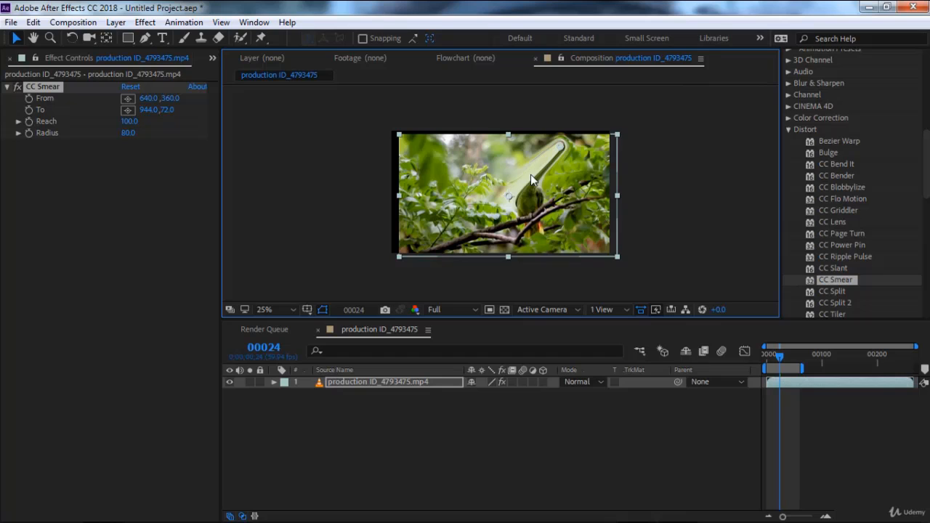
Place the smear's From point on the parrot's head at about 736, 244 and its To point at about 292, 444.
drag(508, 195, 525, 180)
mouse_move(560, 150)
mouse_down()
mouse_move(563, 184)
mouse_move(542, 182)
mouse_move(552, 207)
mouse_move(541, 182)
mouse_move(547, 162)
mouse_move(500, 148)
mouse_move(487, 190)
mouse_move(488, 165)
mouse_move(477, 187)
mouse_move(428, 212)
mouse_move(449, 210)
mouse_up()
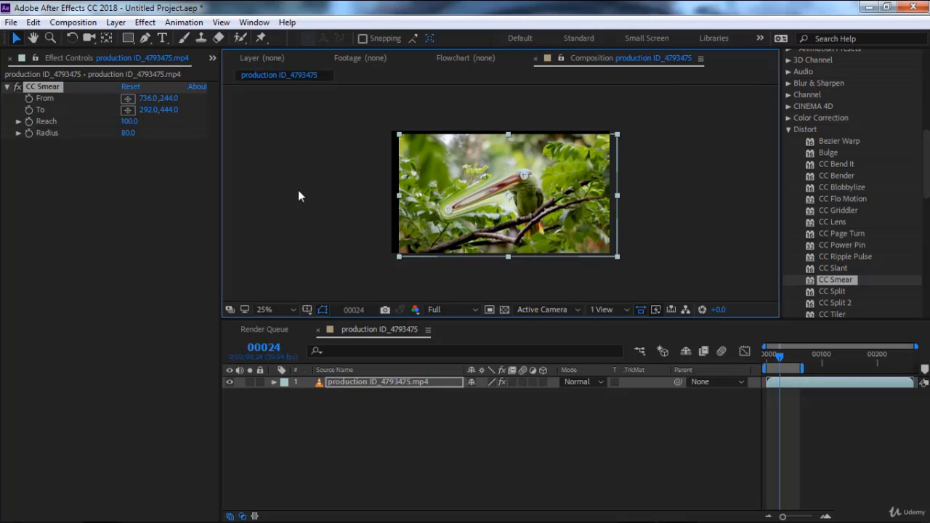
Replace the CC Smear effect on the clip with CC Split.
click(57, 87)
key(Delete)
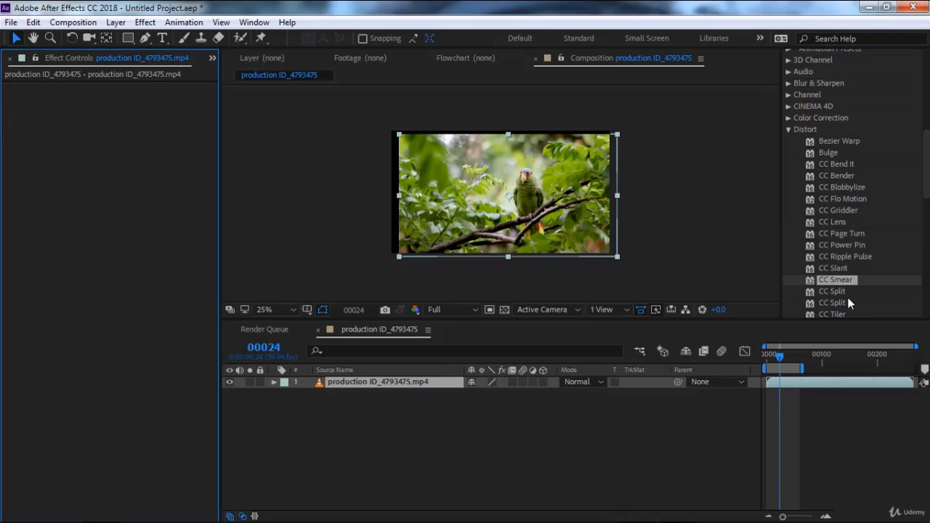
drag(836, 292, 396, 173)
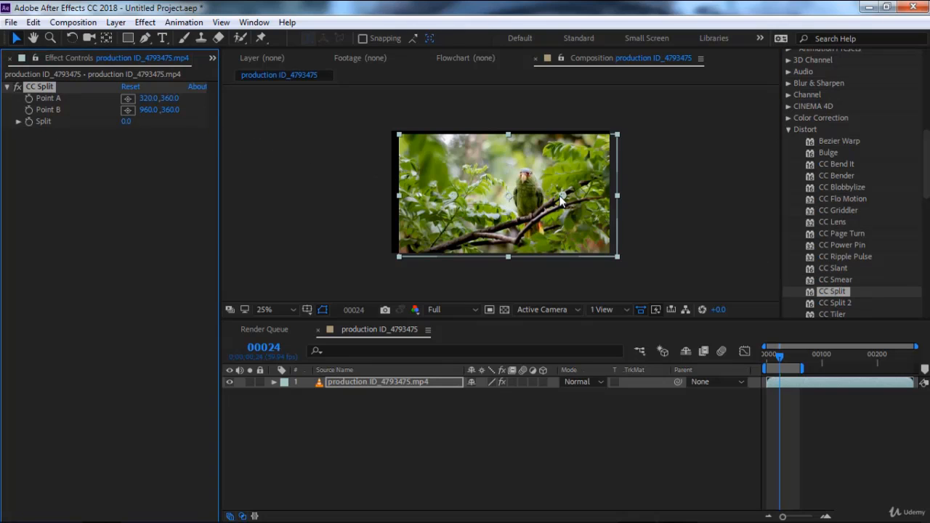
Place the split's Point A at about 148, 628 and Point B at about 1176, 104, and set Split to about 38.
drag(561, 197, 563, 194)
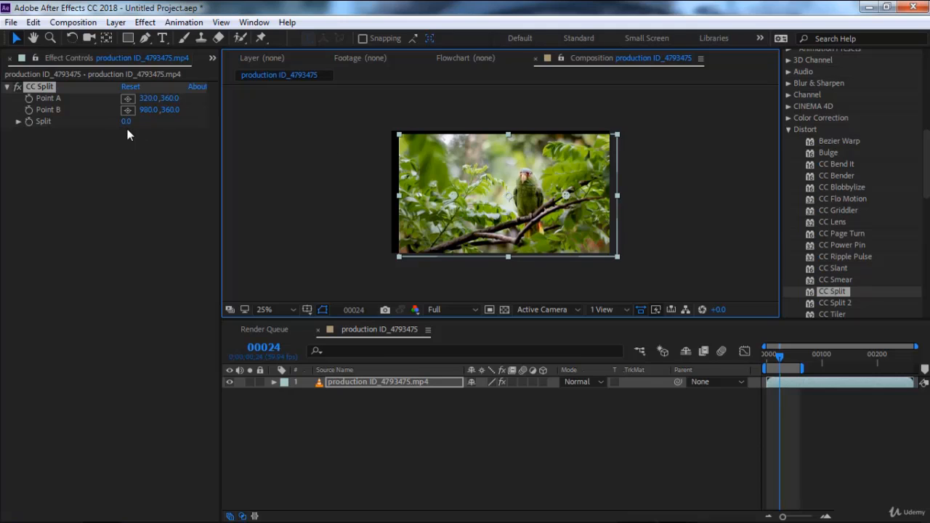
drag(125, 122, 110, 143)
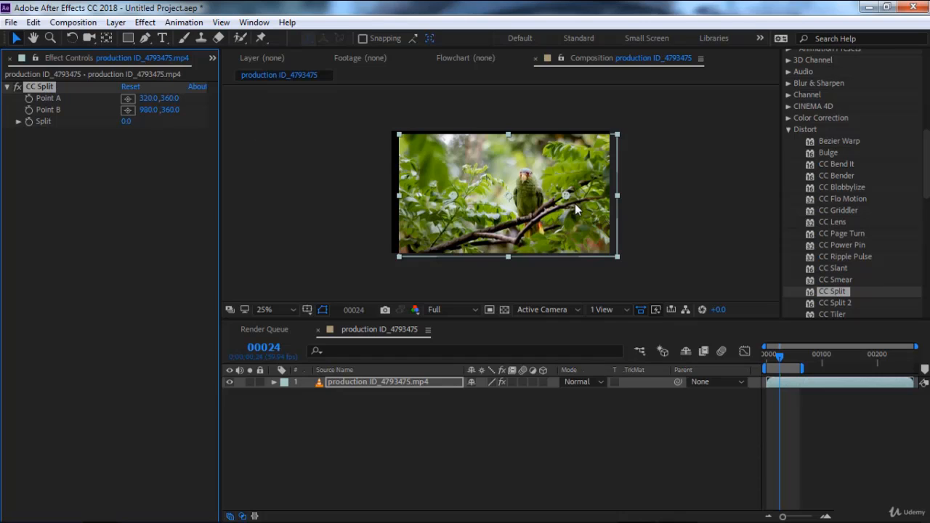
drag(566, 195, 599, 151)
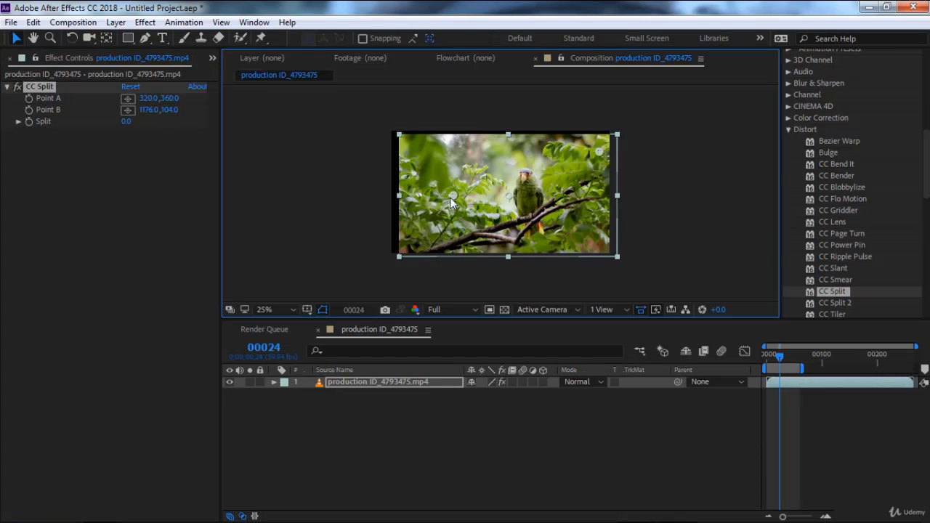
drag(448, 200, 420, 241)
drag(122, 123, 152, 129)
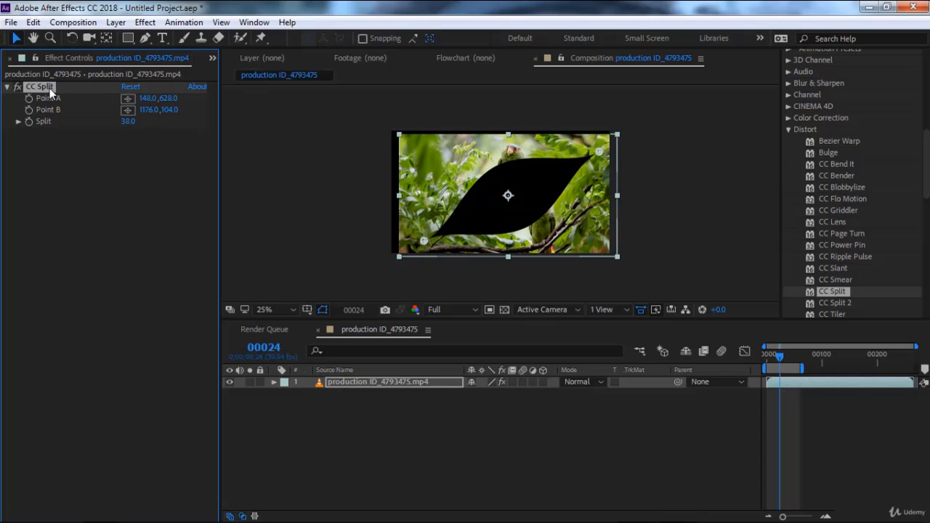
Replace CC Split with CC Split 2, and set Split 1 to about 43 and Split 2 to about 55.
key(Delete)
double_click(832, 301)
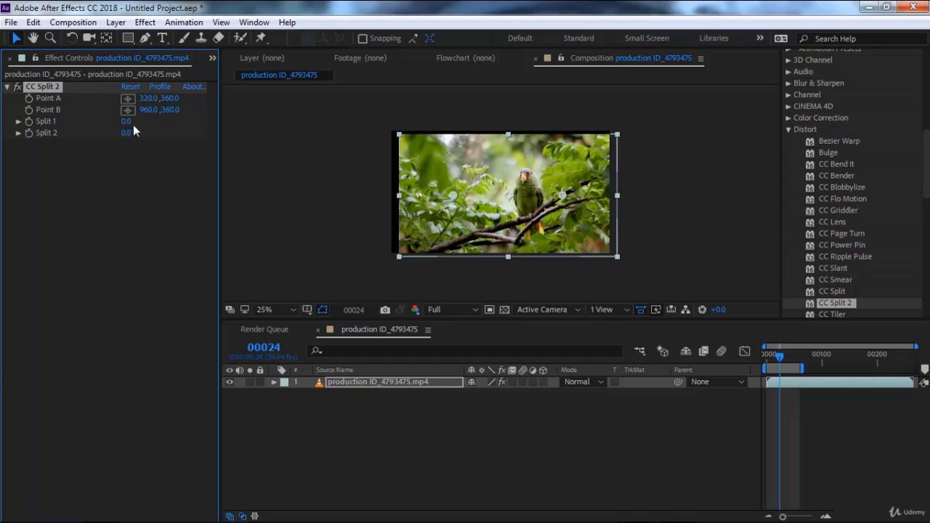
drag(126, 124, 148, 138)
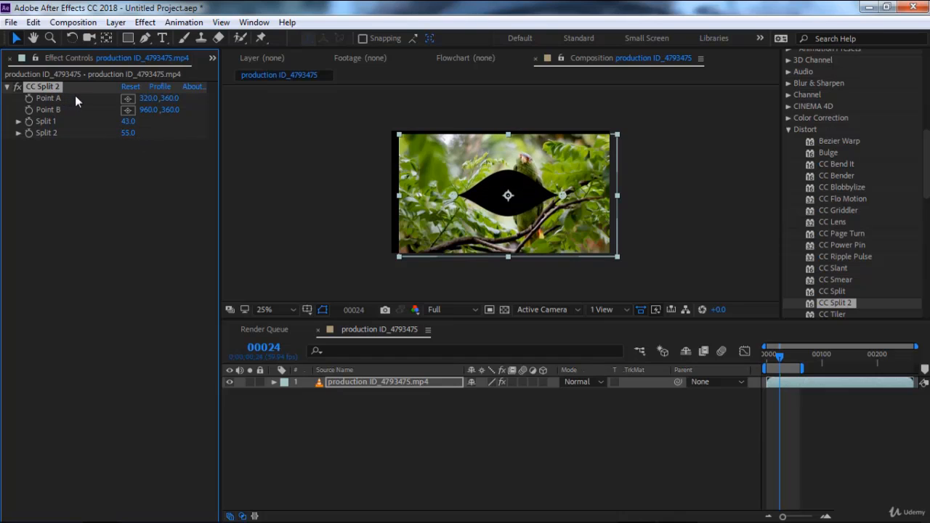
Replace the CC Split 2 effect on the clip with CC Tiler.
key(Delete)
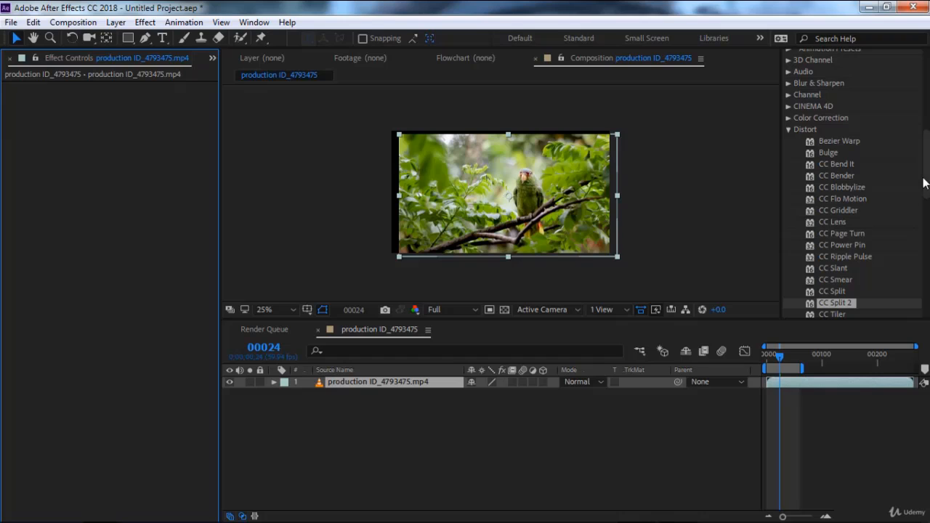
scroll(925, 183, down, 4)
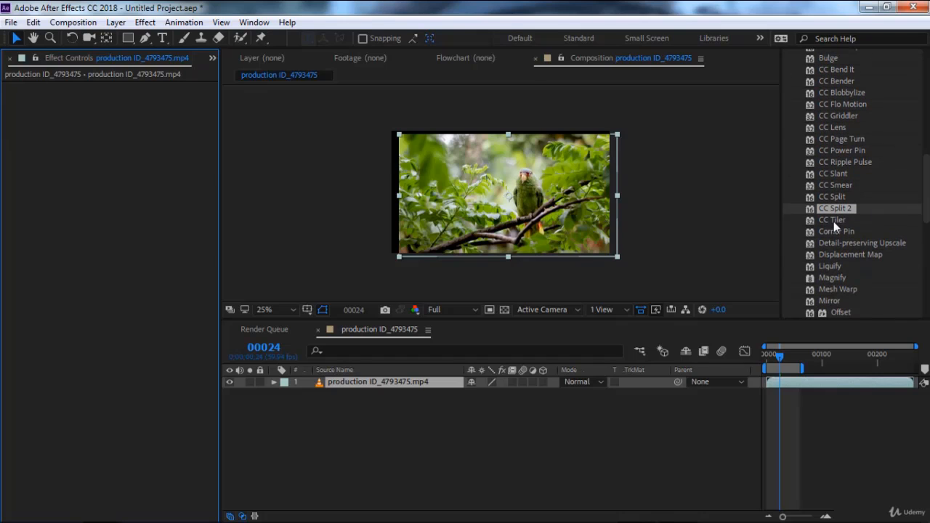
double_click(833, 221)
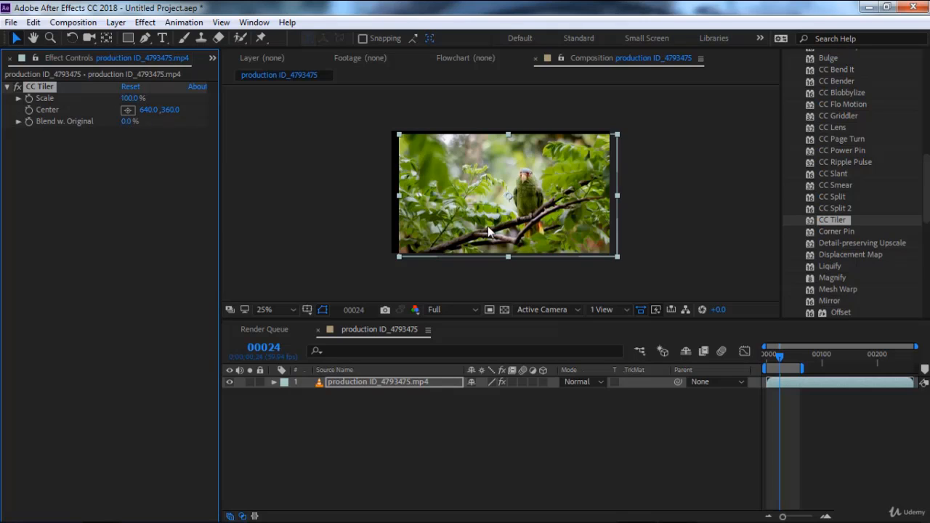
Place the tiler's Center on the parrot's head at about 732, 244.
click(125, 111)
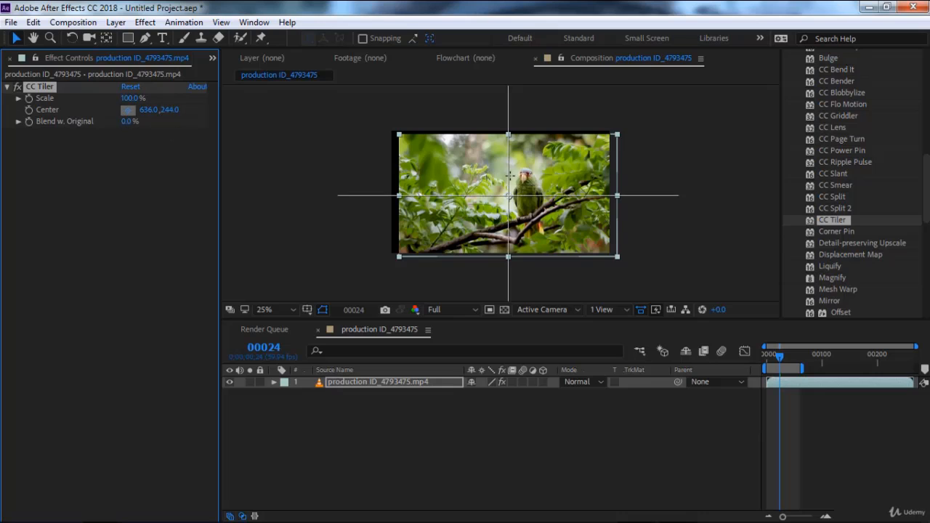
click(522, 176)
drag(522, 175, 524, 177)
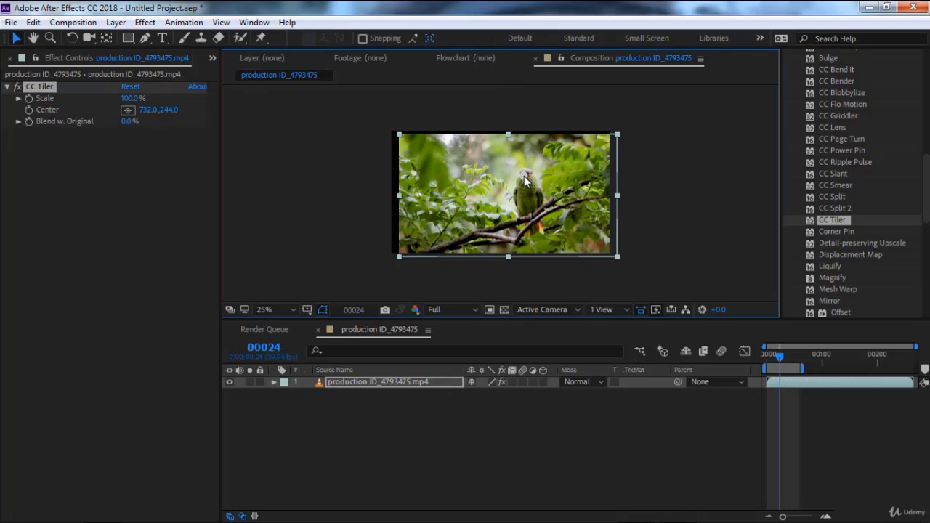
key(period)
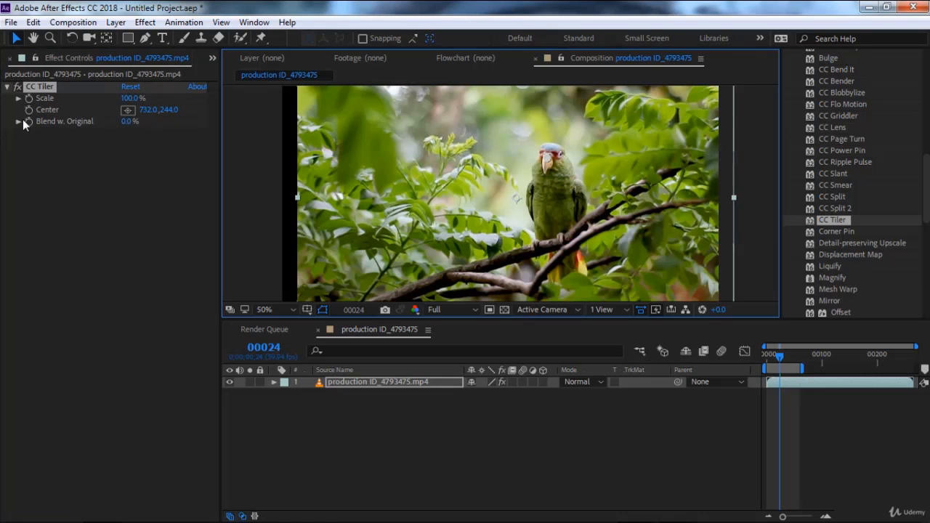
Set the tiler's Blend w. Original to 2% and its Scale to about 23%.
click(126, 121)
text(35)
key(Return)
drag(163, 127, 189, 131)
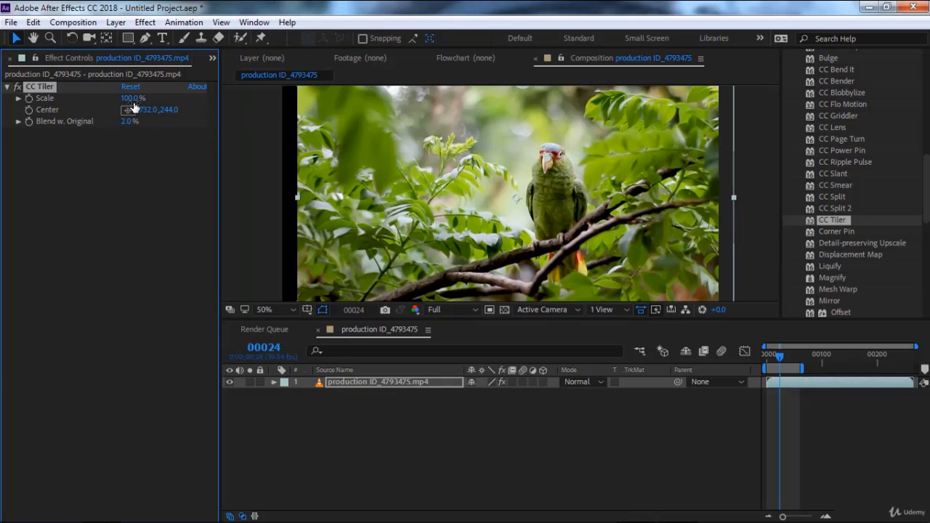
drag(131, 99, 78, 106)
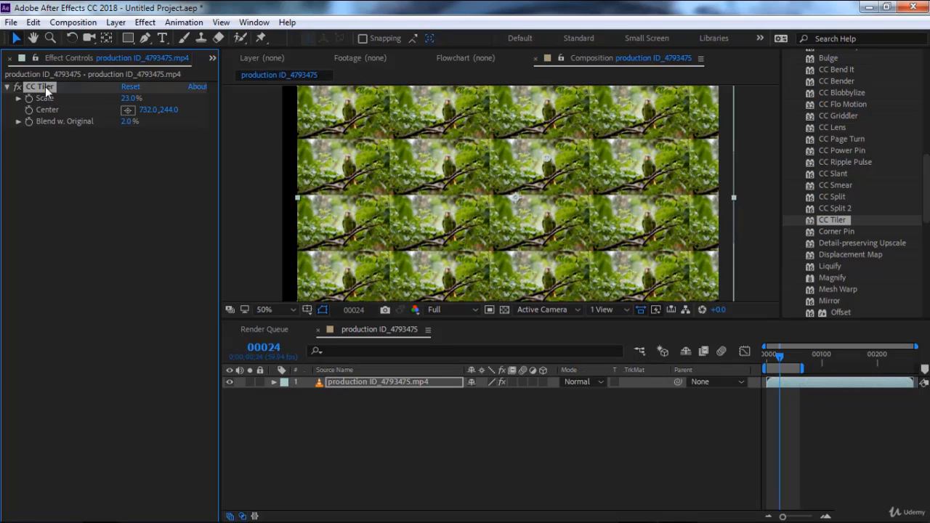
Show the clip's Position property and reset it to its default of 640, 360.
click(353, 379)
key(p)
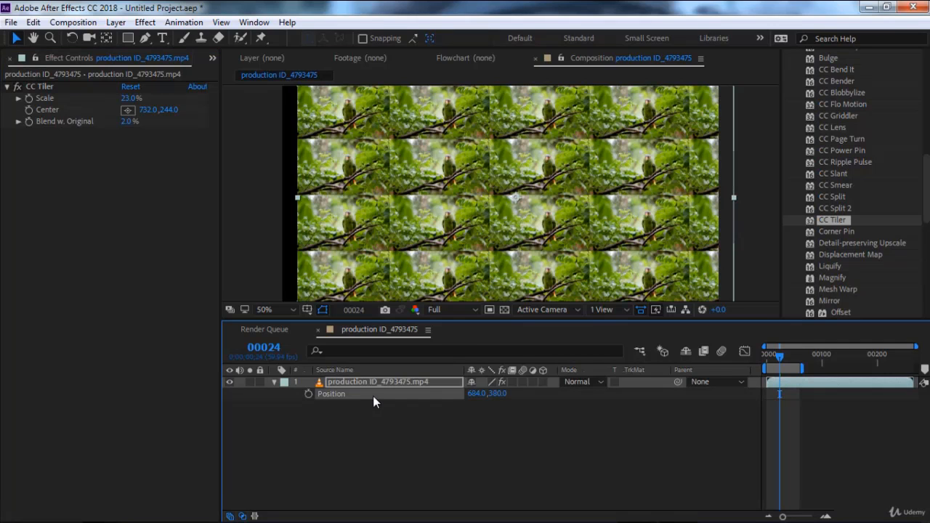
right_click(374, 398)
click(405, 342)
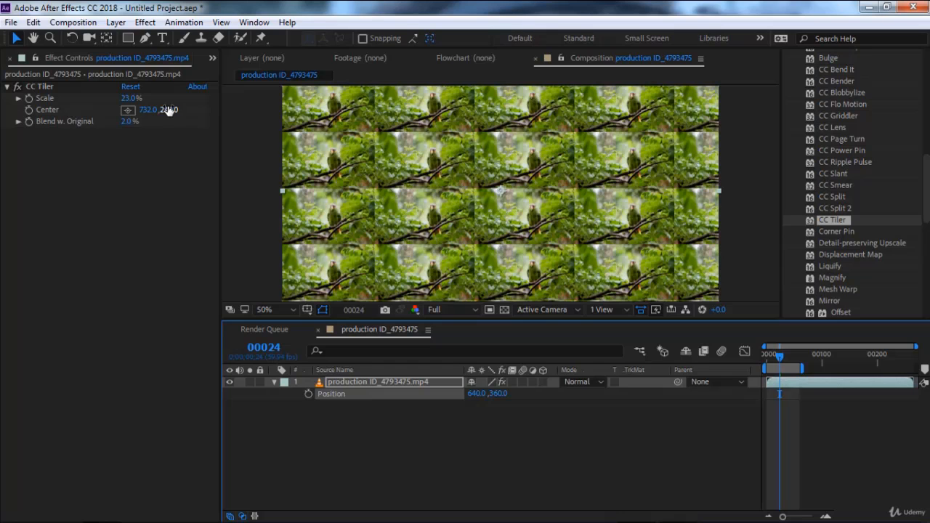
Set the tiler's Scale to about 25% and move its Center point across the clip.
drag(131, 99, 207, 127)
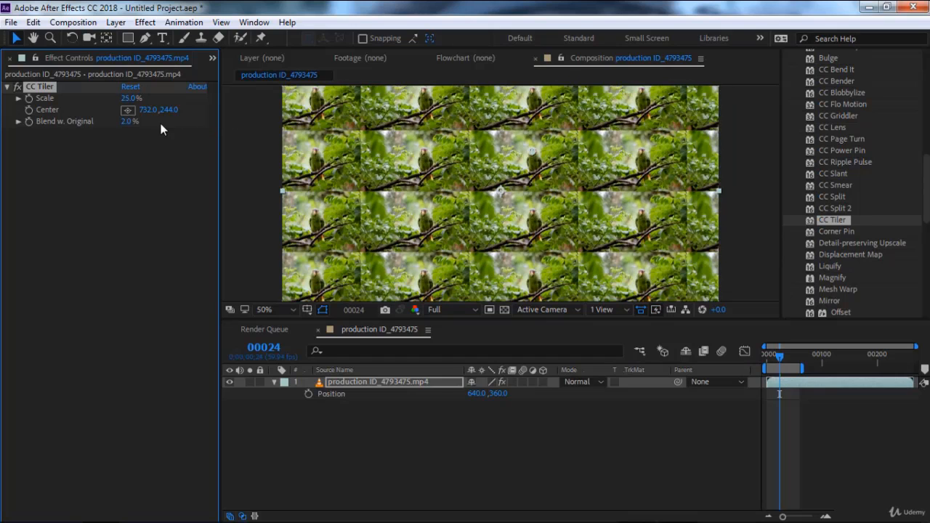
click(127, 110)
drag(570, 167, 275, 176)
Replace the CC Tiler effect on the clip with Corner Pin.
click(48, 86)
key(Delete)
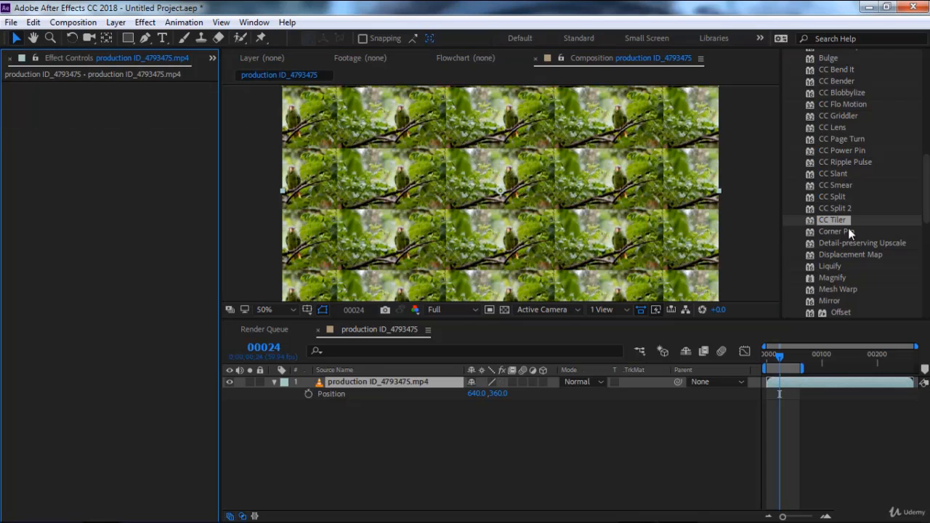
double_click(837, 231)
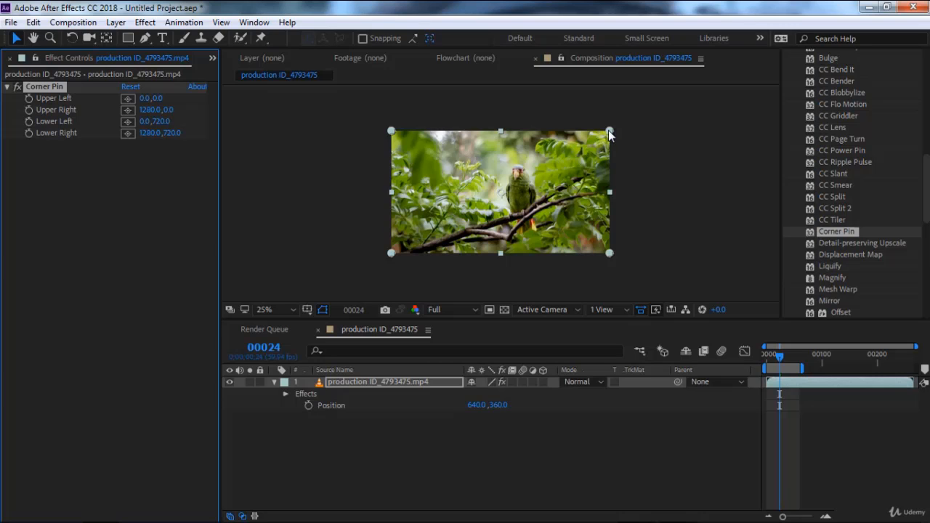
Pull the four corner pins inward to about 168, 112 (Upper Left), 1072, 96 (Upper Right), 132, 636 (Lower Left) and 1112, 584 (Lower Right).
drag(608, 133, 585, 144)
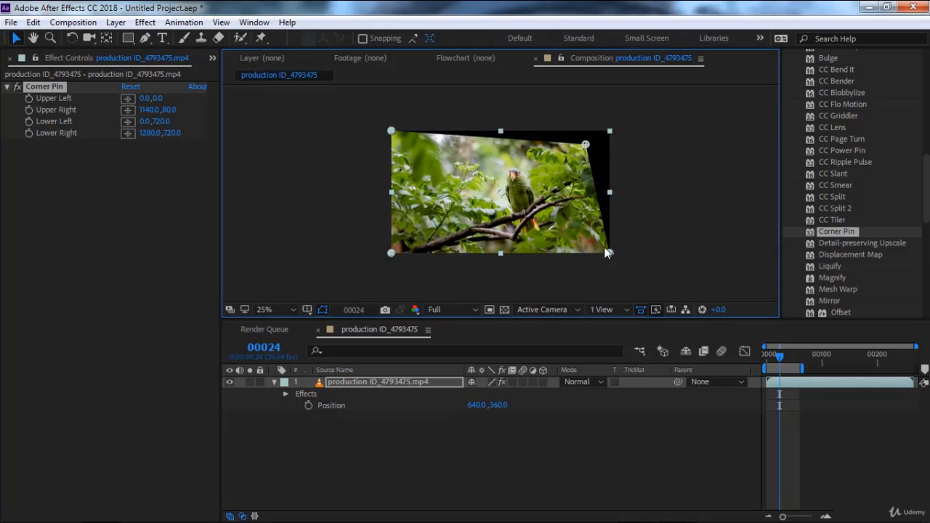
drag(609, 254, 585, 239)
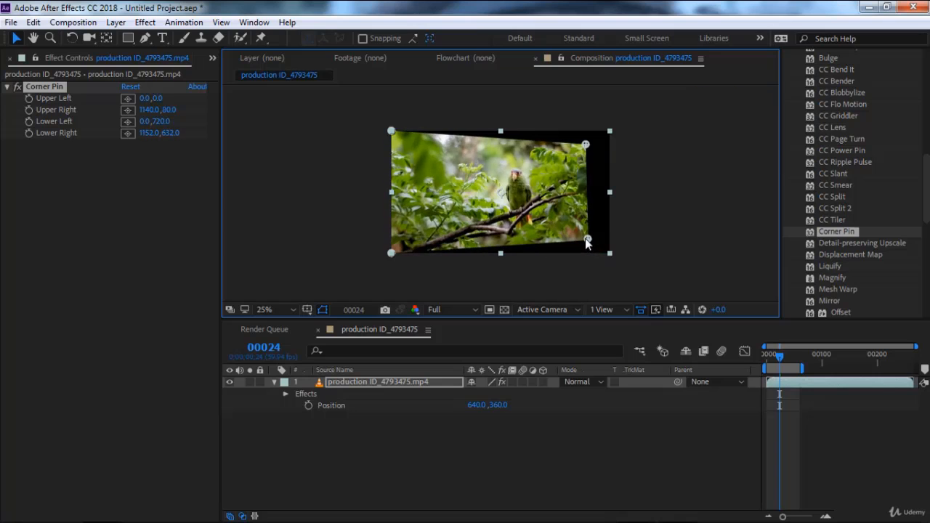
drag(394, 131, 423, 150)
drag(393, 256, 417, 248)
mouse_move(587, 238)
mouse_down()
mouse_move(584, 170)
mouse_move(582, 222)
mouse_up()
drag(586, 145, 575, 151)
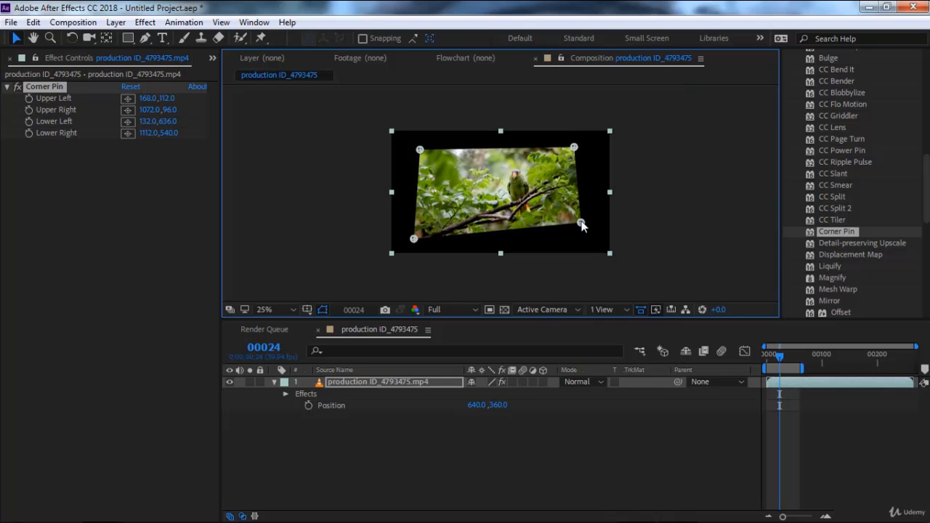
drag(581, 225, 581, 232)
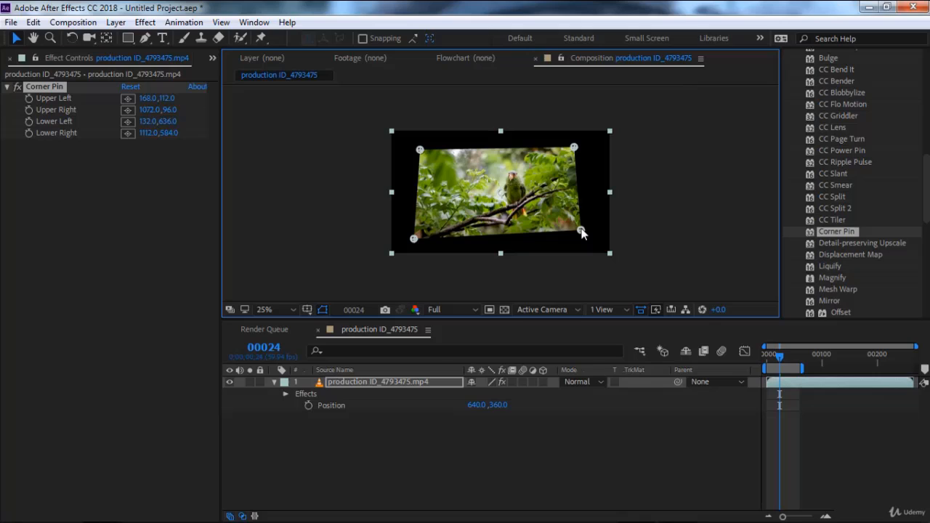
Replace the Corner Pin effect on the clip with Detail-preserving Upscale.
click(48, 88)
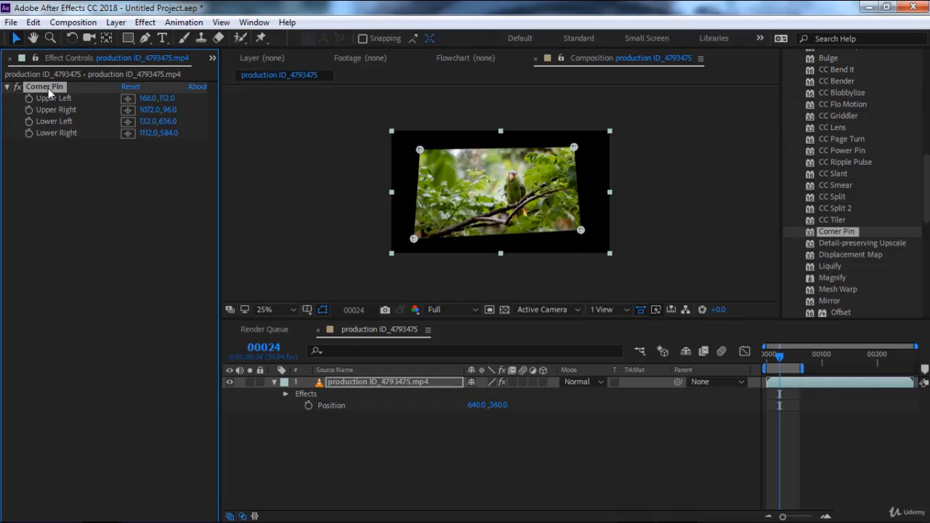
key(Delete)
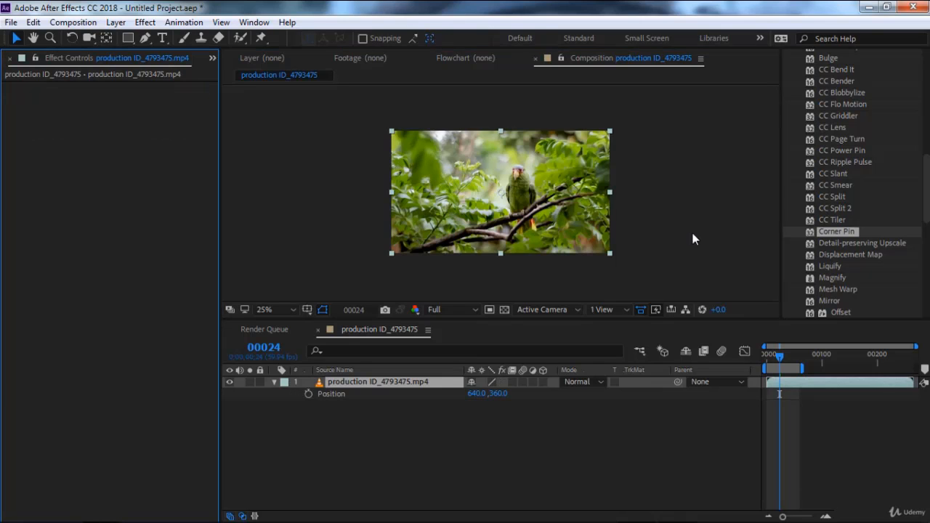
double_click(861, 243)
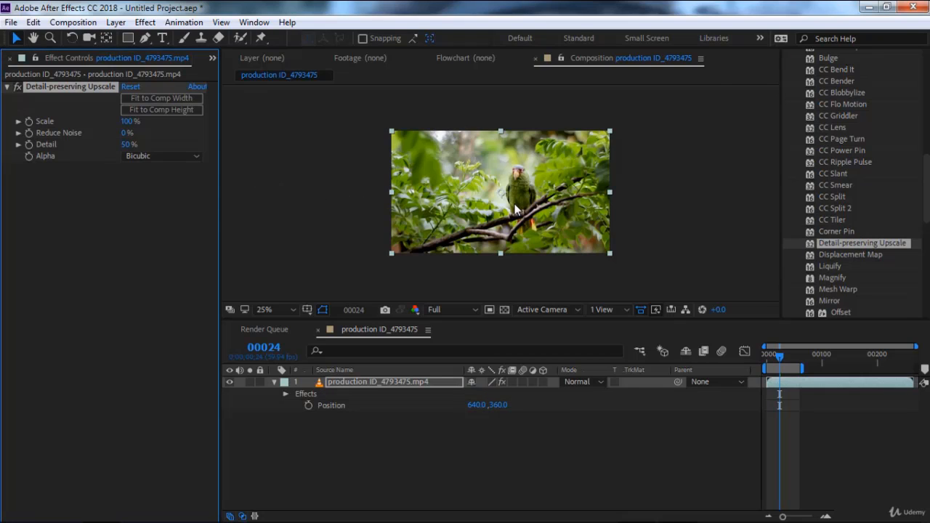
With the parrot in view at 100% magnification, set the upscale effect's Reduce Noise and Detail both to 100%.
key(slash)
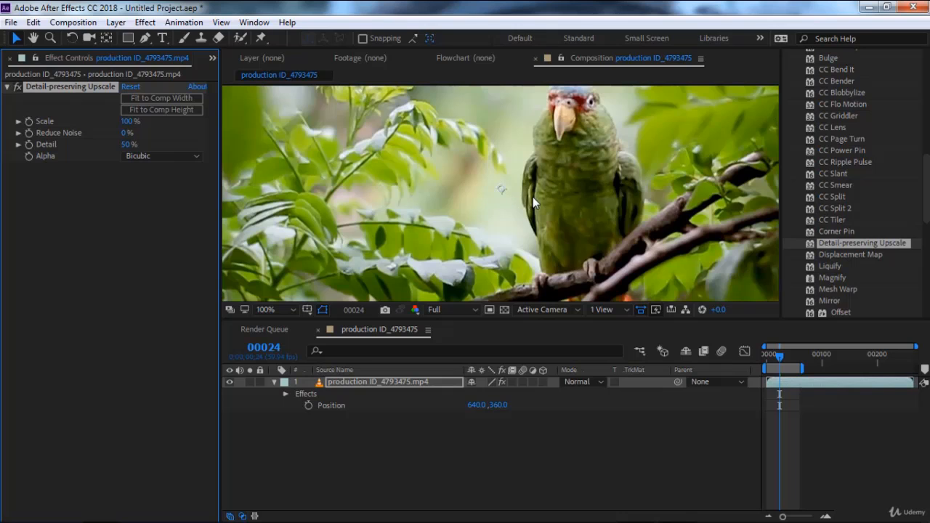
key(h)
drag(509, 208, 461, 251)
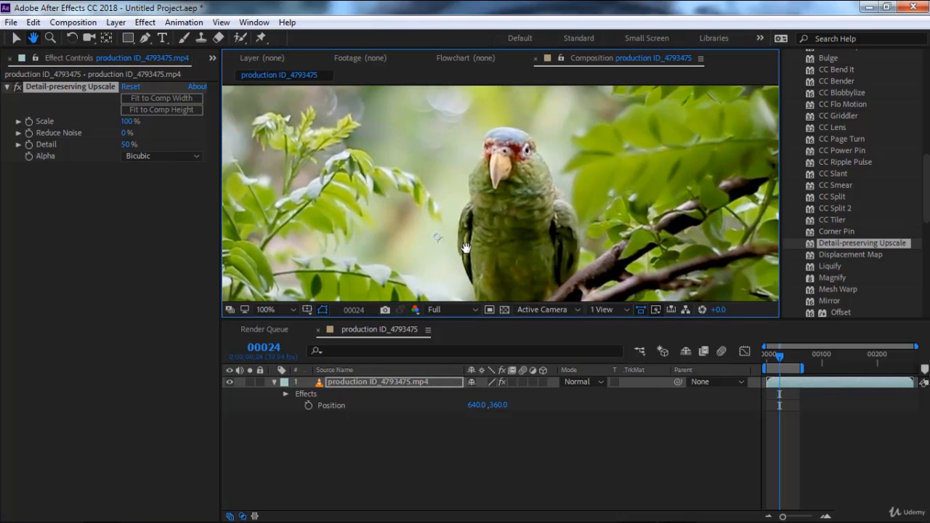
key(v)
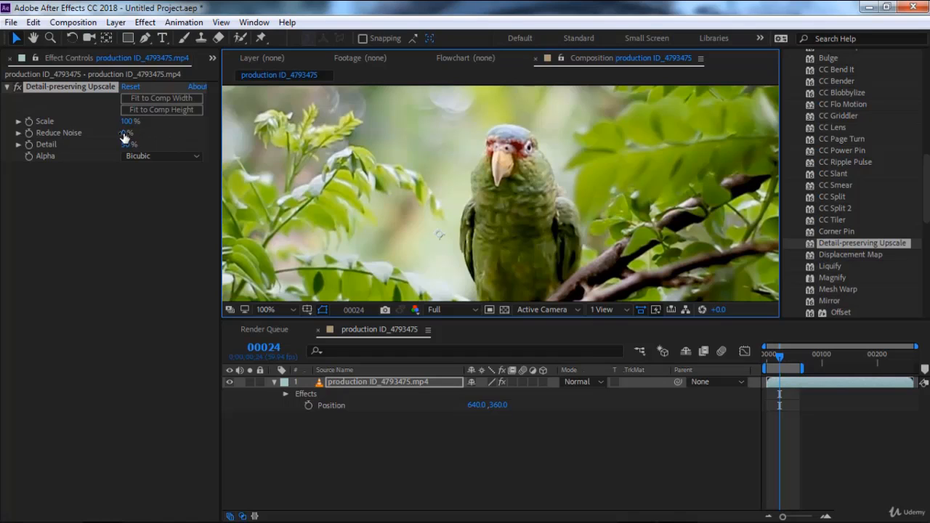
drag(125, 135, 272, 133)
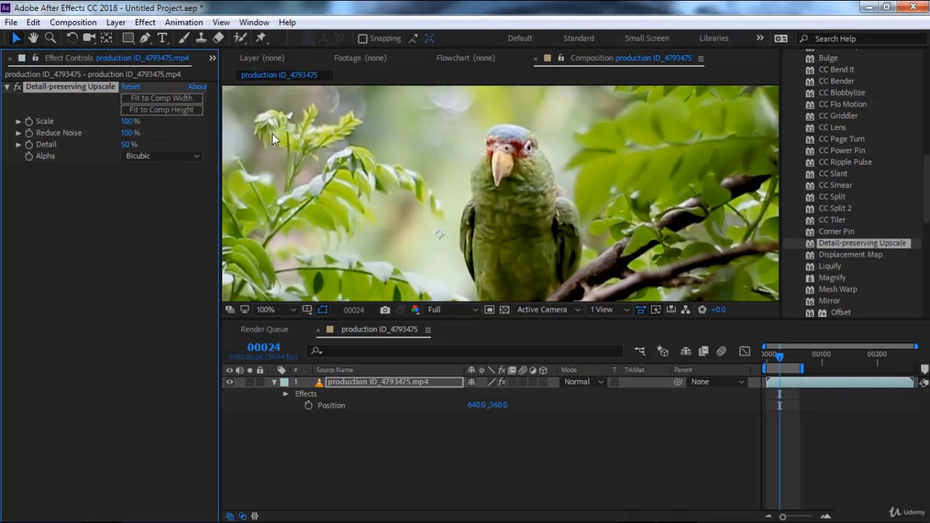
drag(129, 146, 312, 150)
Examine the effect of the upscale settings on the whole frame and on the parrot up close.
key(comma)
key(comma)
key(comma)
key(comma)
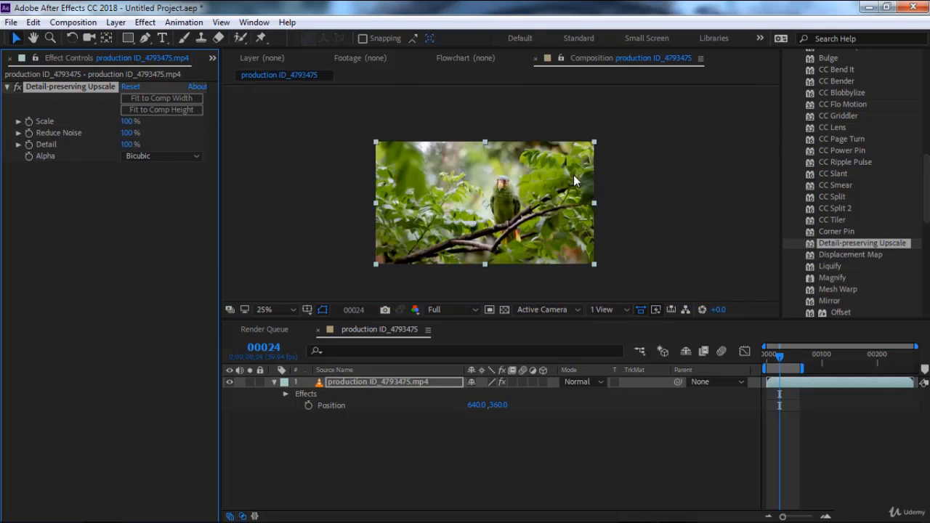
key(period)
key(period)
key(period)
key(period)
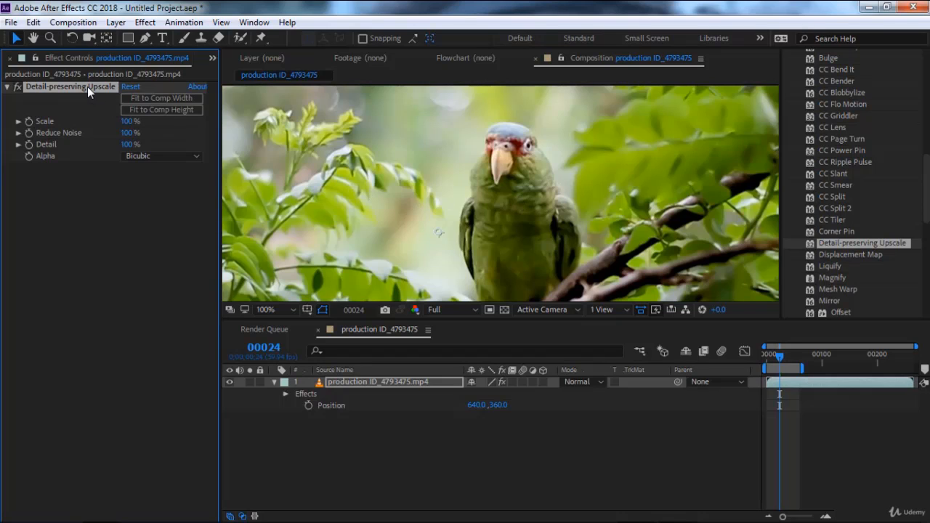
Replace the Detail-preserving Upscale effect on the clip with Displacement Map.
key(Delete)
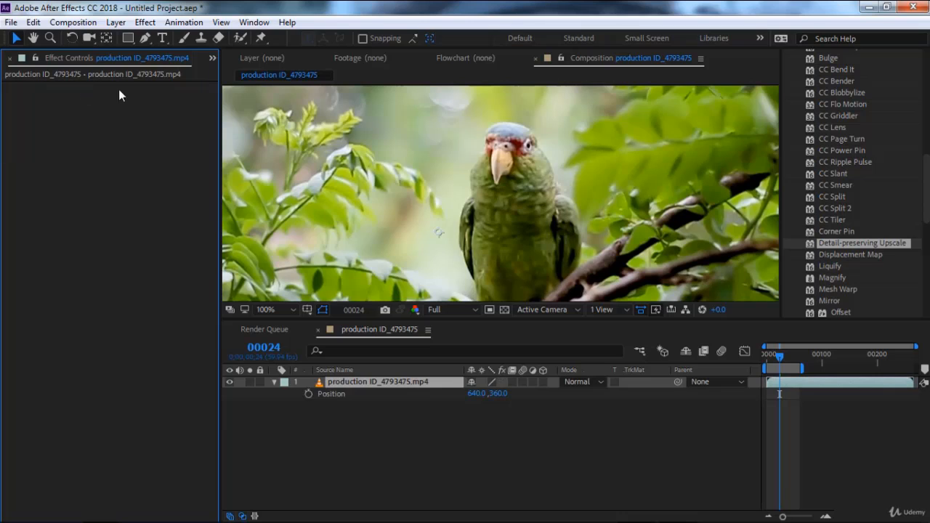
double_click(833, 256)
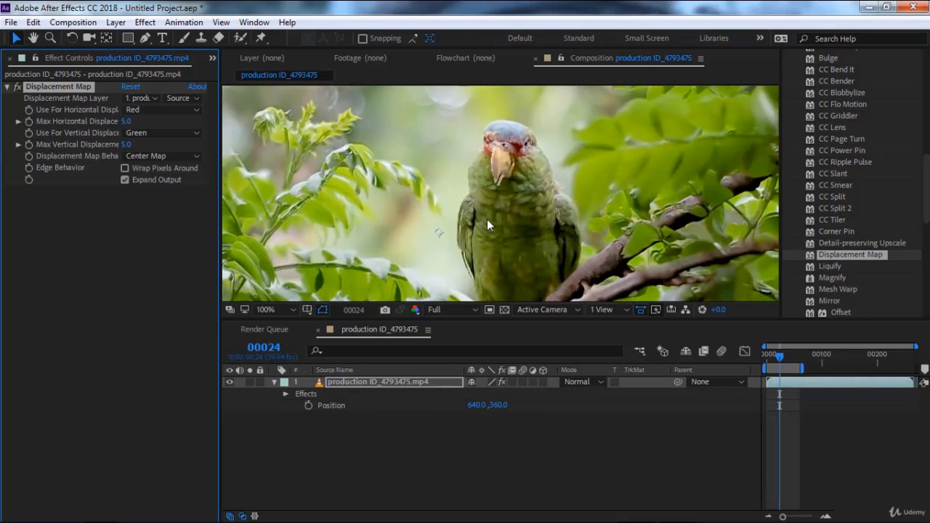
Try Masks as the source type of the Displacement Map Layer and switch it back to Source.
click(151, 99)
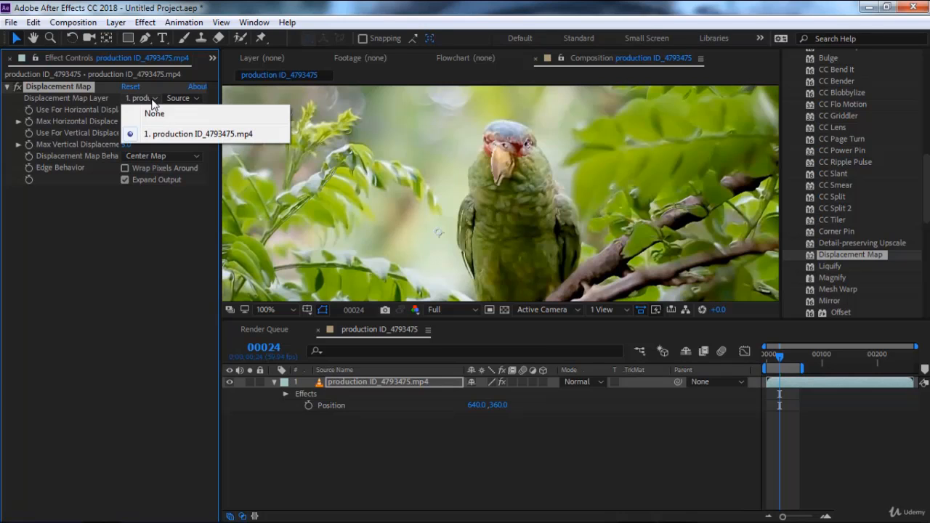
click(189, 98)
click(189, 98)
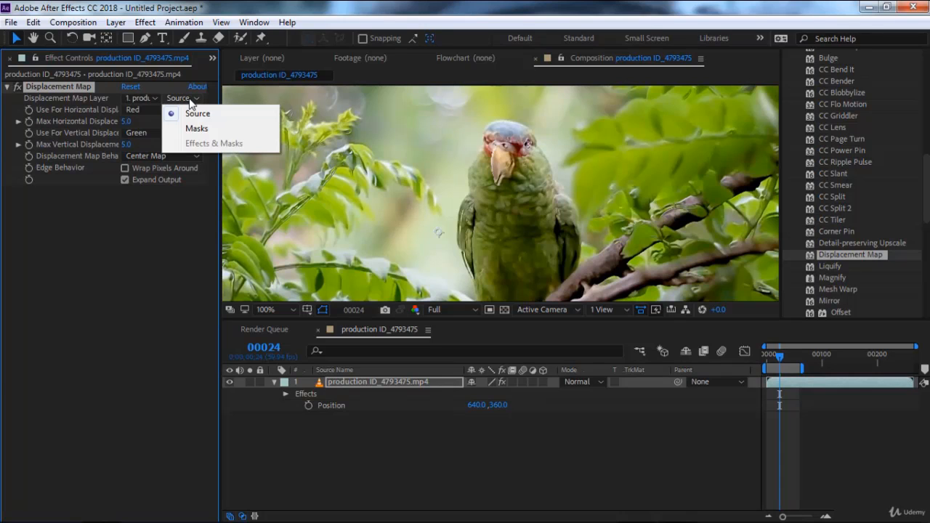
click(197, 129)
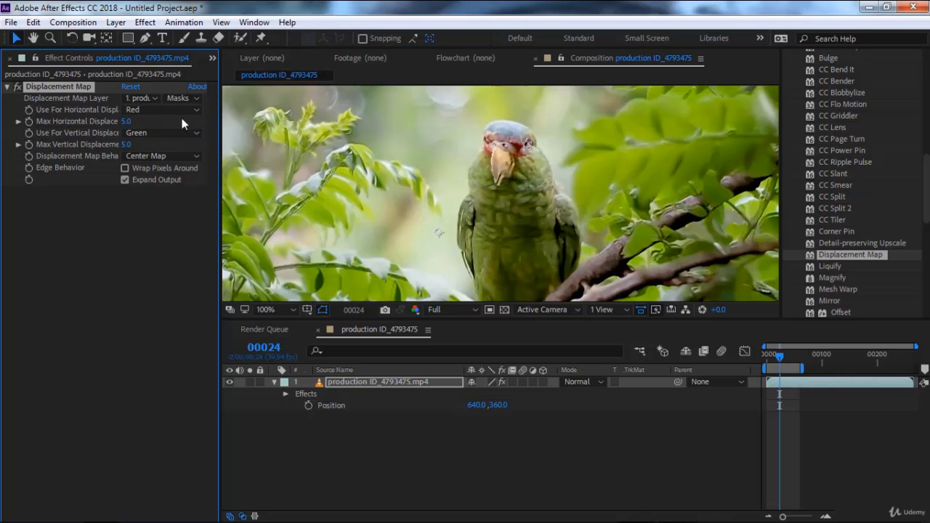
click(189, 99)
click(193, 109)
Compare the clip with Displacement Map on and off, leaving the effect disabled and the frame in view at 50% magnification.
click(18, 86)
click(18, 87)
click(16, 87)
click(16, 87)
click(16, 88)
click(16, 88)
click(16, 87)
scroll(613, 199, down, 2)
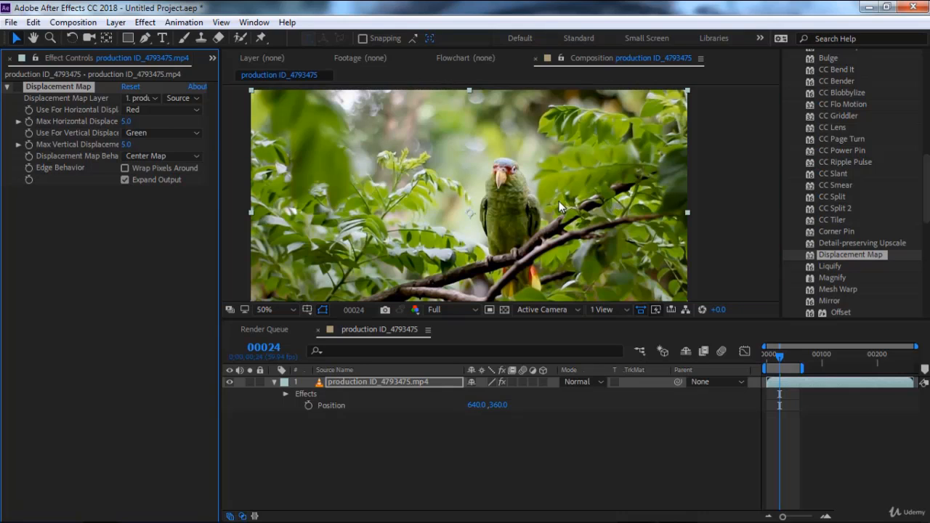
scroll(558, 200, down, 1)
scroll(559, 201, up, 1)
key(space)
drag(558, 201, 585, 188)
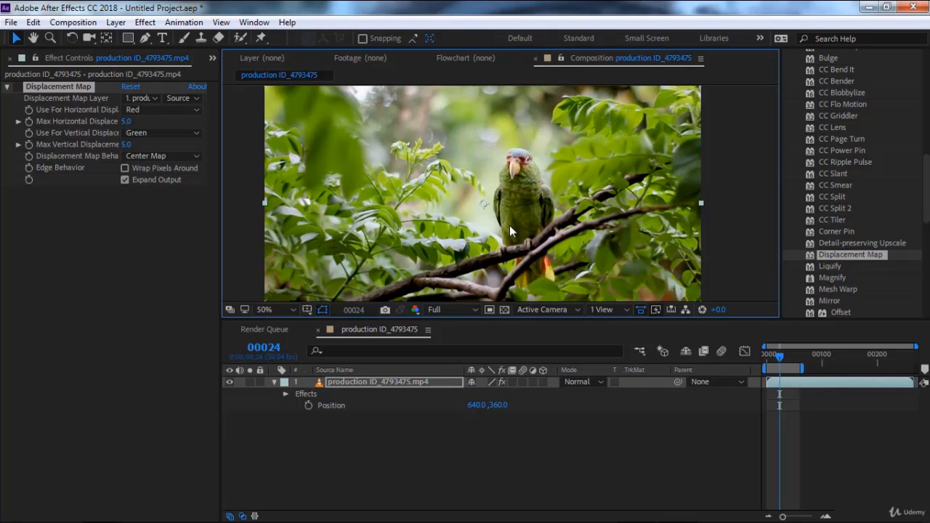
Set the Displacement Map Layer to use the clip's Masks.
click(153, 100)
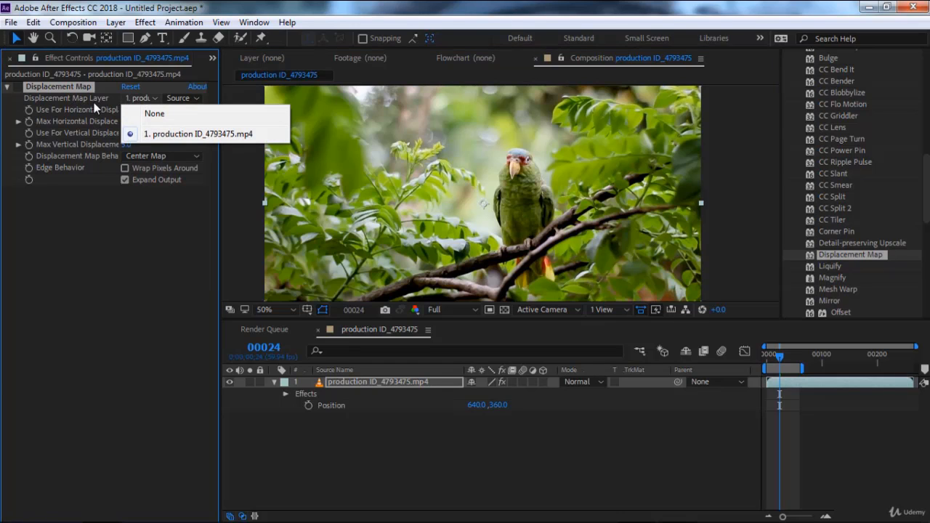
click(186, 101)
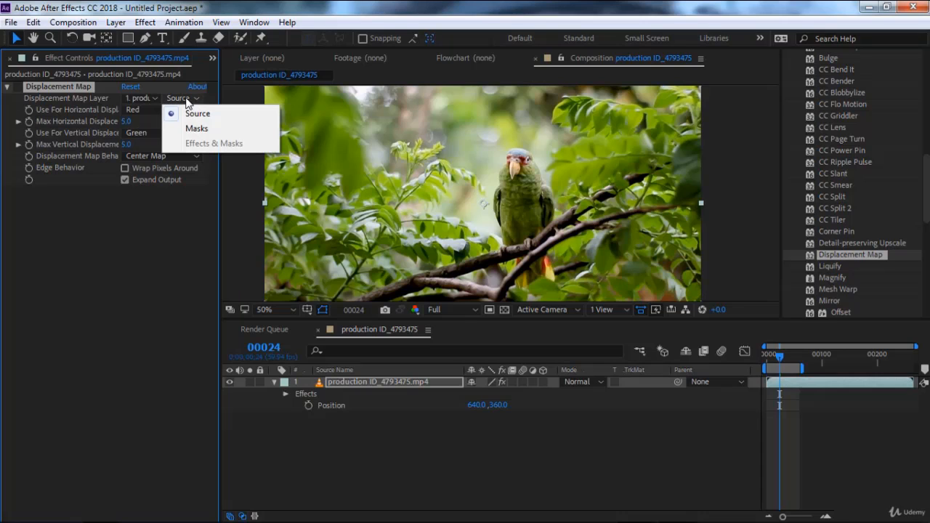
click(152, 99)
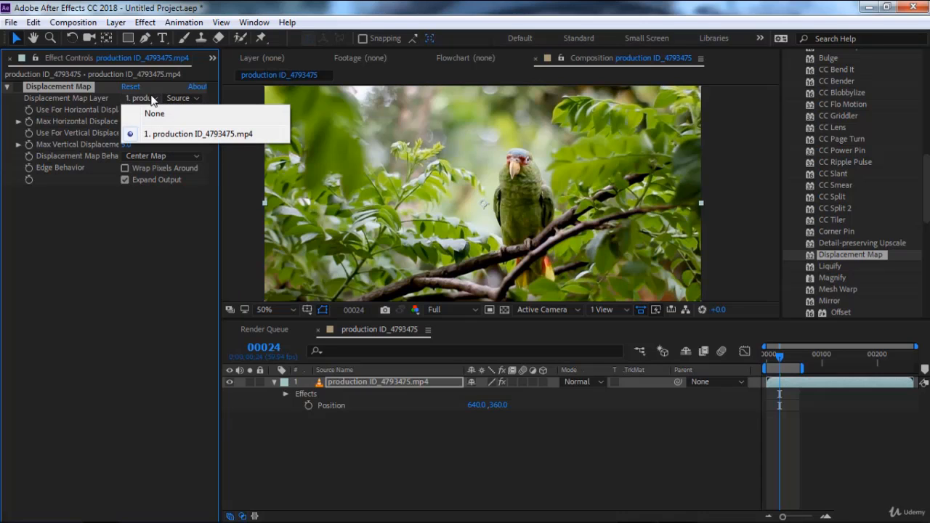
click(186, 98)
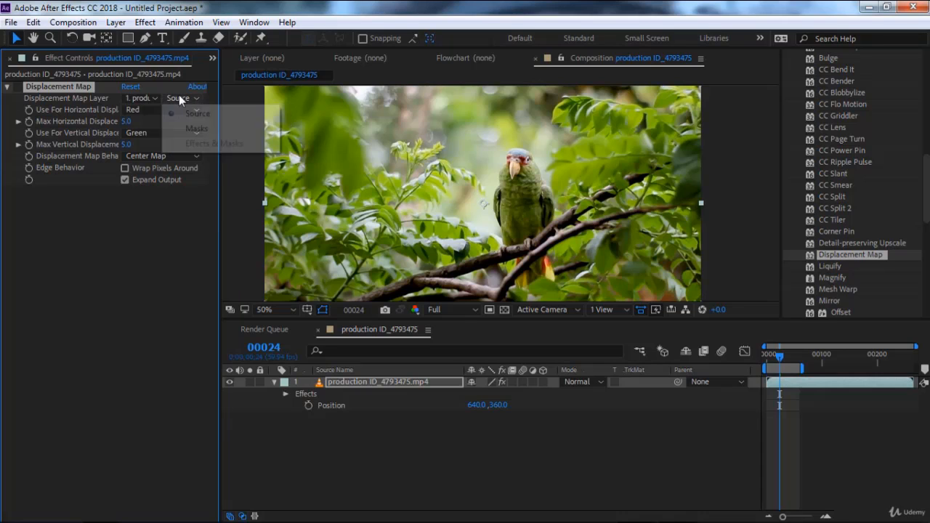
click(197, 129)
Draw a closed, curved mask with the Pen tool around the leaves beside the parrot, reaching its body.
click(145, 37)
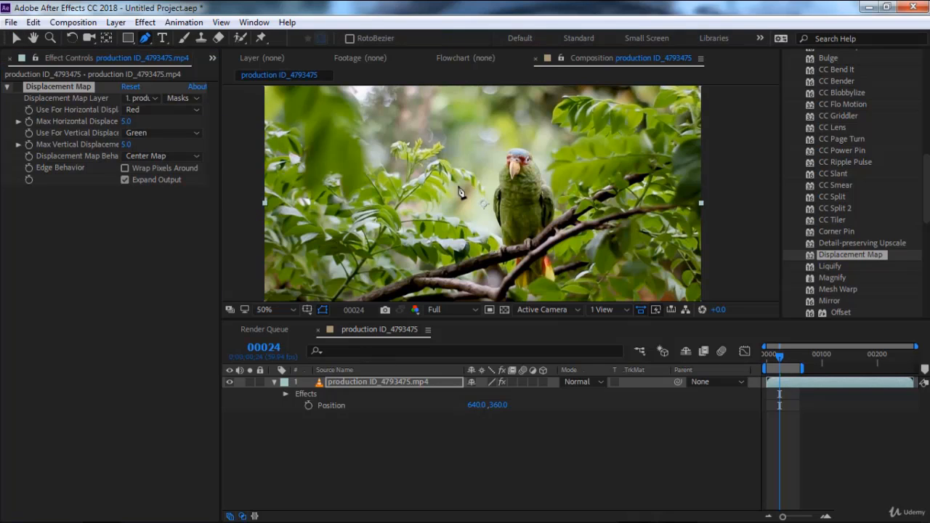
click(446, 136)
drag(441, 130, 517, 161)
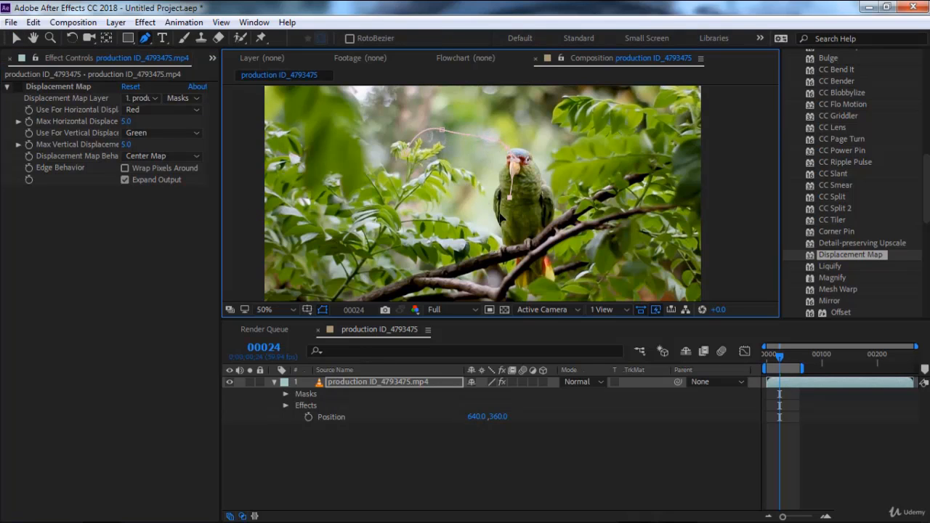
drag(509, 198, 497, 221)
drag(450, 228, 419, 224)
drag(386, 193, 390, 173)
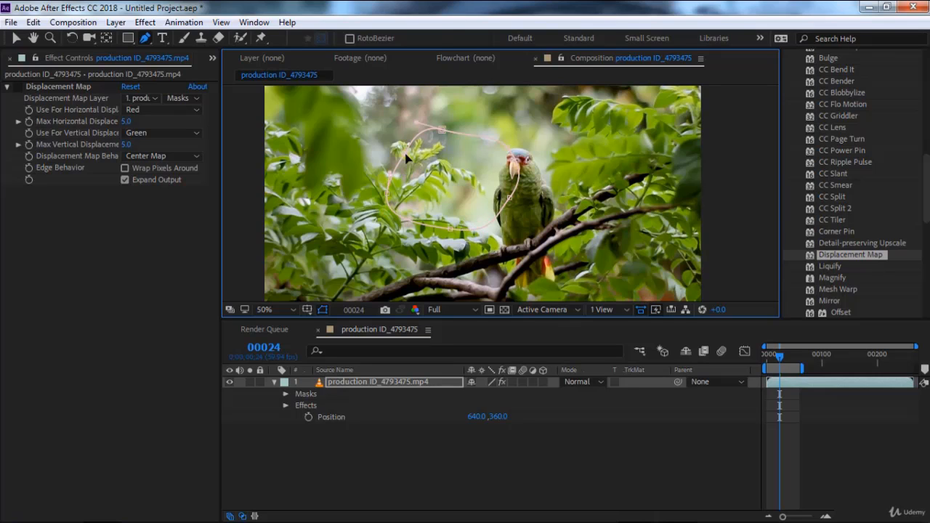
click(442, 130)
click(17, 38)
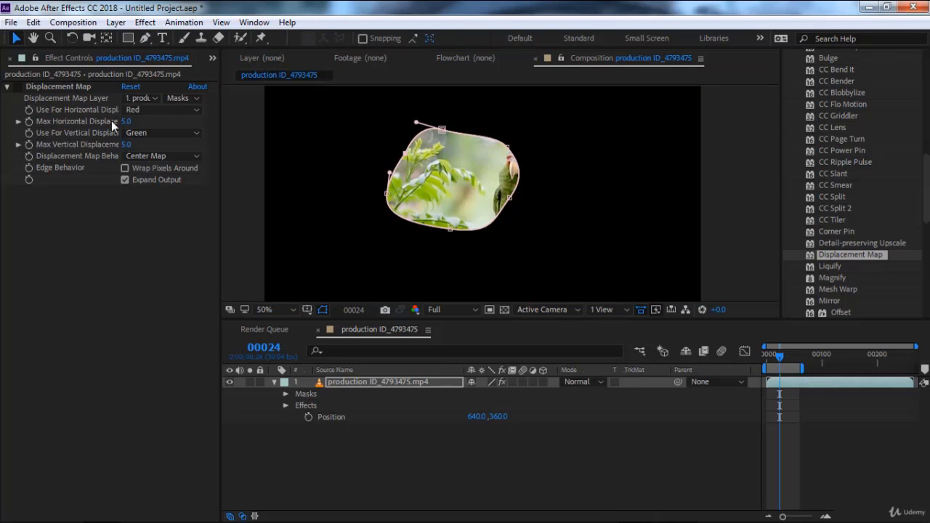
Keep the parrot clip as the displacement map layer and set Max Horizontal Displacement to 105 and Max Vertical Displacement to 84.
click(151, 98)
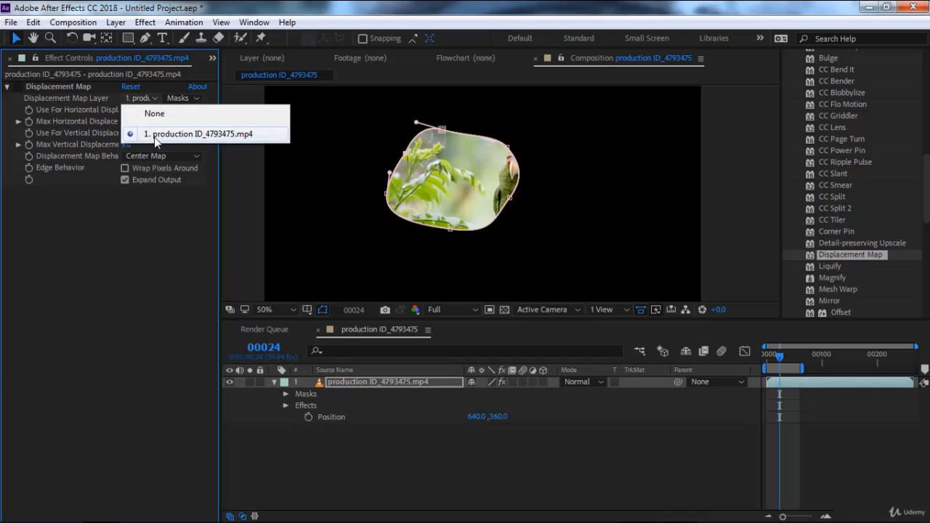
click(155, 135)
drag(126, 122, 198, 123)
drag(126, 144, 182, 144)
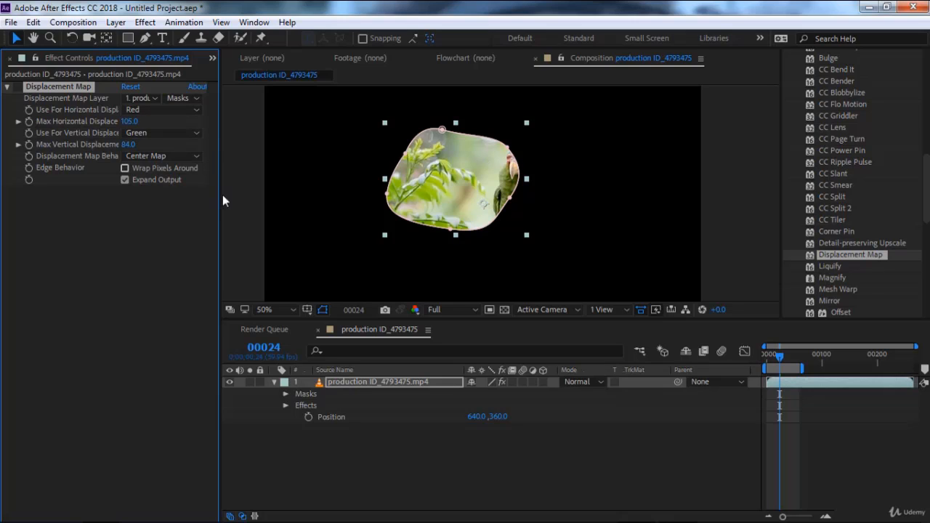
Delete the drawn mask from the parrot clip.
click(338, 386)
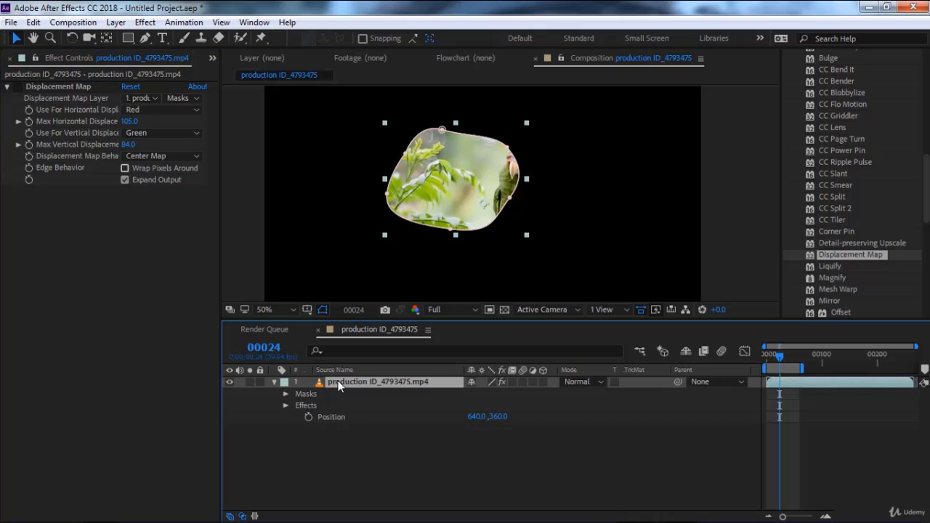
key(m)
click(336, 398)
key(Delete)
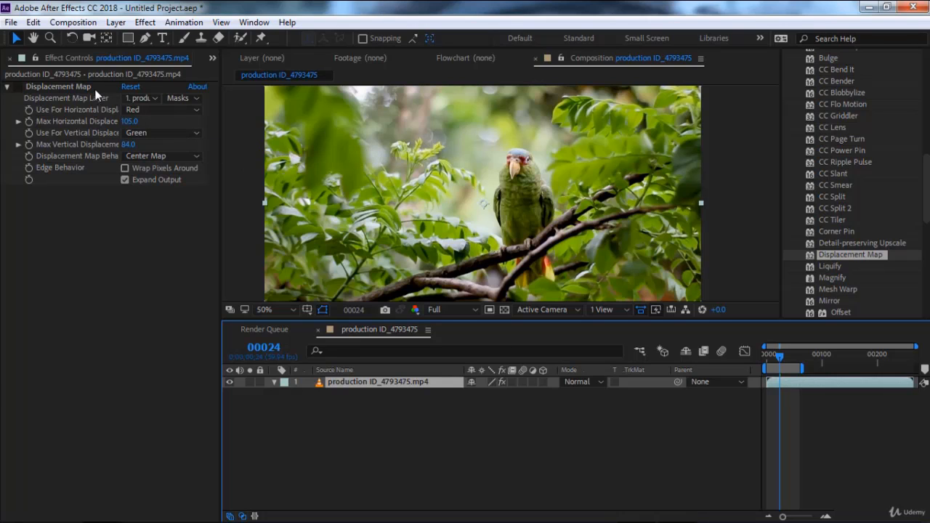
Turn the Displacement Map effect back on and select it on the clip.
click(18, 85)
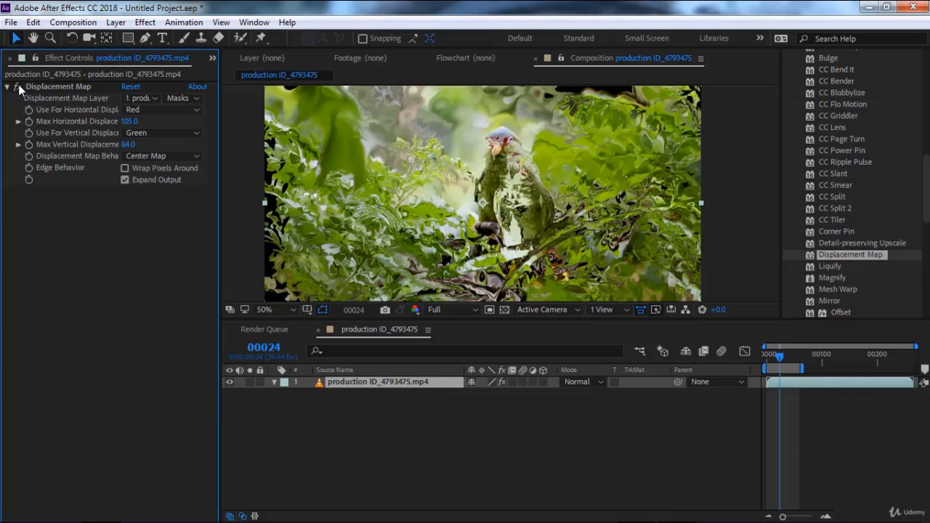
click(63, 88)
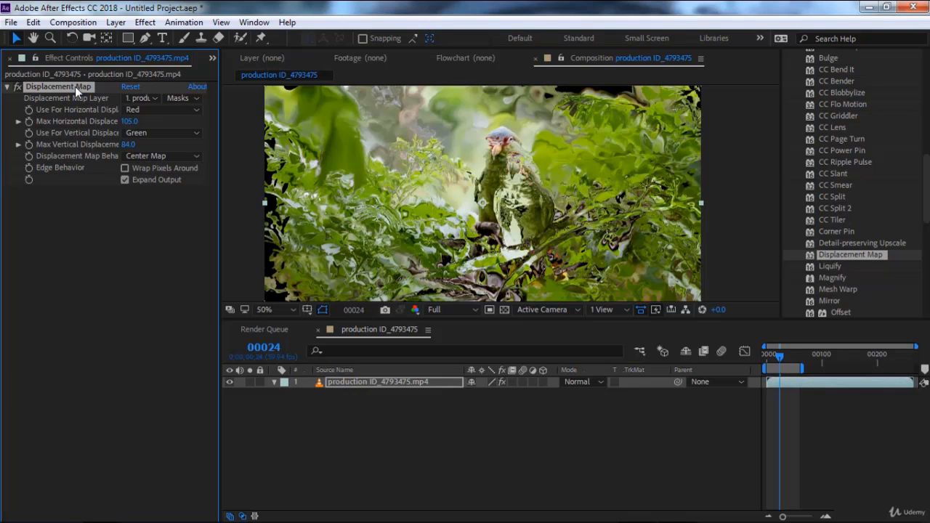
scroll(809, 208, down, 4)
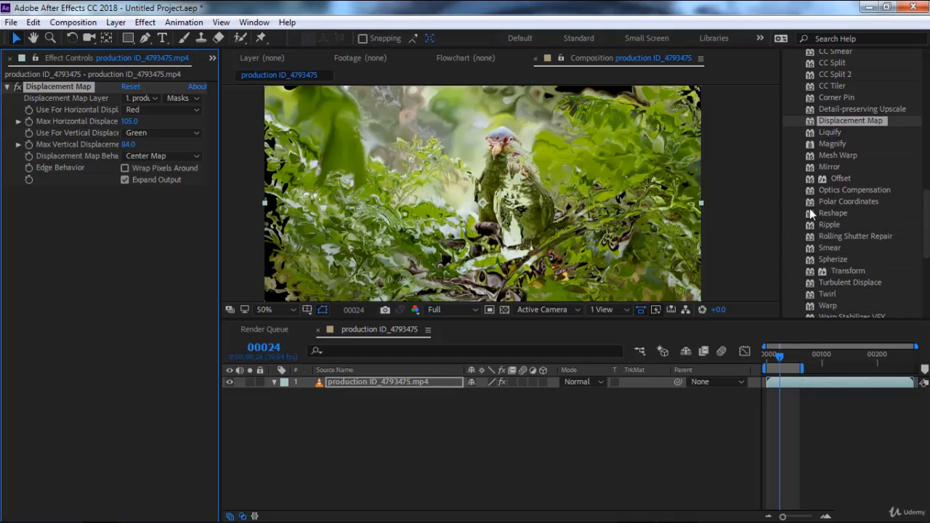
scroll(810, 208, up, 3)
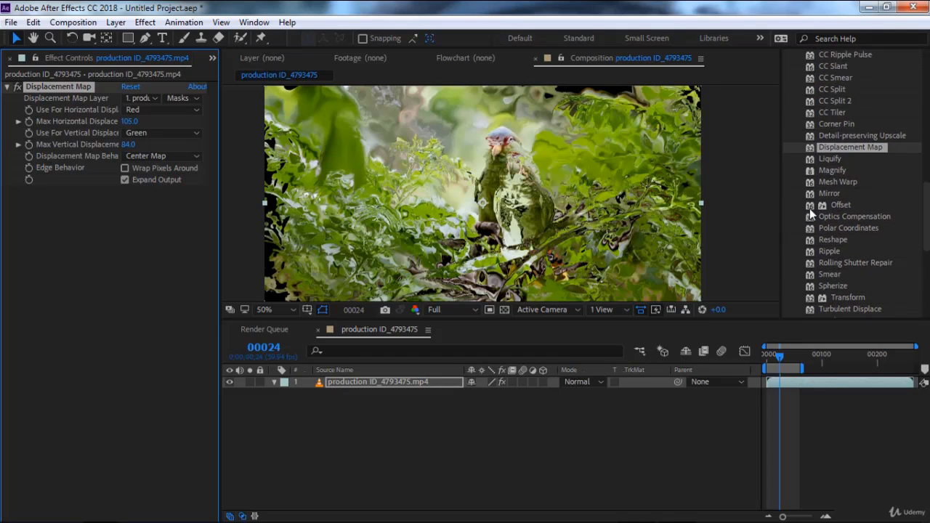